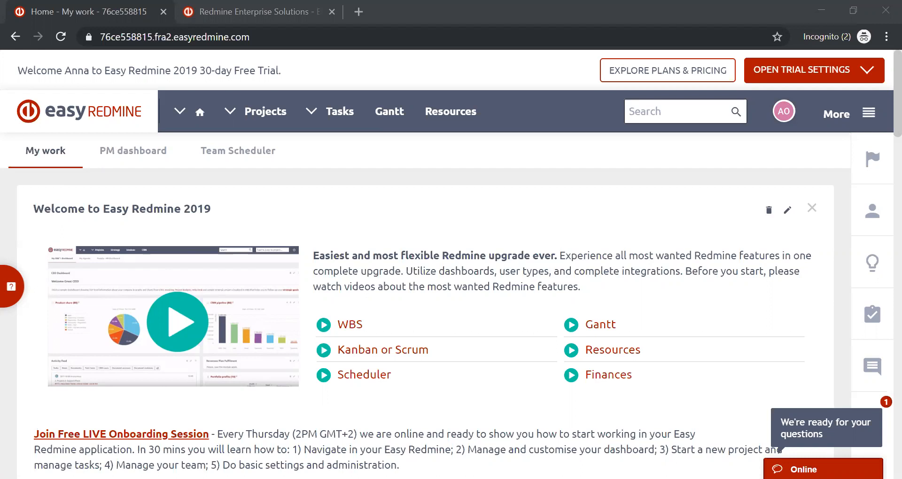
- Collapse the welcome block on the home page and open the list of all Help desk mailboxes from Administration
{"action": "left_click", "coordinate": [609, 202]}
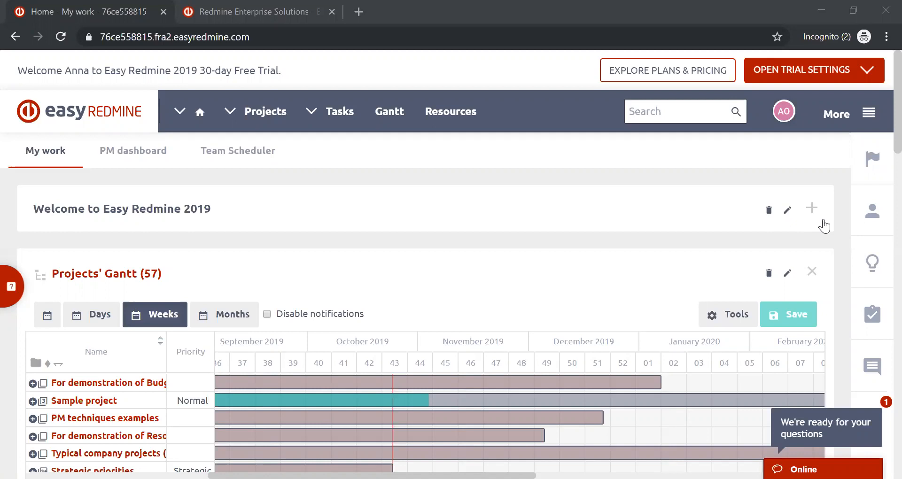
{"action": "left_click", "coordinate": [873, 108]}
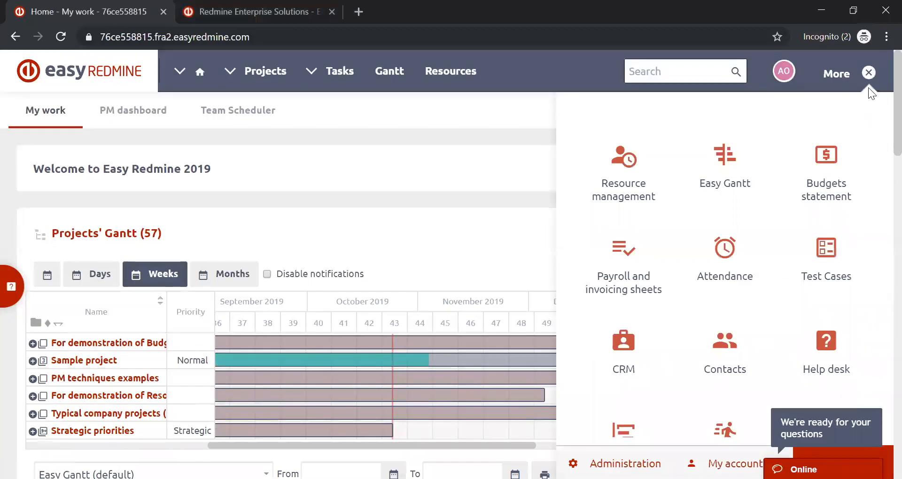
{"action": "left_click", "coordinate": [626, 463]}
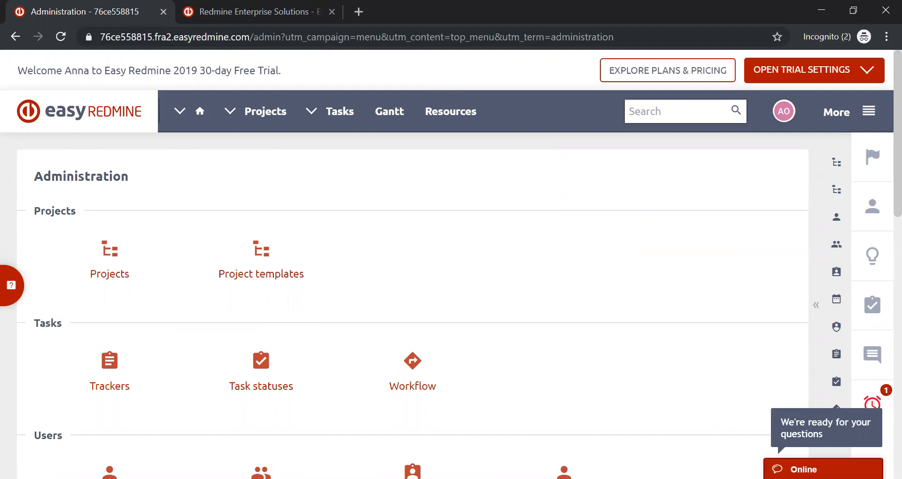
{"action": "scroll", "coordinate": [582, 232], "scroll_direction": "down", "scroll_amount": 10}
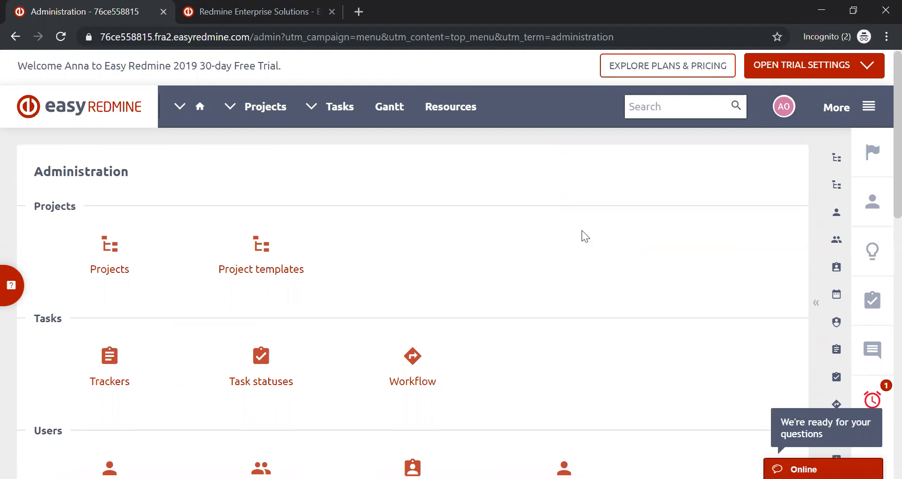
{"action": "scroll", "coordinate": [582, 230], "scroll_direction": "down", "scroll_amount": 2}
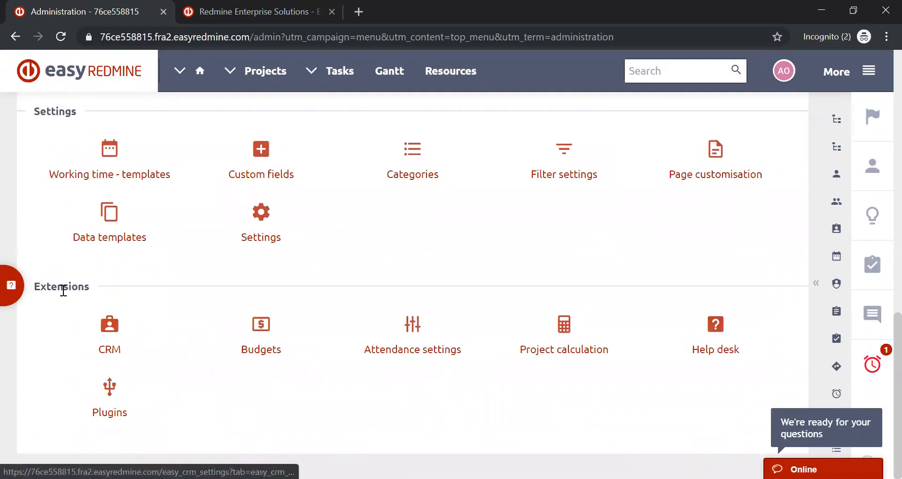
{"action": "left_click", "coordinate": [717, 333]}
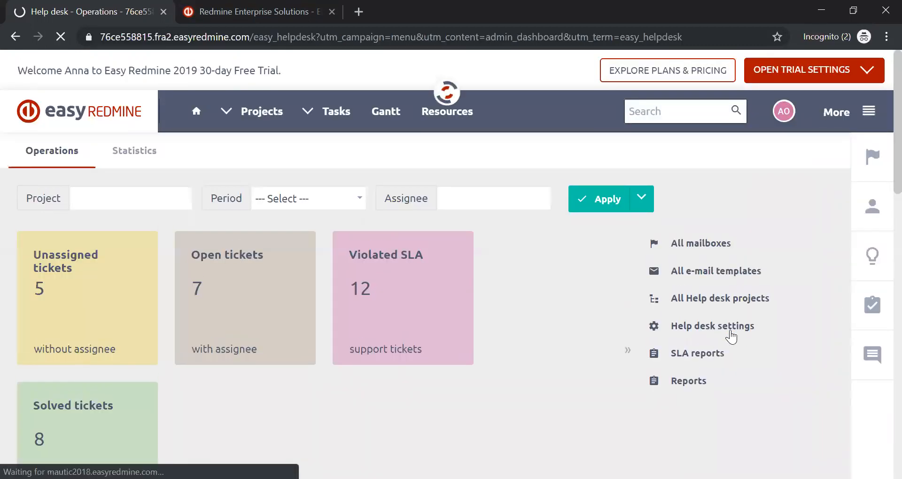
{"action": "left_click", "coordinate": [697, 242]}
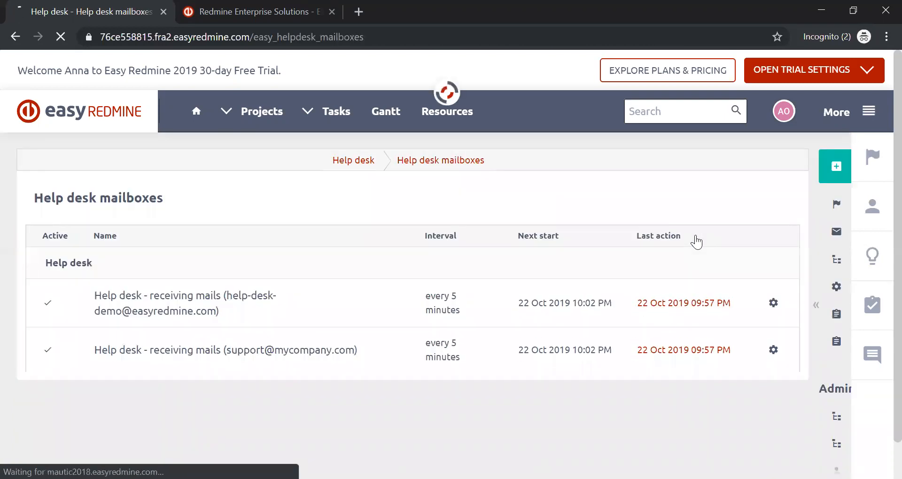
- Start a new Help desk mailbox with the host imap.mycompany.com and port 993
{"action": "left_click", "coordinate": [817, 305]}
{"action": "left_click", "coordinate": [731, 165]}
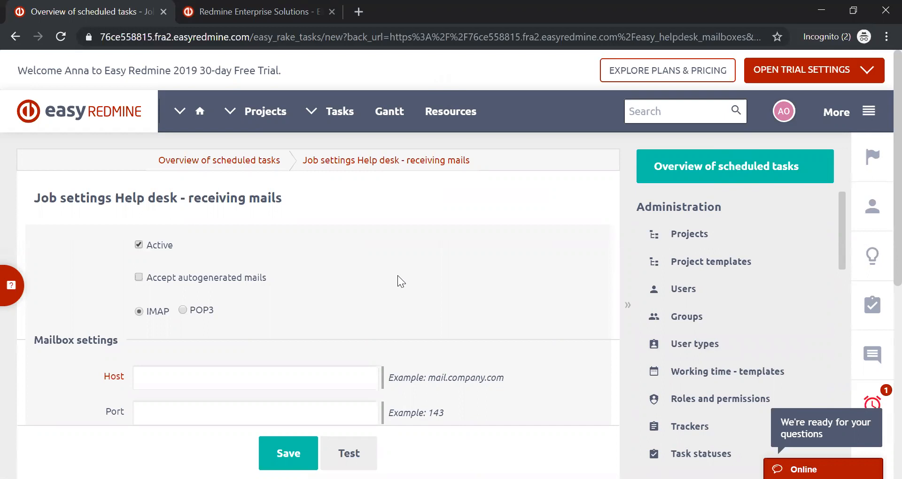
{"action": "scroll", "coordinate": [393, 296], "scroll_direction": "down", "scroll_amount": 3}
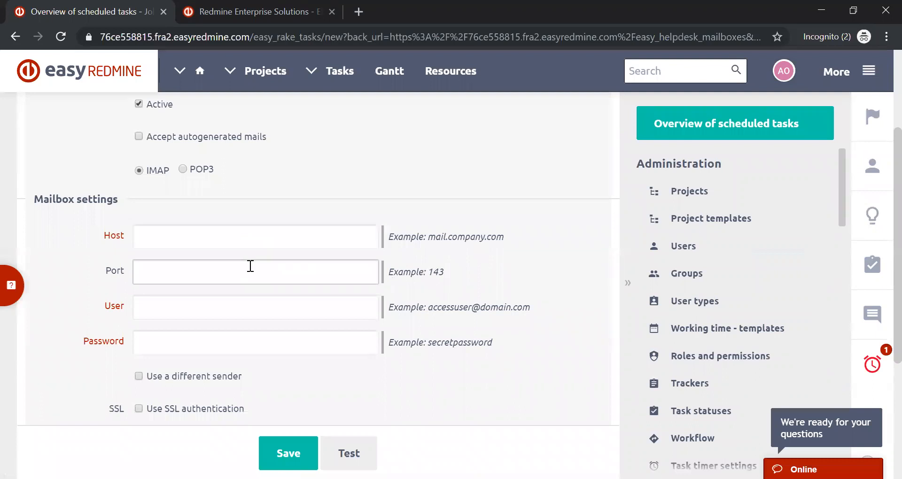
{"action": "left_click", "coordinate": [226, 238]}
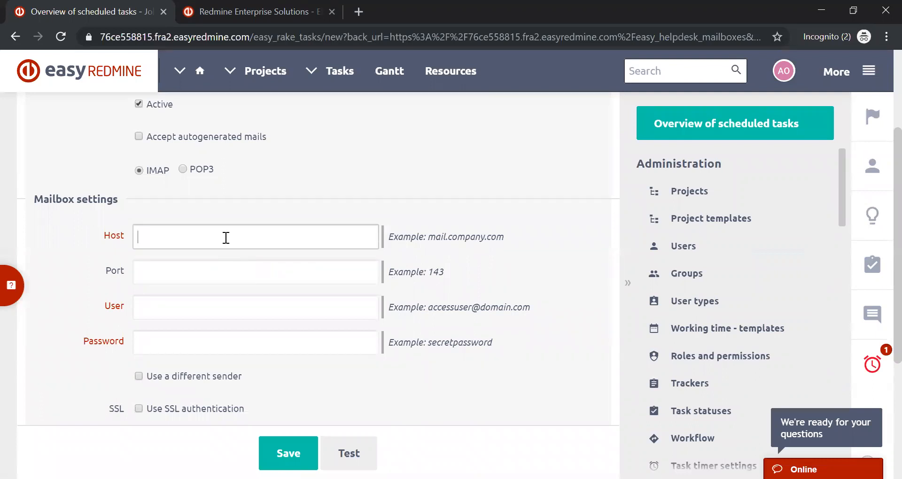
{"action": "type", "text": "imap.mycompany.com"}
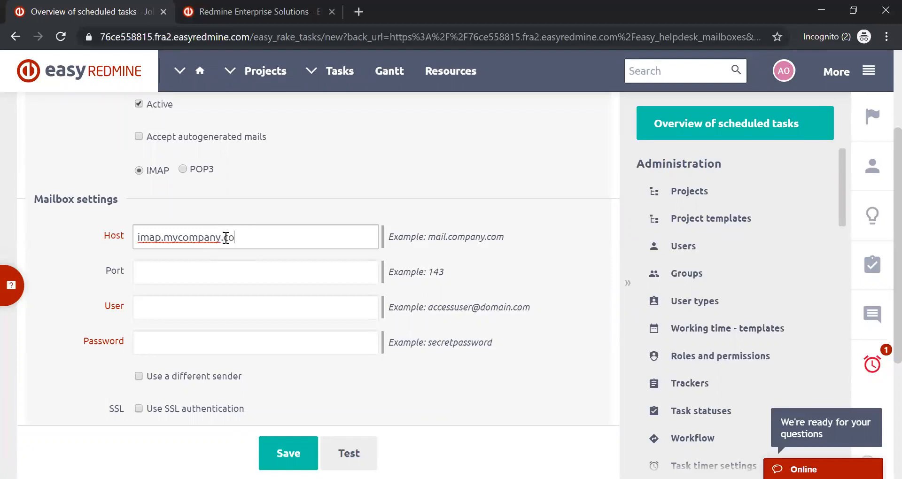
{"action": "left_click", "coordinate": [253, 278]}
{"action": "type", "text": "993"}
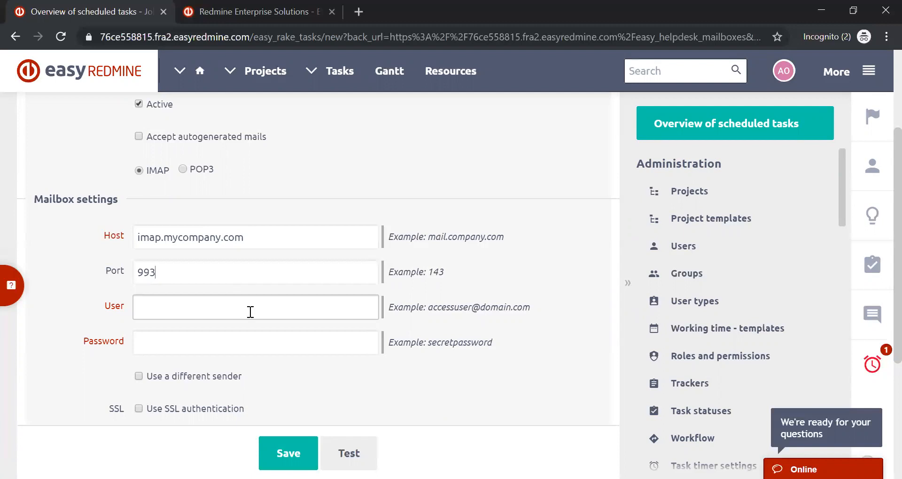
- Fill in the new mailbox's user field with the support e-mail address and enter the mailbox password
{"action": "left_click", "coordinate": [251, 312]}
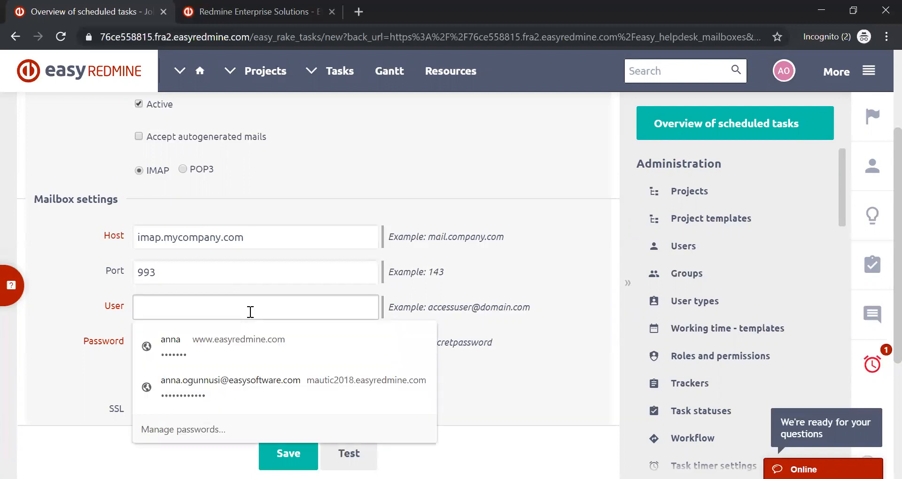
{"action": "type", "text": "support@"}
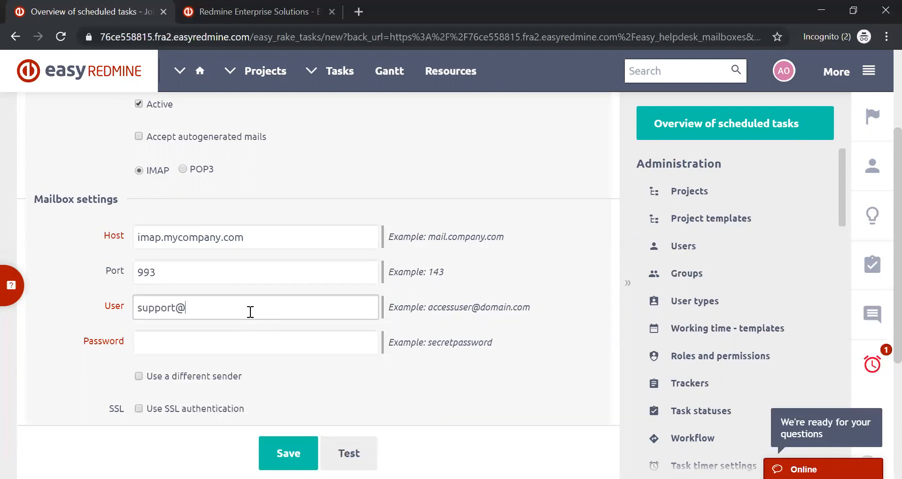
{"action": "type", "text": "mycompany.com"}
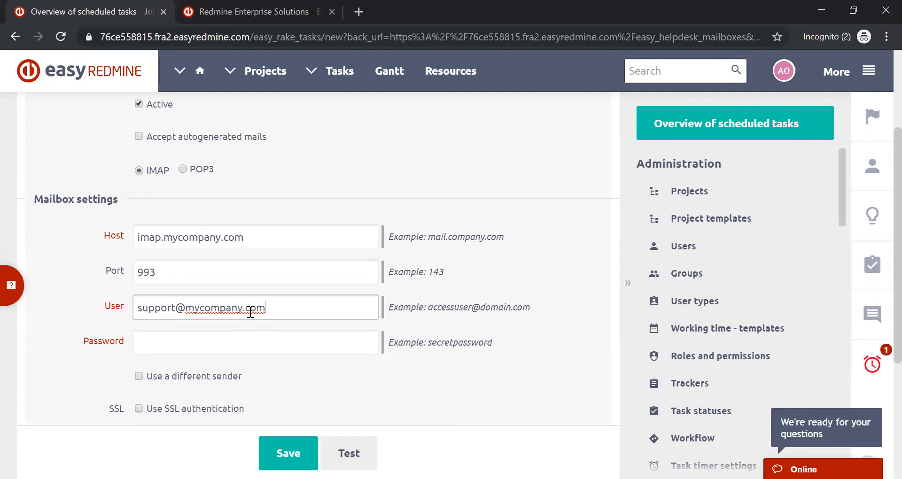
{"action": "left_click", "coordinate": [270, 337]}
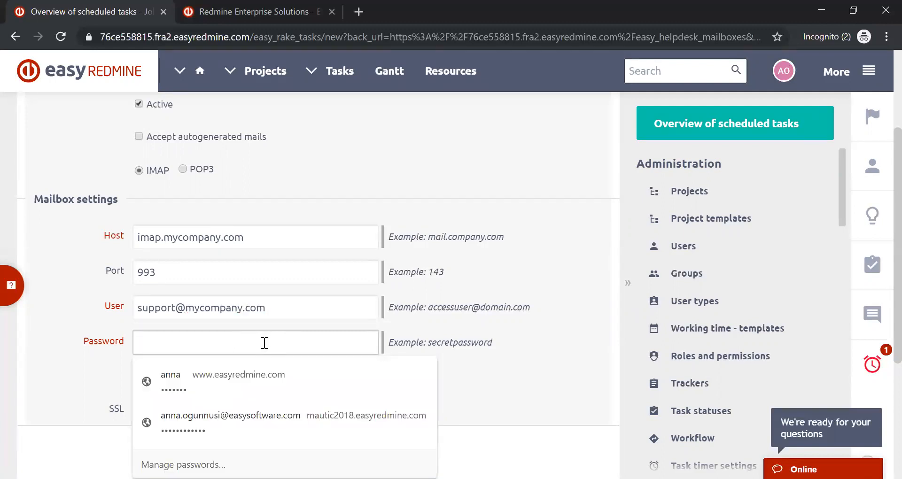
{"action": "type", "text": "password"}
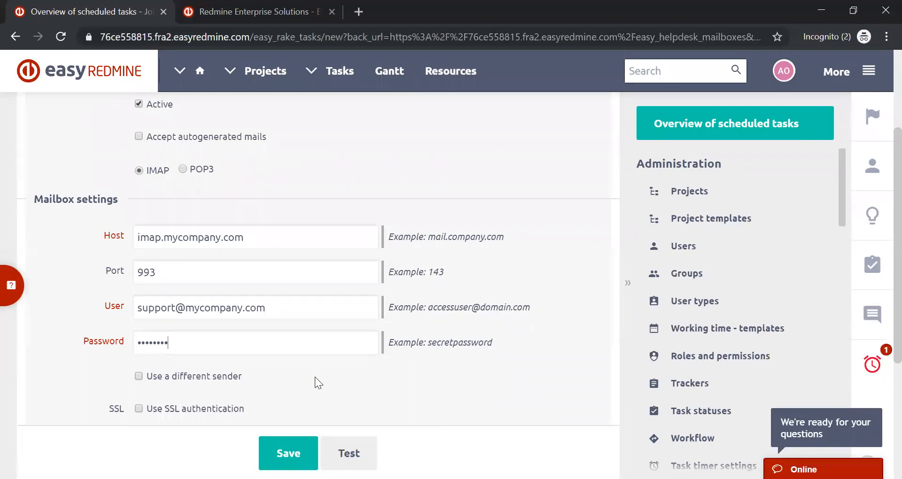
- Examine the new mailbox's activation, protocol, connection, sender, SSL, folders-to-read and success/failure move options
{"action": "scroll", "coordinate": [316, 379], "scroll_direction": "down", "scroll_amount": 3}
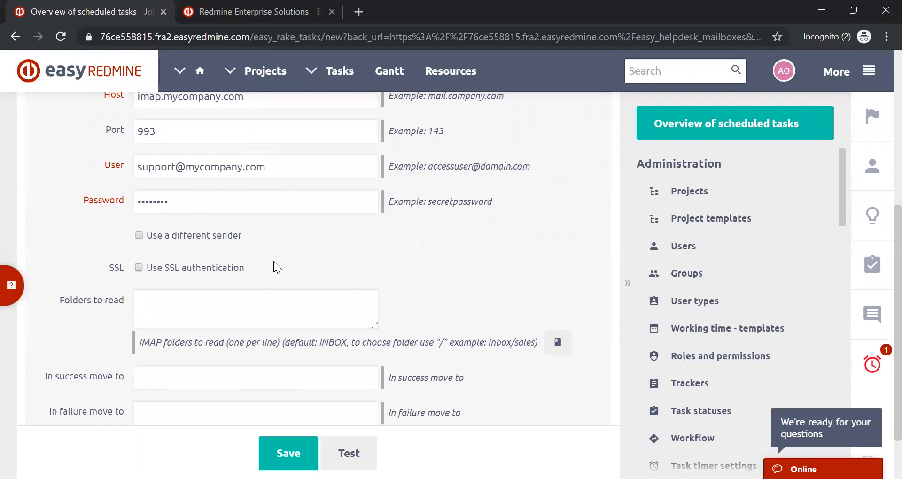
{"action": "scroll", "coordinate": [277, 268], "scroll_direction": "down", "scroll_amount": 2}
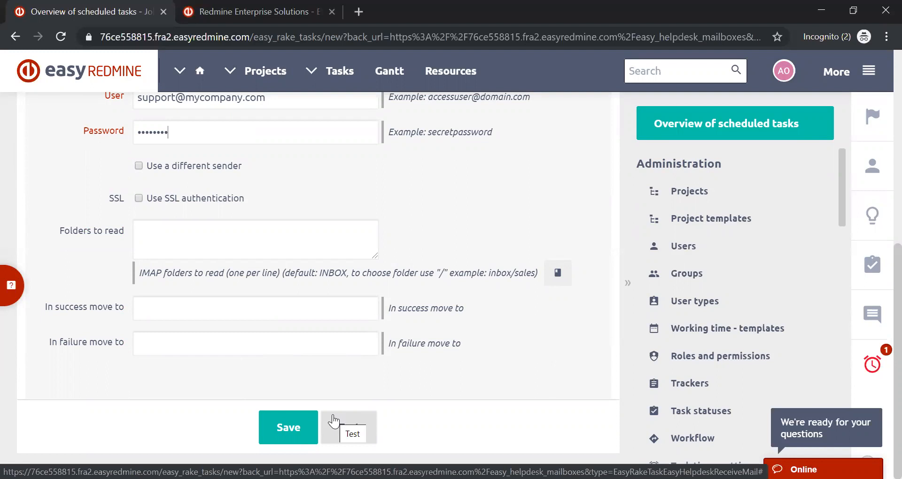
{"action": "scroll", "coordinate": [524, 374], "scroll_direction": "up", "scroll_amount": 6}
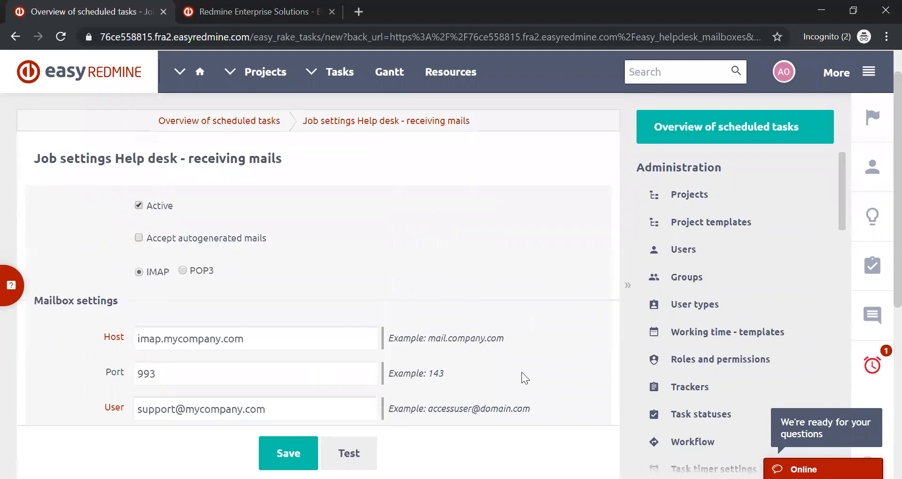
{"action": "scroll", "coordinate": [525, 378], "scroll_direction": "up", "scroll_amount": 1}
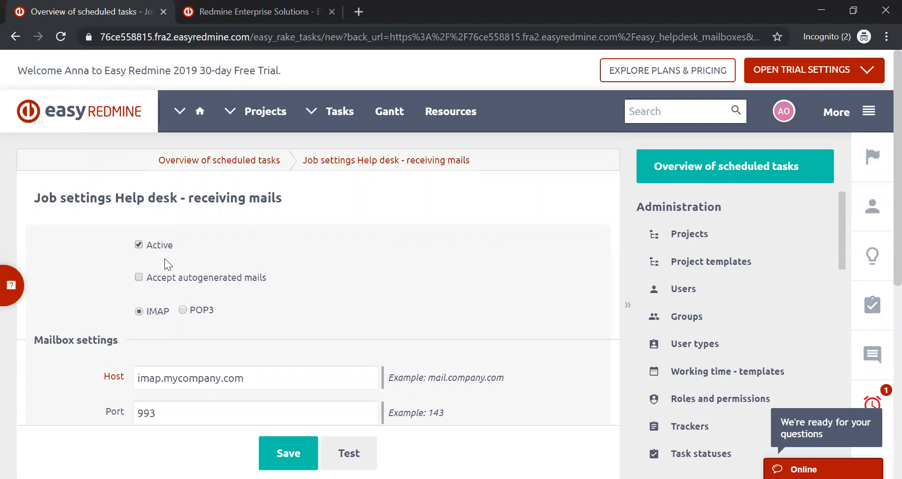
{"action": "scroll", "coordinate": [165, 264], "scroll_direction": "down", "scroll_amount": 7}
{"action": "scroll", "coordinate": [167, 266], "scroll_direction": "up", "scroll_amount": 7}
{"action": "left_click", "coordinate": [138, 249]}
{"action": "scroll", "coordinate": [245, 260], "scroll_direction": "down", "scroll_amount": 5}
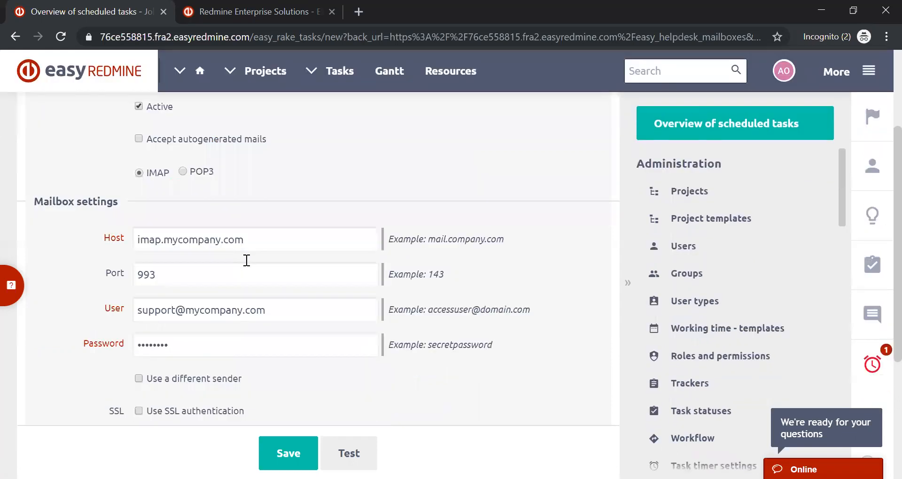
{"action": "scroll", "coordinate": [247, 260], "scroll_direction": "down", "scroll_amount": 3}
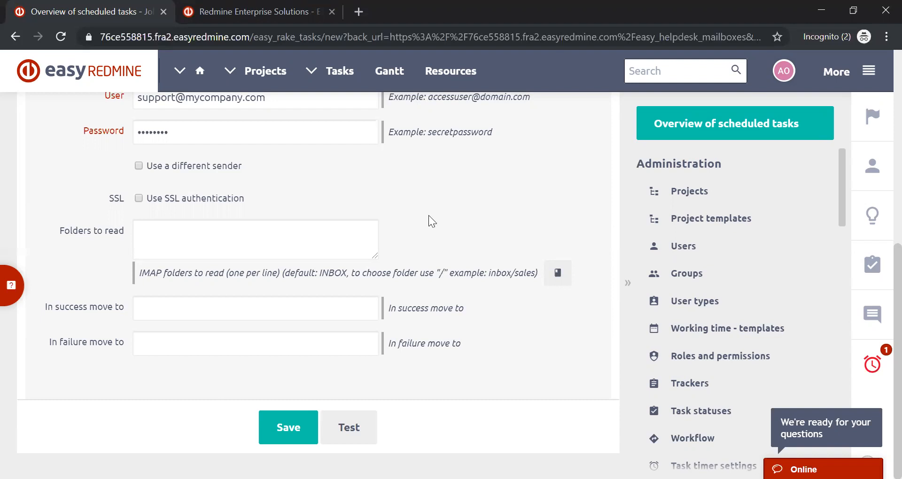
{"action": "scroll", "coordinate": [421, 207], "scroll_direction": "up", "scroll_amount": 7}
{"action": "scroll", "coordinate": [421, 208], "scroll_direction": "down", "scroll_amount": 7}
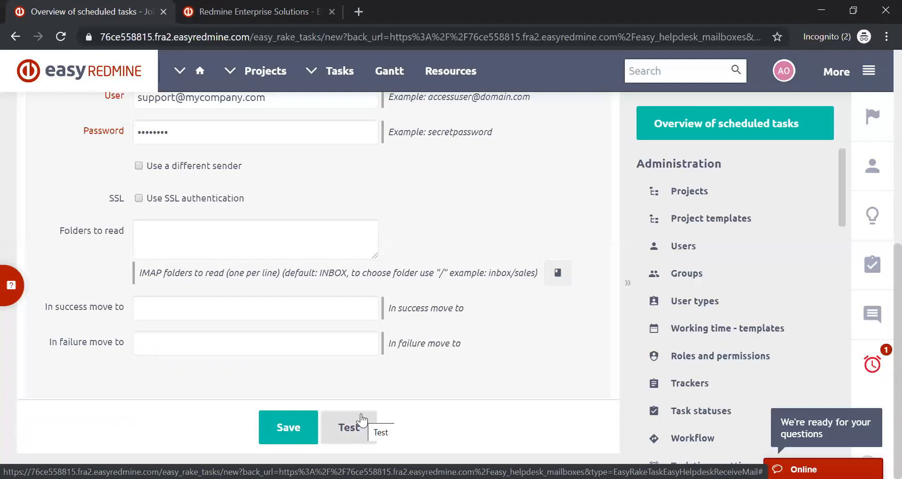
{"action": "scroll", "coordinate": [371, 221], "scroll_direction": "up", "scroll_amount": 7}
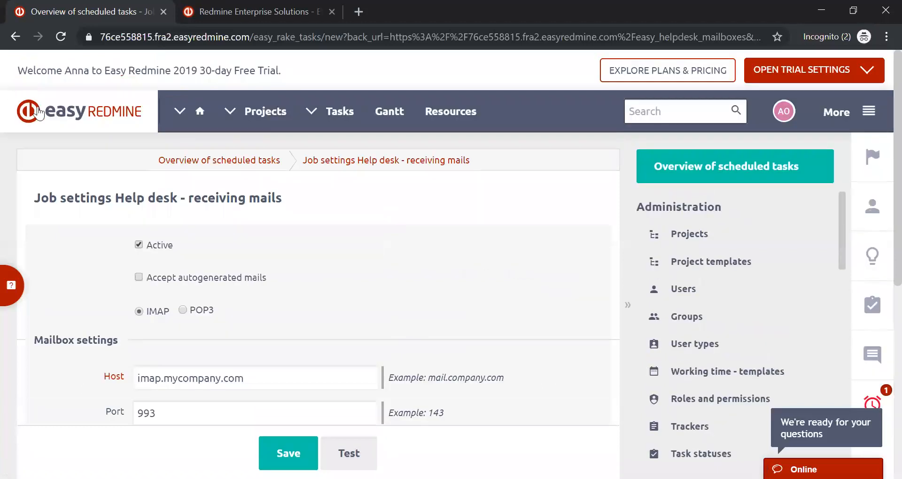
- Leave the new mailbox form without saving and open the job settings of the first mailbox in the list
{"action": "left_click", "coordinate": [16, 36]}
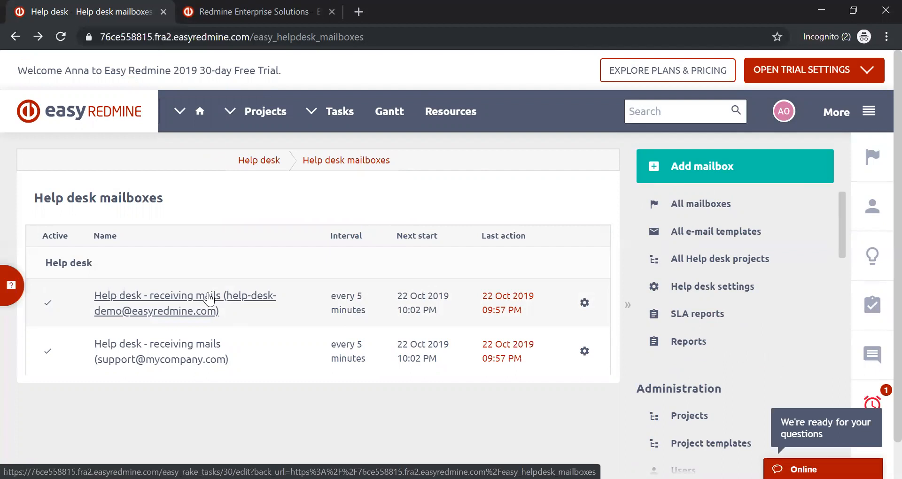
{"action": "left_click", "coordinate": [221, 297]}
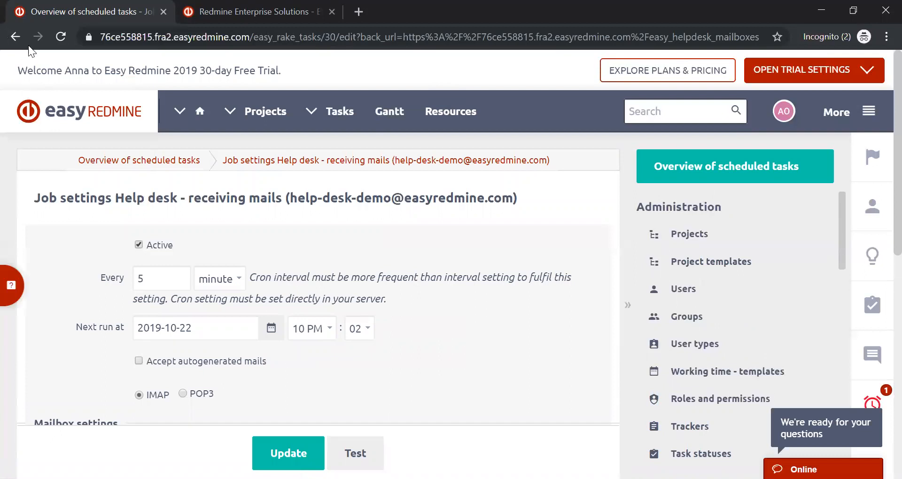
{"action": "left_click", "coordinate": [16, 37]}
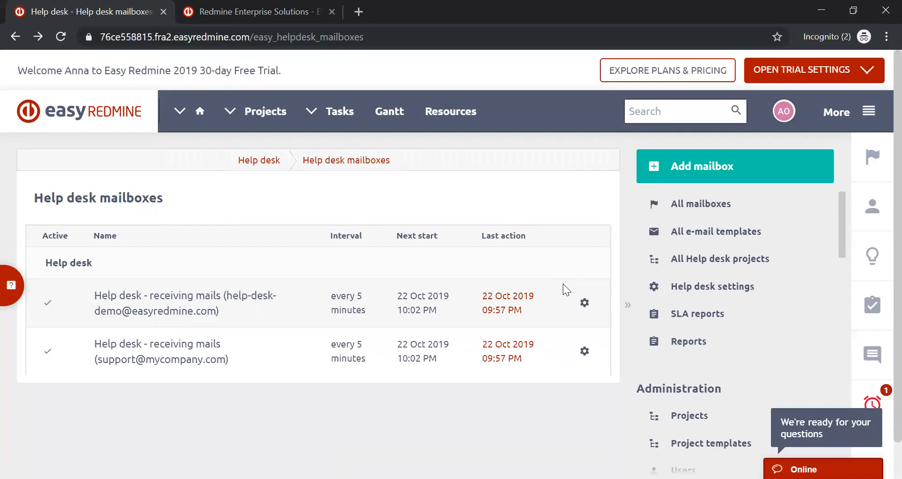
{"action": "left_click", "coordinate": [584, 304]}
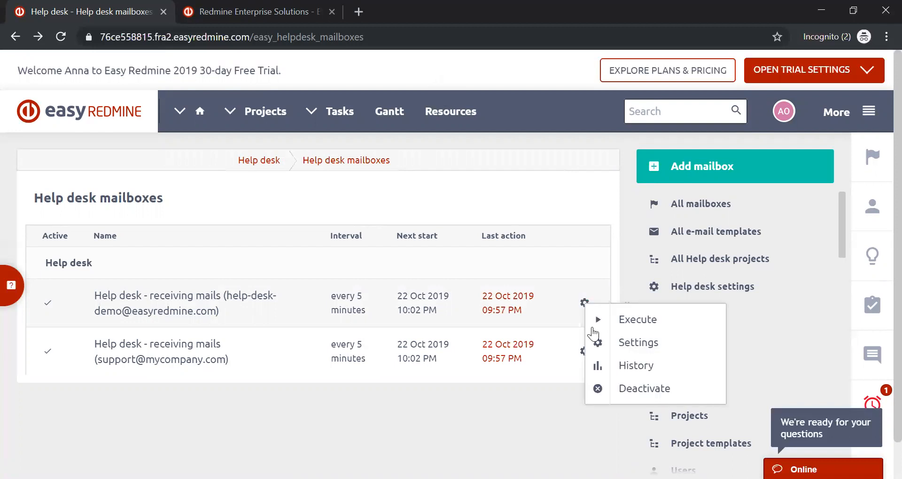
{"action": "left_click", "coordinate": [615, 347]}
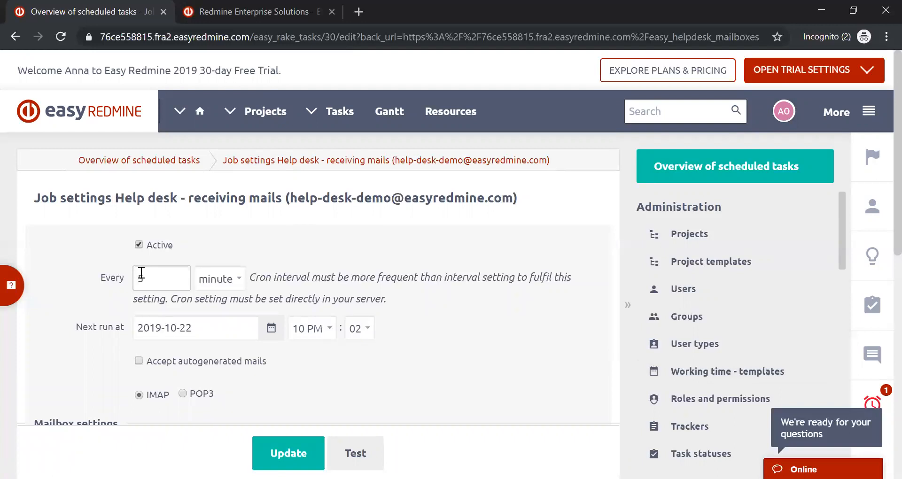
- Examine the existing mailbox's run interval and its units, next run time, connection details, SSL authentication and folder options
{"action": "left_click_drag", "start_coordinate": [147, 278], "coordinate": [131, 285]}
{"action": "scroll", "coordinate": [316, 243], "scroll_direction": "down", "scroll_amount": 6}
{"action": "scroll", "coordinate": [317, 243], "scroll_direction": "down", "scroll_amount": 3}
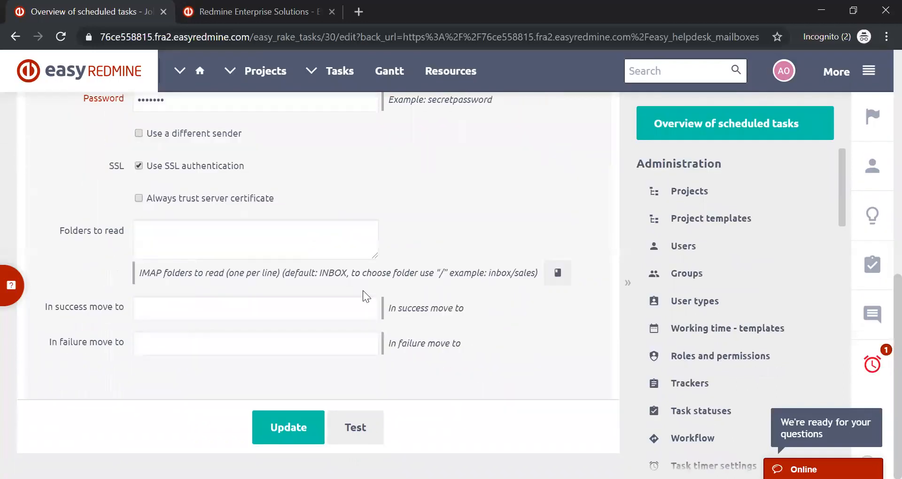
{"action": "scroll", "coordinate": [478, 323], "scroll_direction": "up", "scroll_amount": 8}
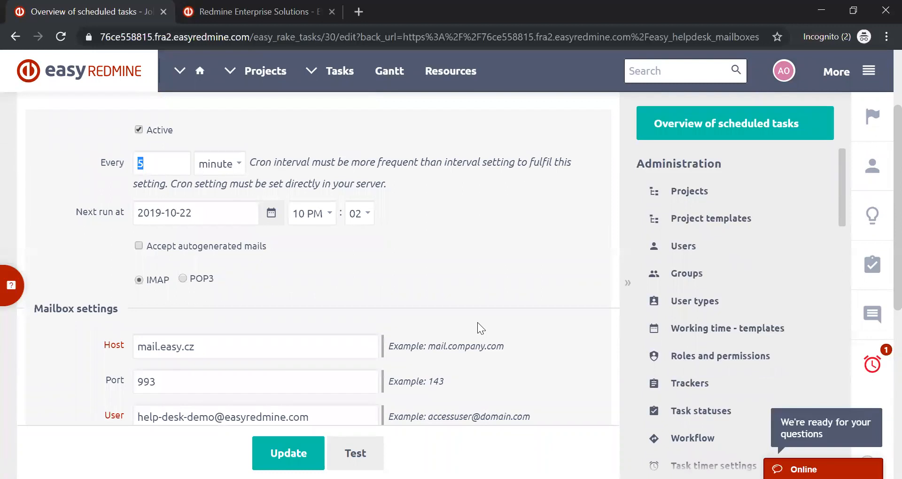
{"action": "scroll", "coordinate": [477, 322], "scroll_direction": "up", "scroll_amount": 2}
{"action": "left_click", "coordinate": [236, 242]}
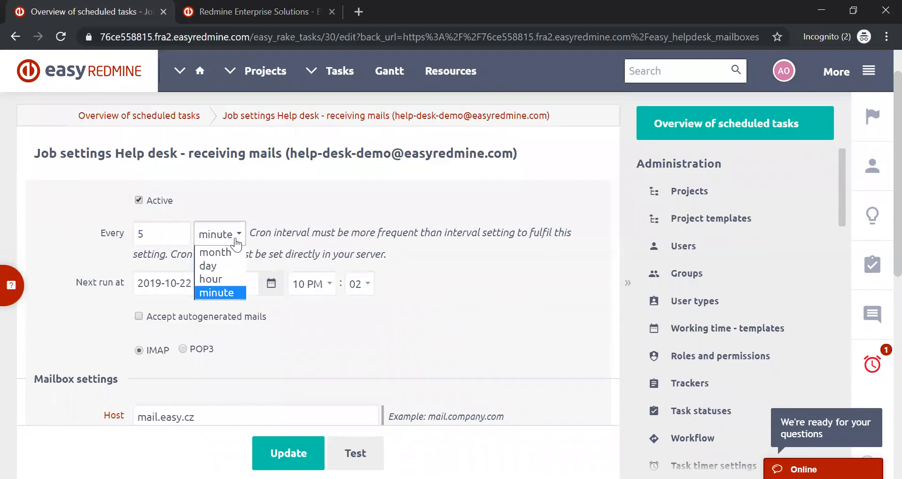
{"action": "left_click", "coordinate": [237, 242]}
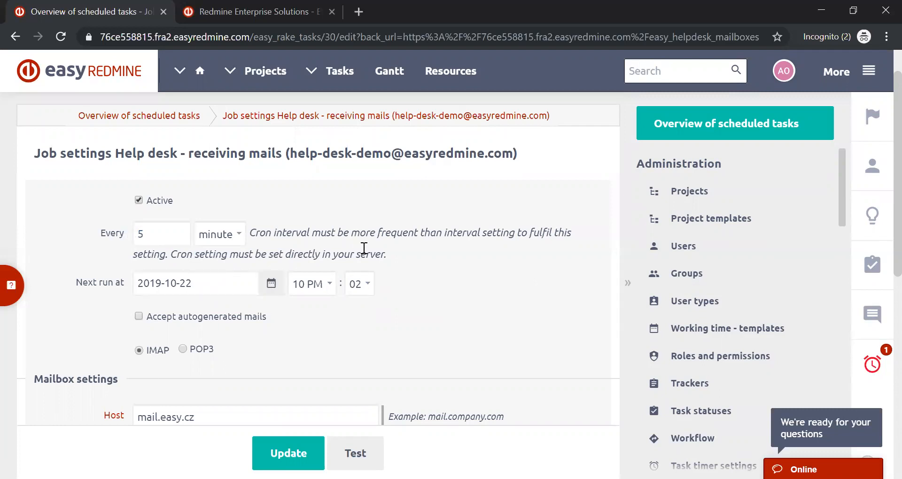
{"action": "left_click", "coordinate": [141, 200]}
{"action": "scroll", "coordinate": [250, 197], "scroll_direction": "down", "scroll_amount": 9}
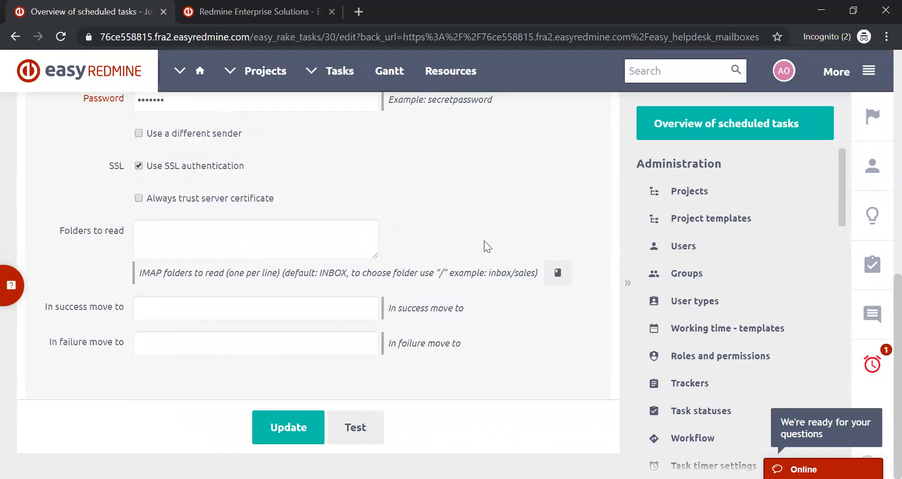
- Leave the mailbox job settings for the Help desk overview and open the list of all Help desk projects
{"action": "scroll", "coordinate": [484, 240], "scroll_direction": "up", "scroll_amount": 9}
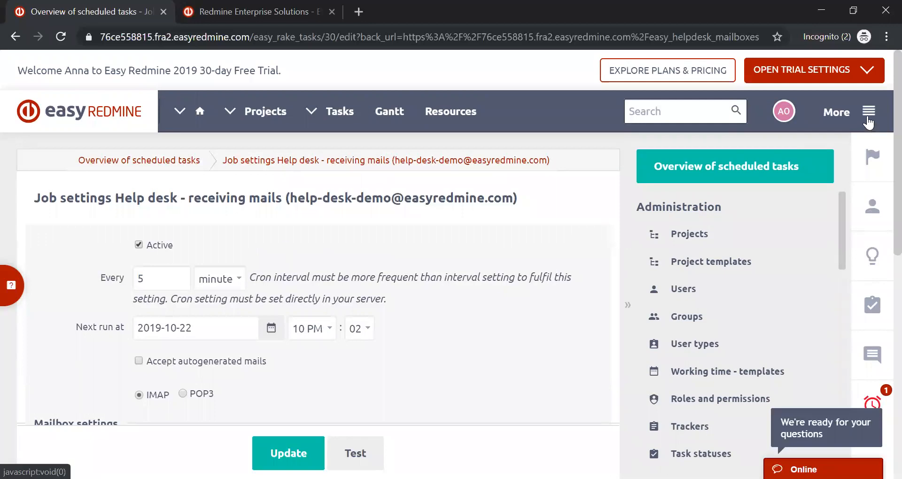
{"action": "left_click", "coordinate": [868, 122]}
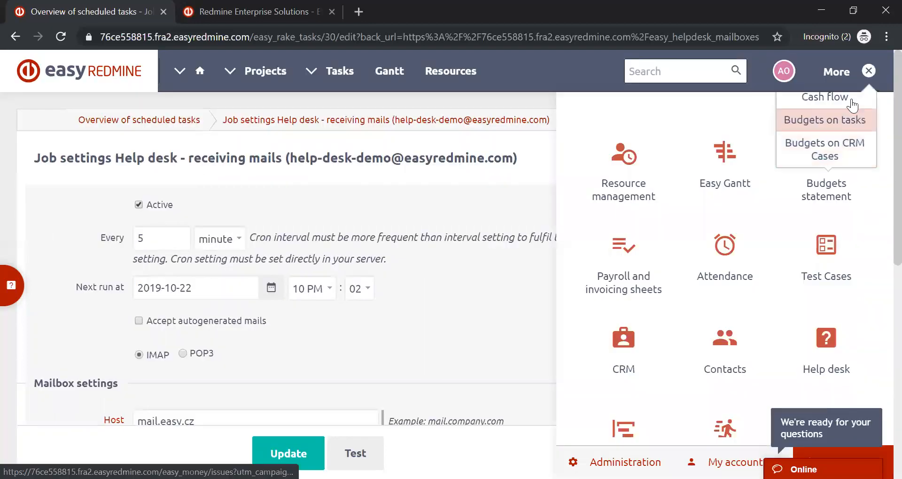
{"action": "left_click", "coordinate": [823, 372]}
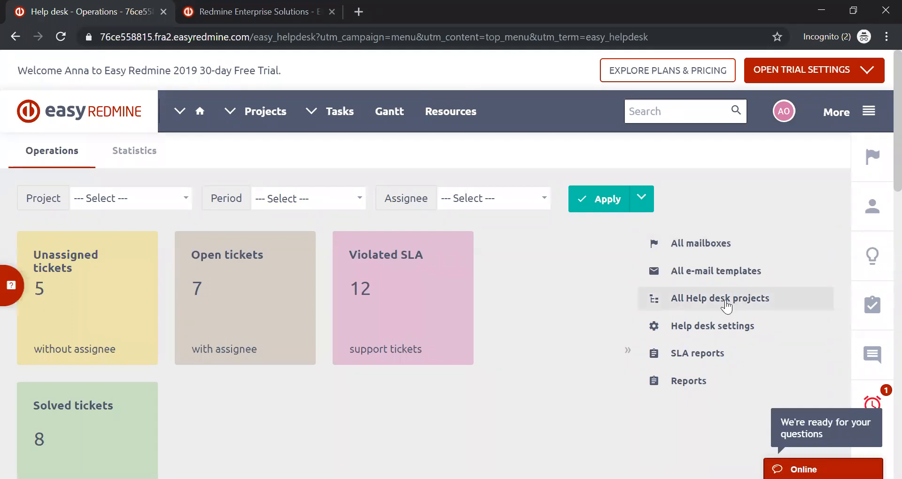
{"action": "left_click", "coordinate": [726, 303]}
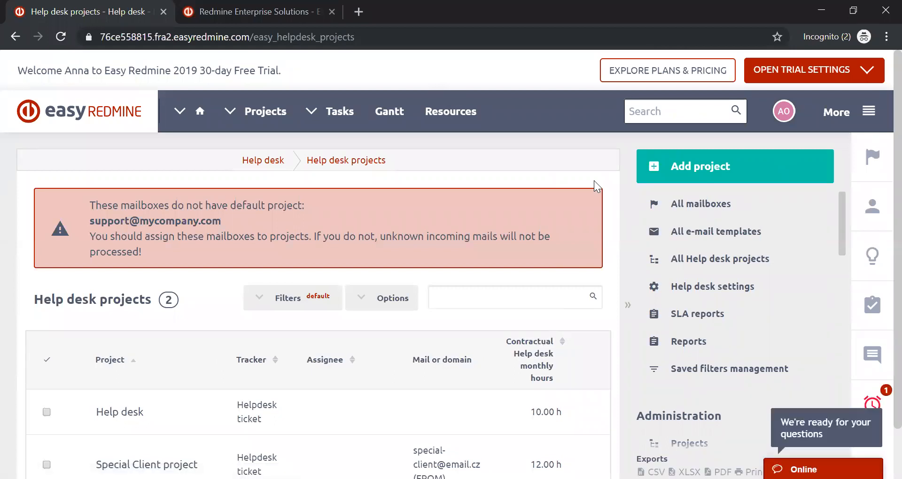
- Read the warning above the Help desk projects list about mailboxes without a default project
{"action": "scroll", "coordinate": [597, 186], "scroll_direction": "down", "scroll_amount": 1}
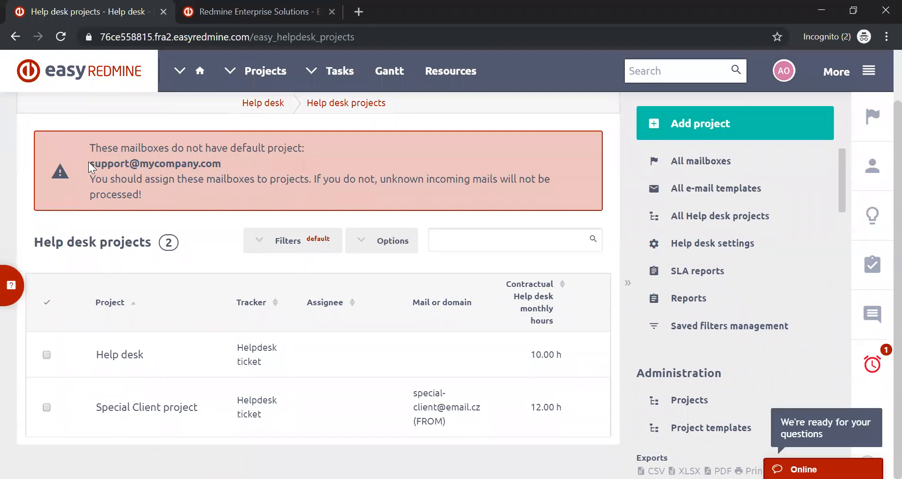
{"action": "left_click_drag", "start_coordinate": [95, 148], "coordinate": [149, 201]}
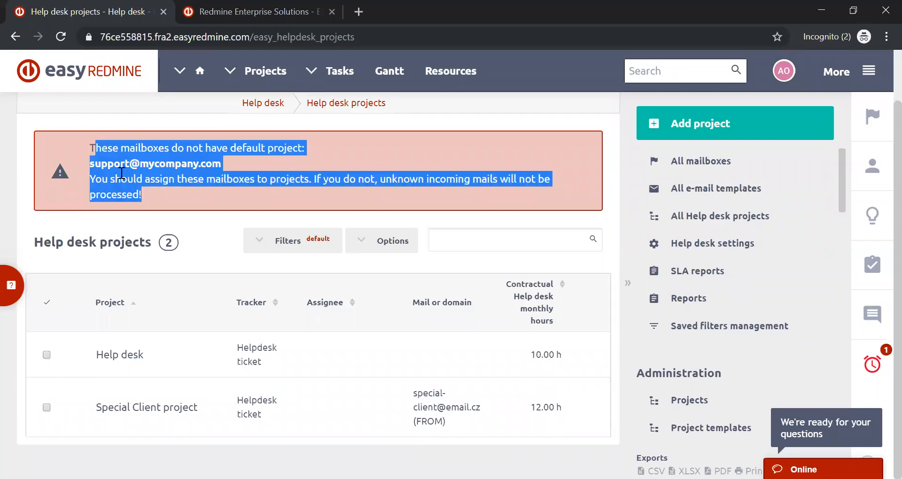
{"action": "left_click", "coordinate": [107, 147]}
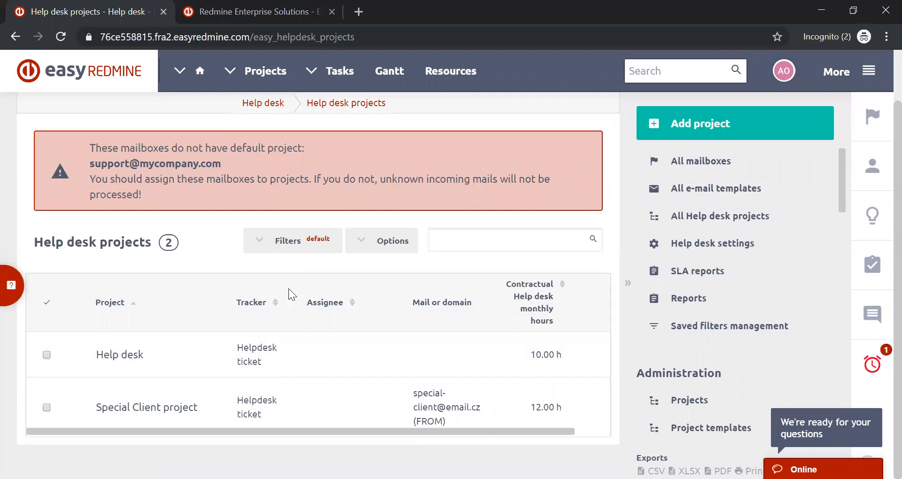
- Start adding a new Help desk project and look over the fields of its form
{"action": "left_click", "coordinate": [721, 122]}
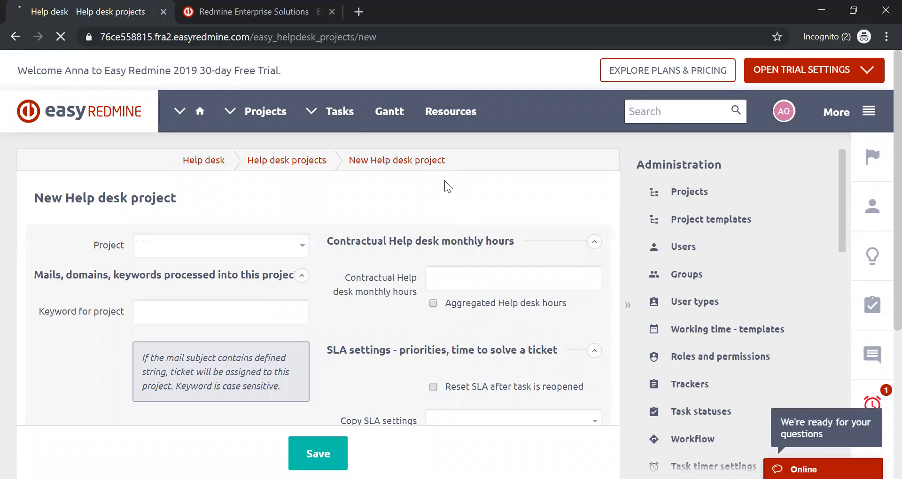
{"action": "scroll", "coordinate": [444, 186], "scroll_direction": "down", "scroll_amount": 1}
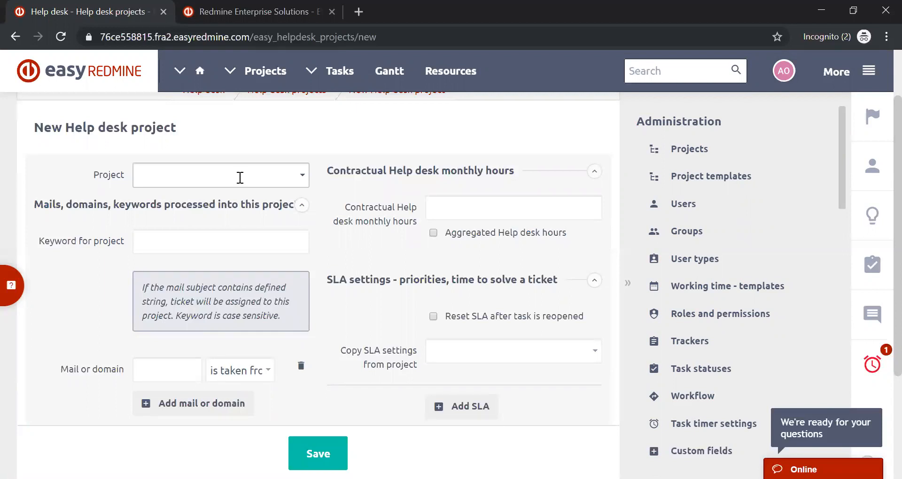
{"action": "scroll", "coordinate": [240, 178], "scroll_direction": "down", "scroll_amount": 3}
{"action": "scroll", "coordinate": [239, 178], "scroll_direction": "up", "scroll_amount": 5}
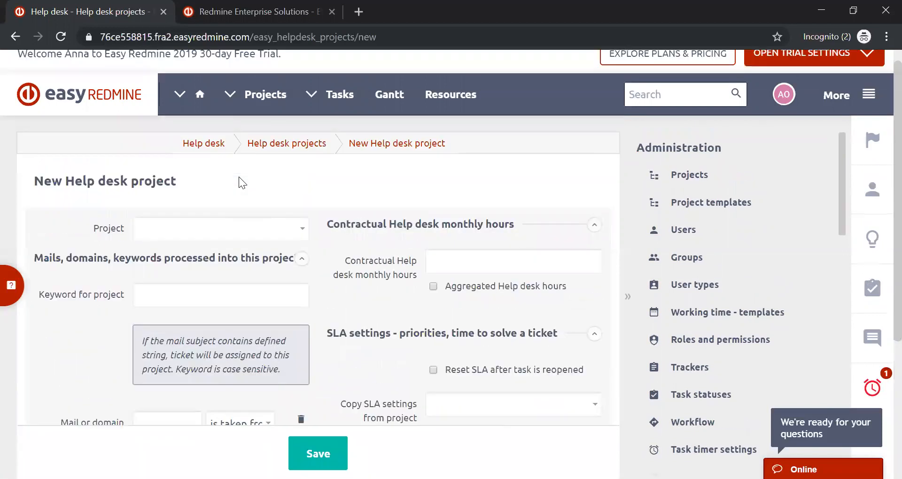
{"action": "scroll", "coordinate": [238, 177], "scroll_direction": "down", "scroll_amount": 1}
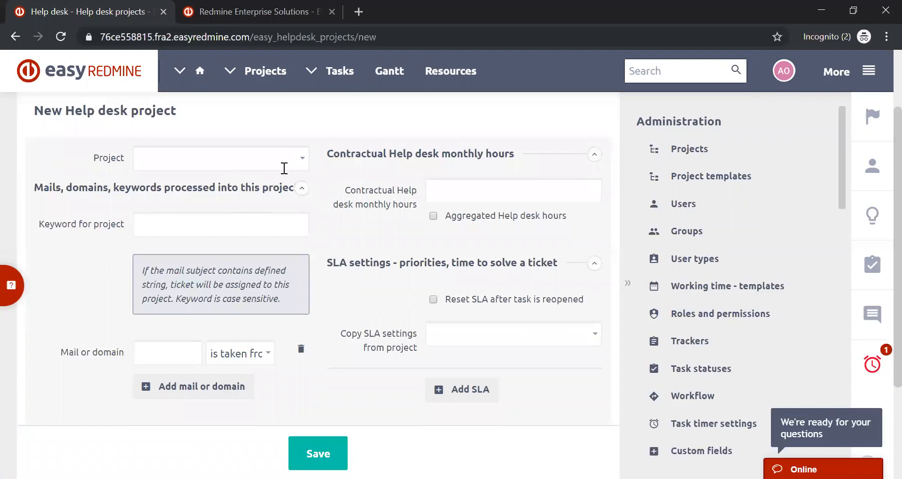
- Choose Sample project as the new Help desk project and make it the default for the support mailbox
{"action": "left_click", "coordinate": [303, 167]}
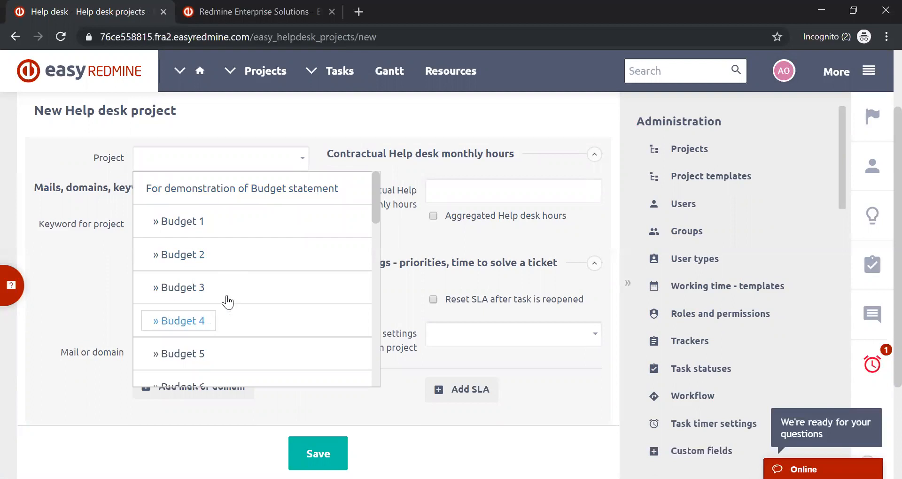
{"action": "scroll", "coordinate": [226, 302], "scroll_direction": "down", "scroll_amount": 8}
{"action": "scroll", "coordinate": [230, 294], "scroll_direction": "down", "scroll_amount": 7}
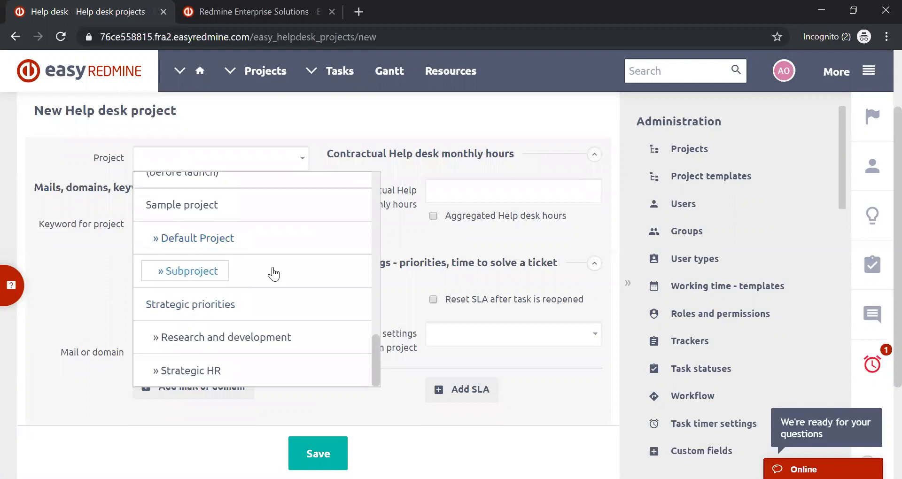
{"action": "left_click", "coordinate": [233, 210]}
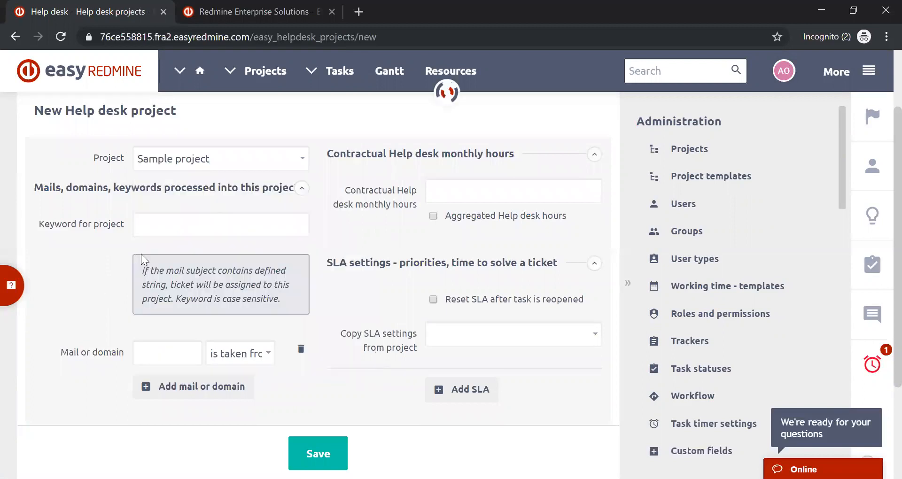
{"action": "left_click", "coordinate": [292, 191]}
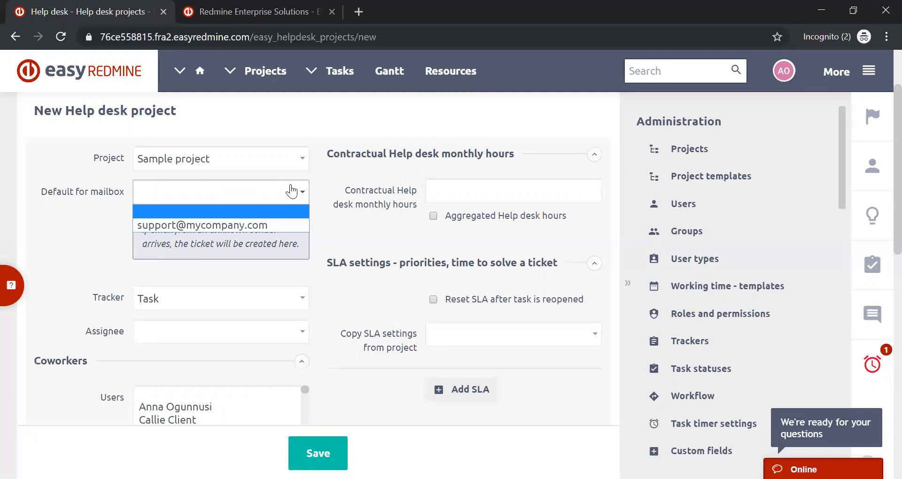
{"action": "left_click", "coordinate": [276, 221]}
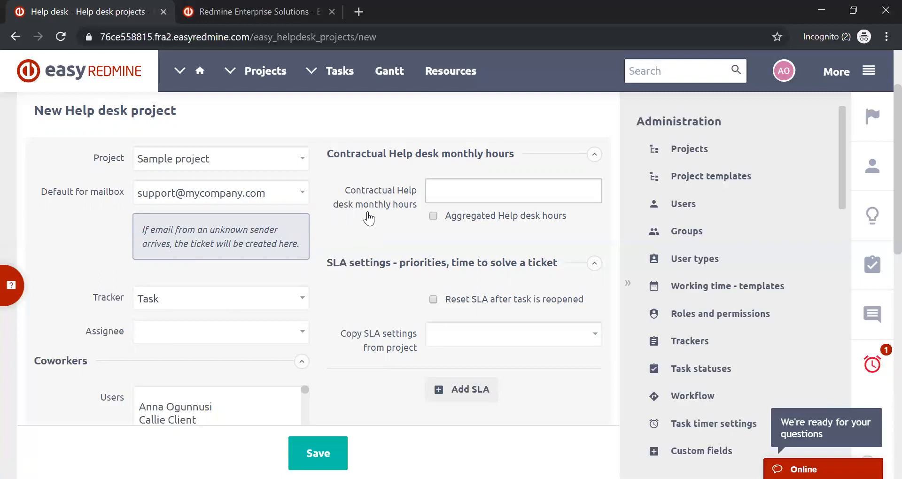
- Review the remaining coworker, tag, keyword, domain and SLA fields and try to save the new Help desk project
{"action": "scroll", "coordinate": [369, 218], "scroll_direction": "down", "scroll_amount": 5}
{"action": "scroll", "coordinate": [368, 211], "scroll_direction": "down", "scroll_amount": 2}
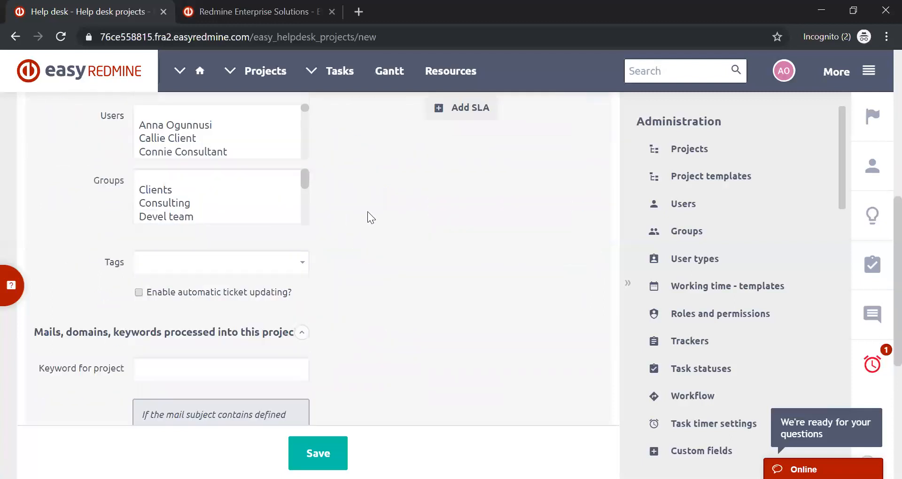
{"action": "scroll", "coordinate": [110, 170], "scroll_direction": "up", "scroll_amount": 3}
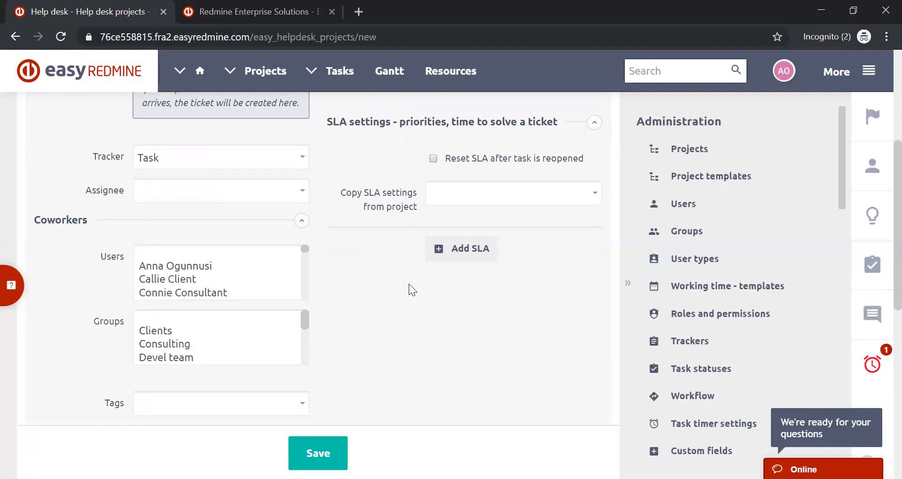
{"action": "scroll", "coordinate": [409, 284], "scroll_direction": "down", "scroll_amount": 9}
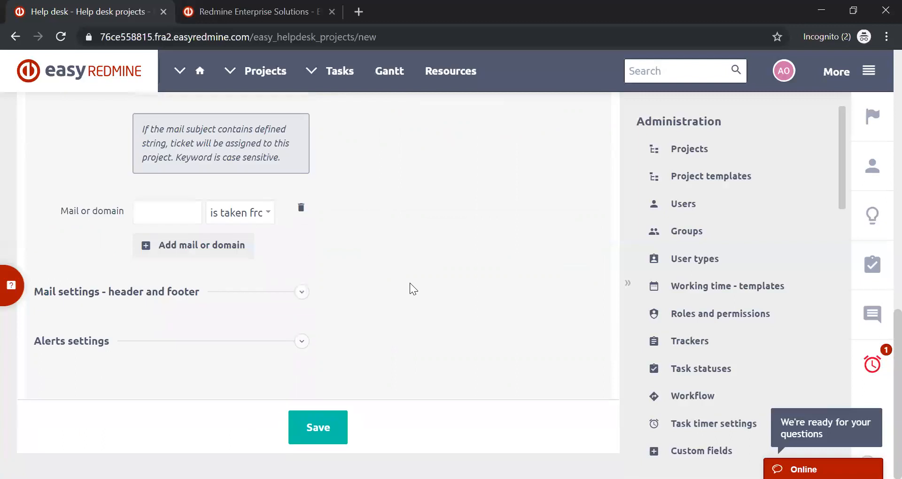
{"action": "scroll", "coordinate": [410, 283], "scroll_direction": "up", "scroll_amount": 10}
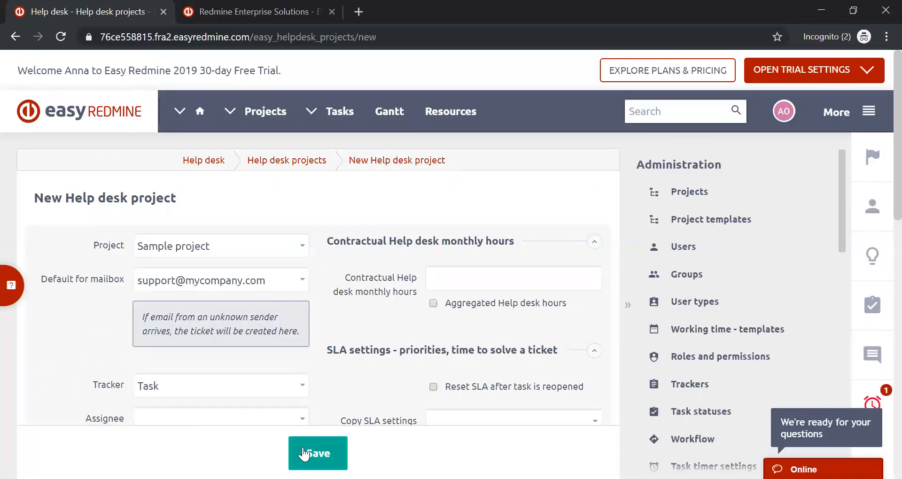
{"action": "left_click", "coordinate": [318, 453]}
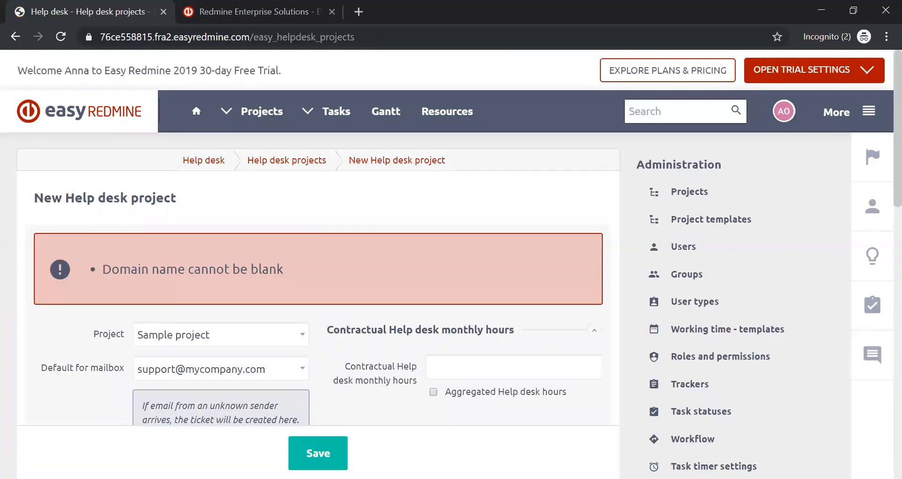
- Abandon the new project form, return to the Help desk projects list and open the Help desk project for editing
{"action": "scroll", "coordinate": [315, 301], "scroll_direction": "down", "scroll_amount": 5}
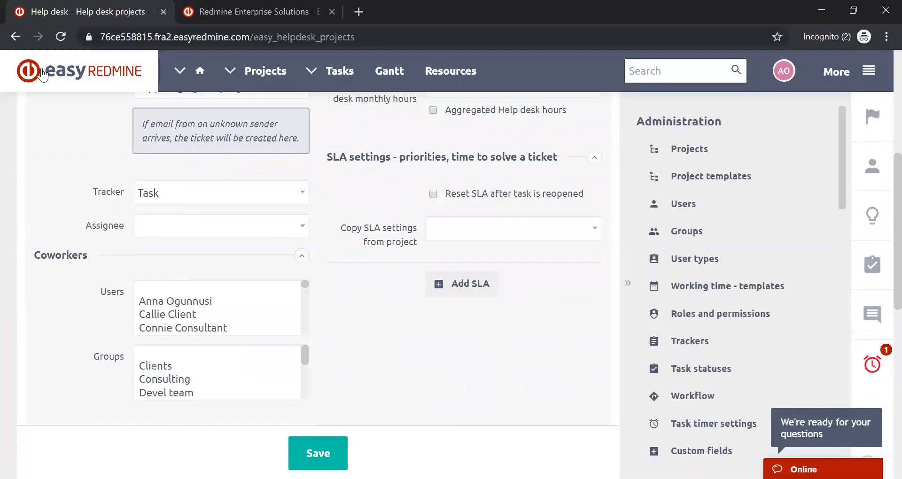
{"action": "left_click", "coordinate": [15, 36]}
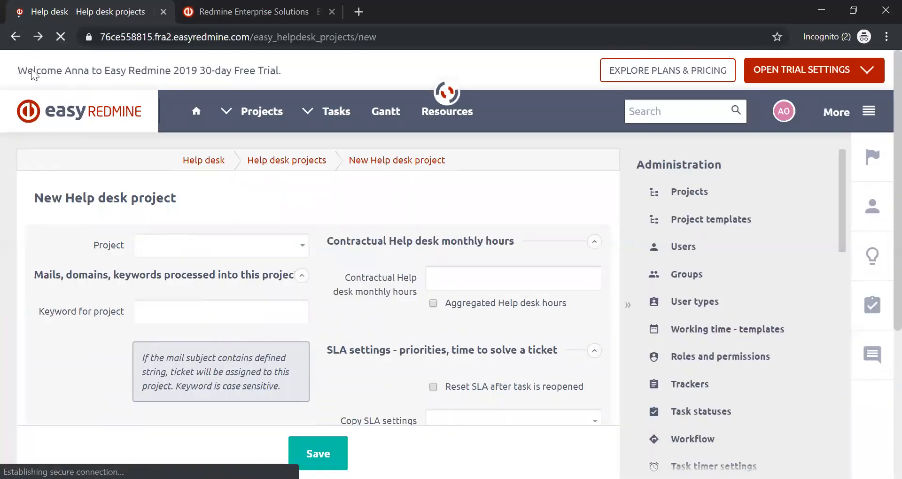
{"action": "left_click", "coordinate": [16, 37]}
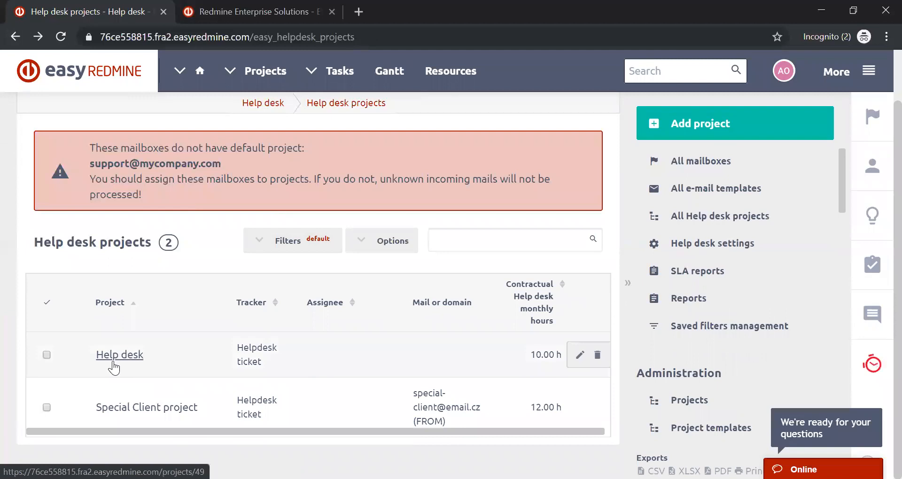
{"action": "left_click", "coordinate": [580, 355]}
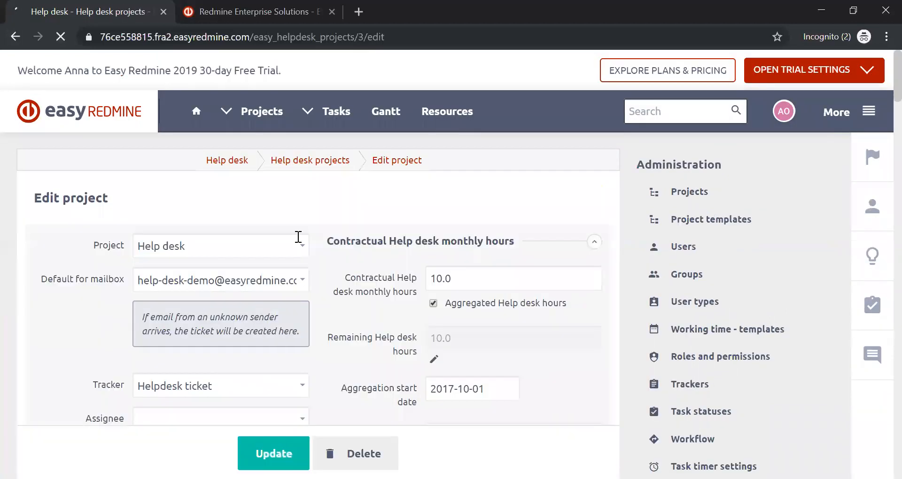
- Examine the Help desk project's default mailbox, tracker, contractual hours and automatic ticket updating settings
{"action": "scroll", "coordinate": [298, 219], "scroll_direction": "down", "scroll_amount": 3}
{"action": "scroll", "coordinate": [298, 219], "scroll_direction": "up", "scroll_amount": 1}
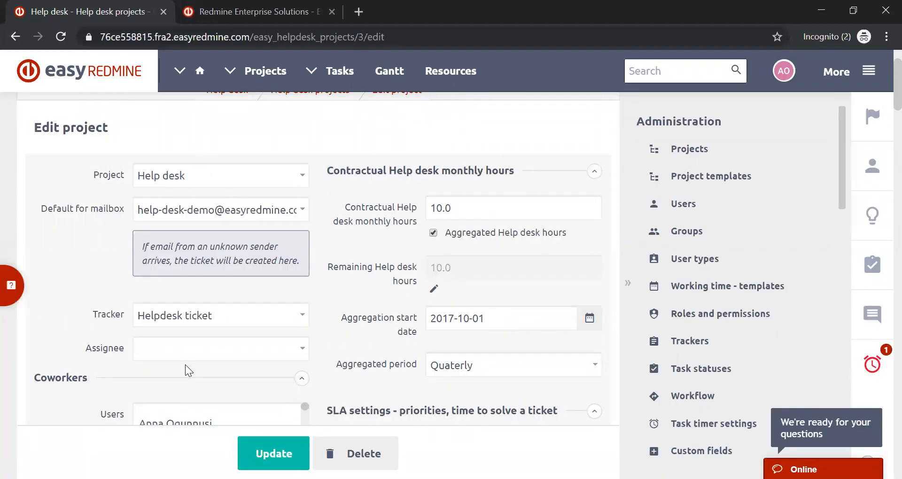
{"action": "scroll", "coordinate": [132, 285], "scroll_direction": "down", "scroll_amount": 5}
{"action": "scroll", "coordinate": [130, 283], "scroll_direction": "down", "scroll_amount": 4}
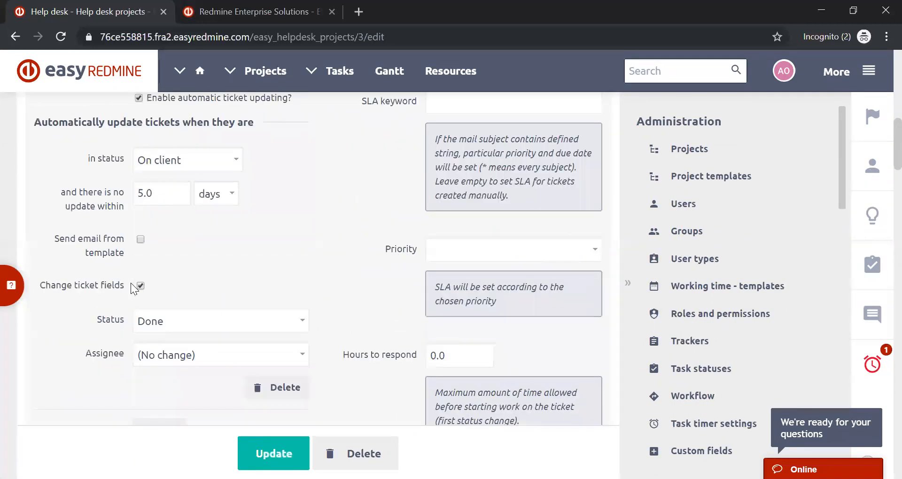
{"action": "scroll", "coordinate": [131, 283], "scroll_direction": "up", "scroll_amount": 10}
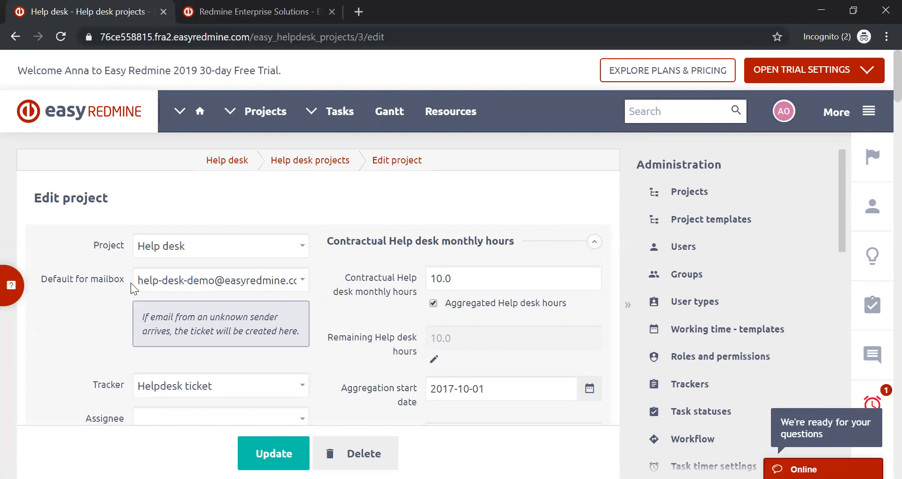
{"action": "left_click", "coordinate": [230, 115]}
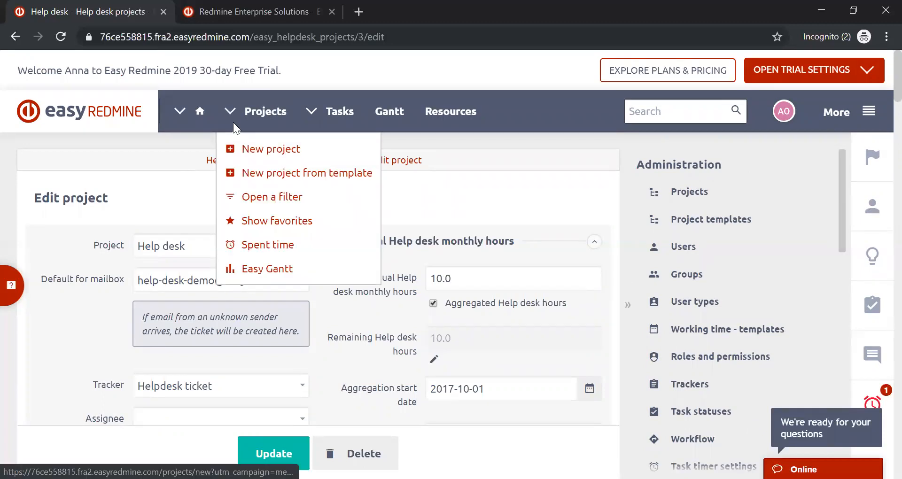
{"action": "left_click", "coordinate": [230, 112]}
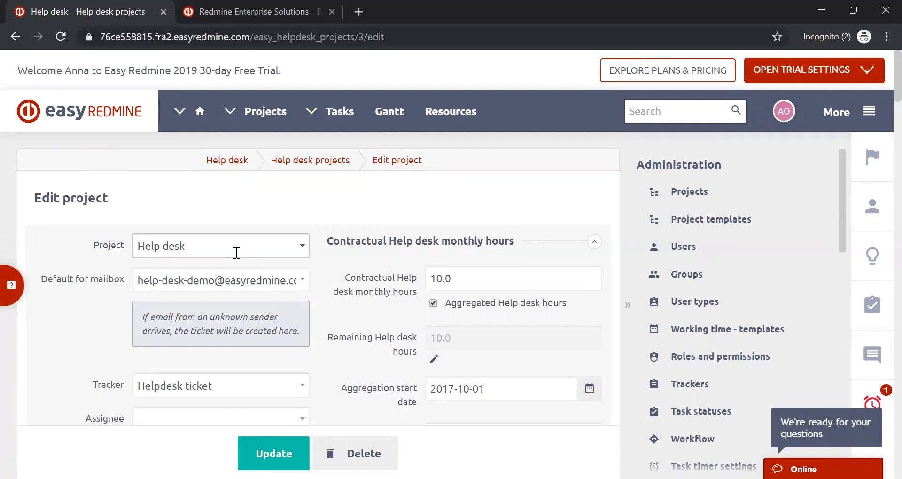
{"action": "key", "text": "Tab"}
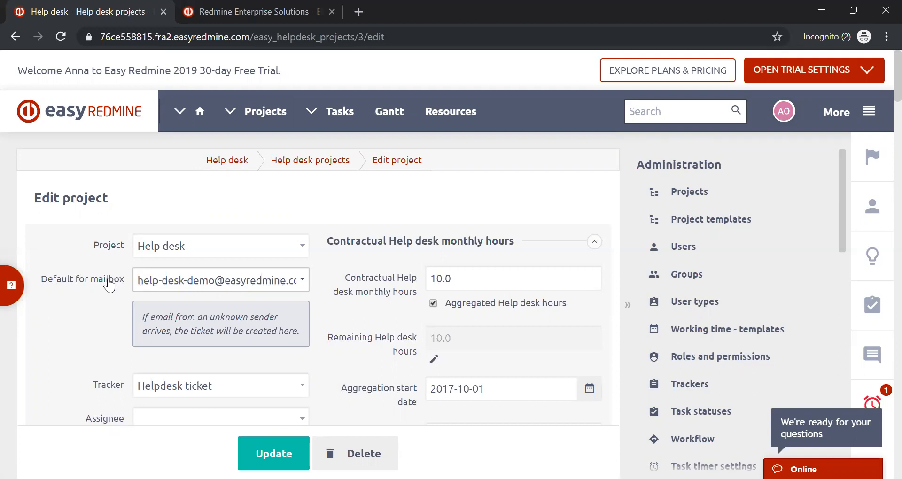
- Examine the Help desk project's SLA definitions with response and solving hours, and its keyword and mail domain settings
{"action": "scroll", "coordinate": [113, 292], "scroll_direction": "down", "scroll_amount": 10}
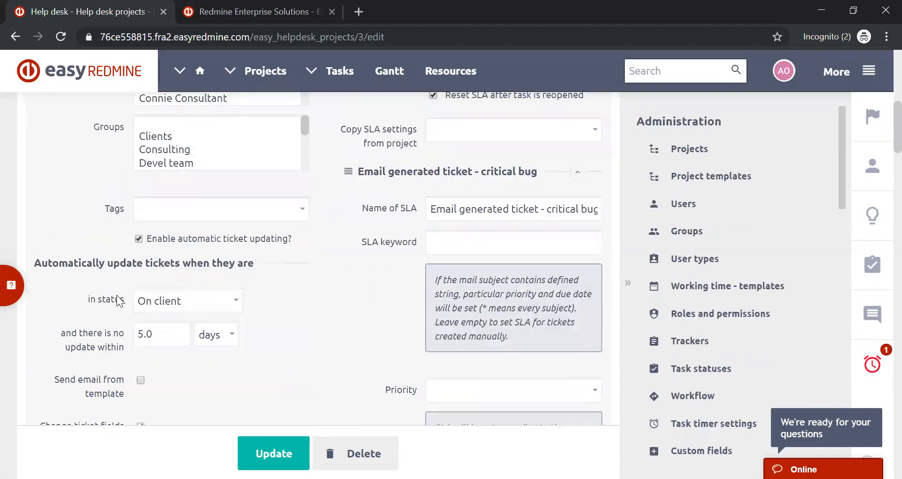
{"action": "scroll", "coordinate": [117, 301], "scroll_direction": "down", "scroll_amount": 10}
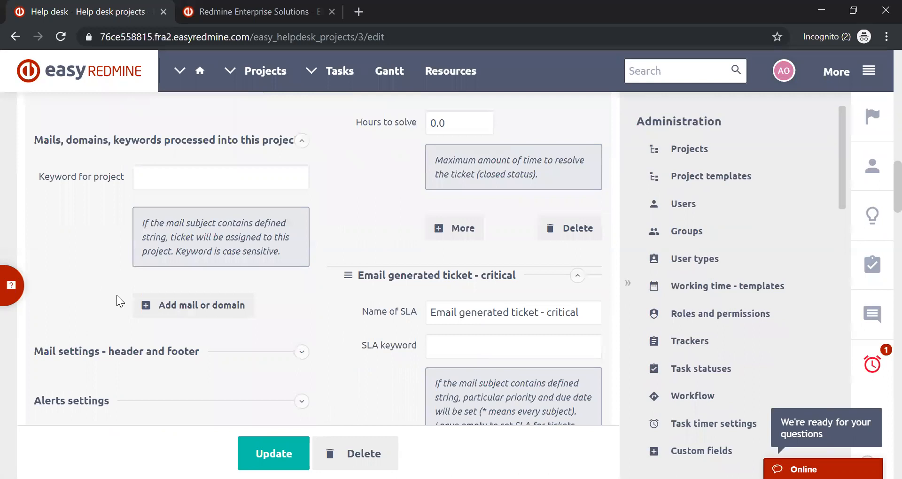
{"action": "scroll", "coordinate": [116, 295], "scroll_direction": "down", "scroll_amount": 5}
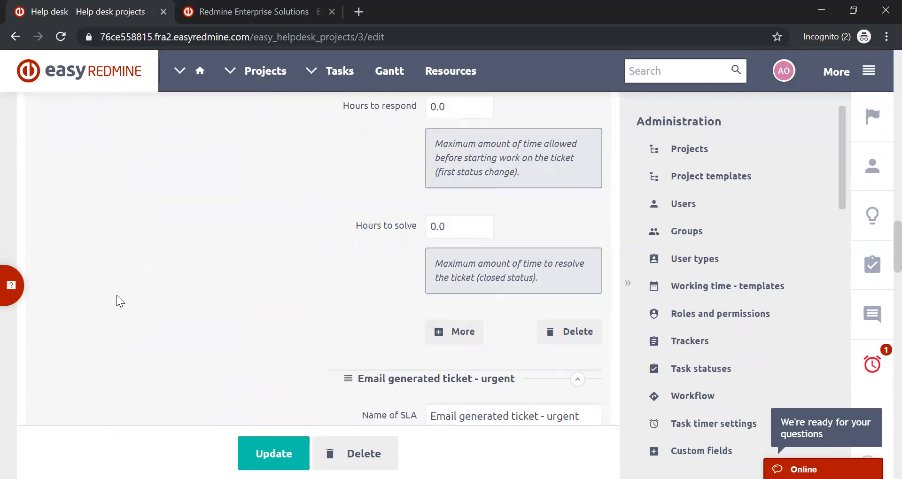
{"action": "scroll", "coordinate": [116, 295], "scroll_direction": "up", "scroll_amount": 8}
{"action": "scroll", "coordinate": [116, 295], "scroll_direction": "up", "scroll_amount": 6}
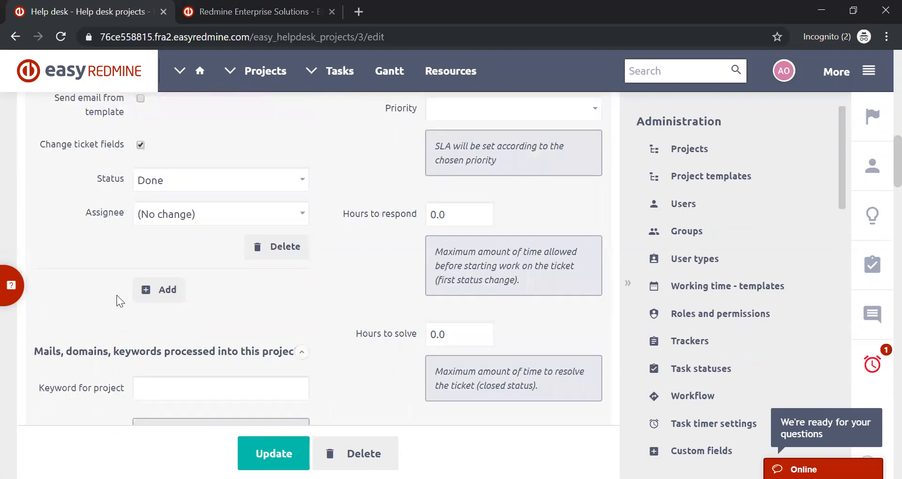
- Review the Help desk project's keyword and mail or domain section, then its default mailbox setting
{"action": "scroll", "coordinate": [112, 232], "scroll_direction": "down", "scroll_amount": 3}
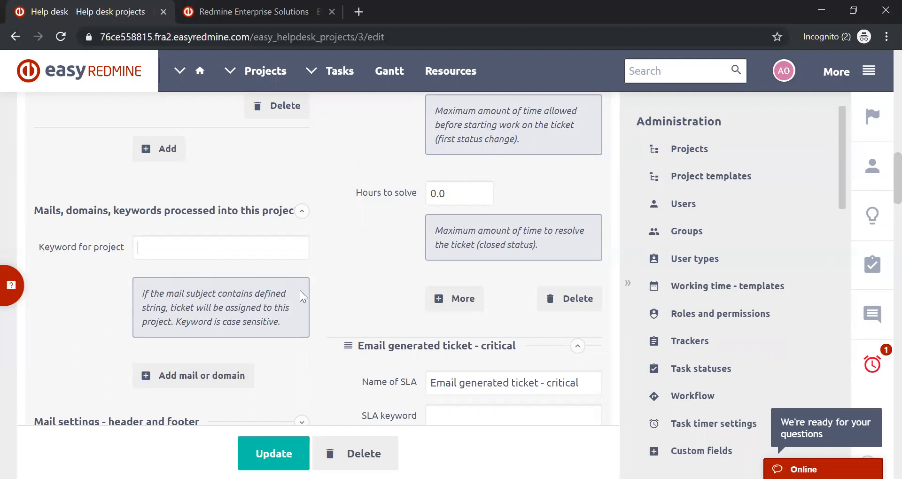
{"action": "scroll", "coordinate": [315, 283], "scroll_direction": "down", "scroll_amount": 2}
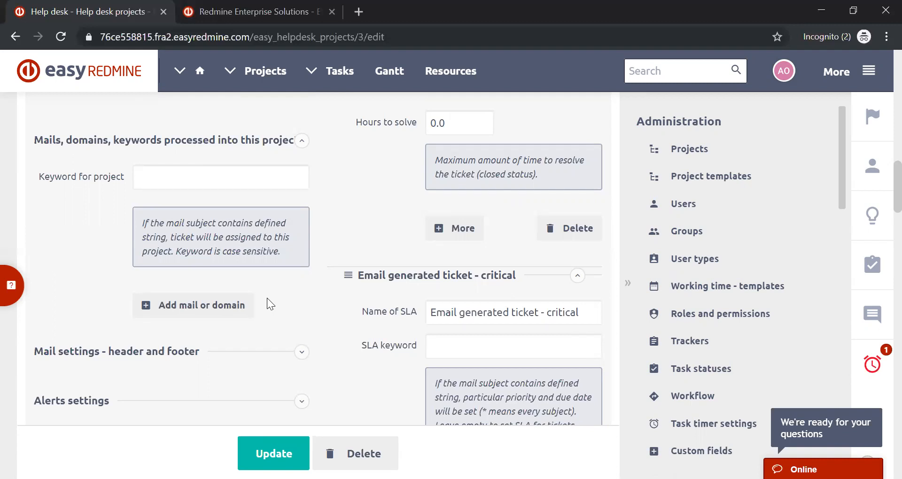
{"action": "scroll", "coordinate": [266, 298], "scroll_direction": "up", "scroll_amount": 10}
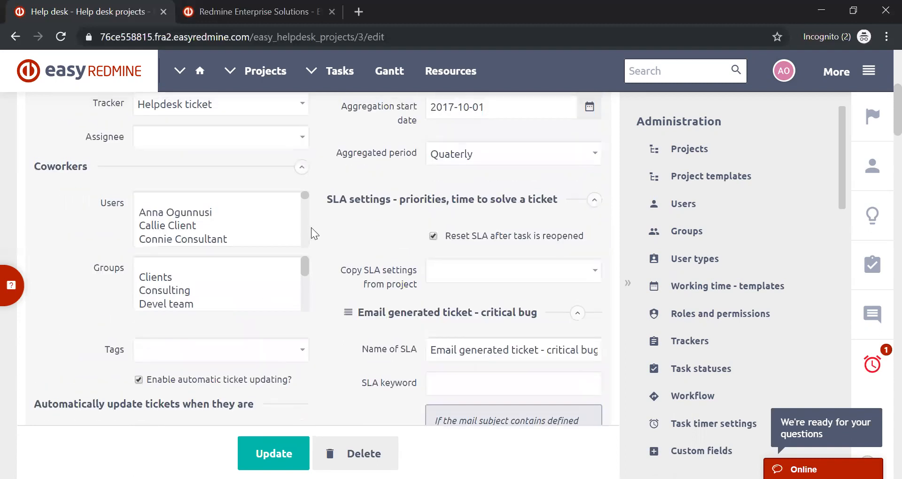
{"action": "scroll", "coordinate": [244, 280], "scroll_direction": "up", "scroll_amount": 6}
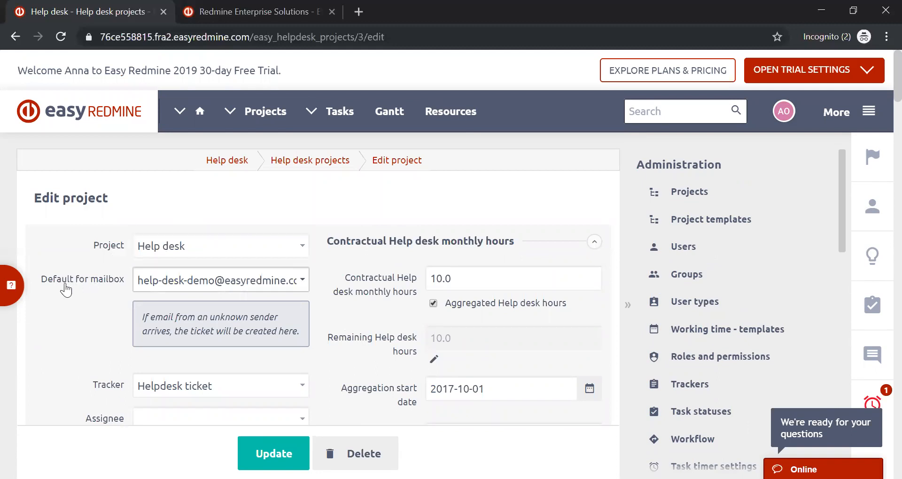
- Return to the Help desk projects list and reopen the Help desk project for editing
{"action": "left_click", "coordinate": [16, 37]}
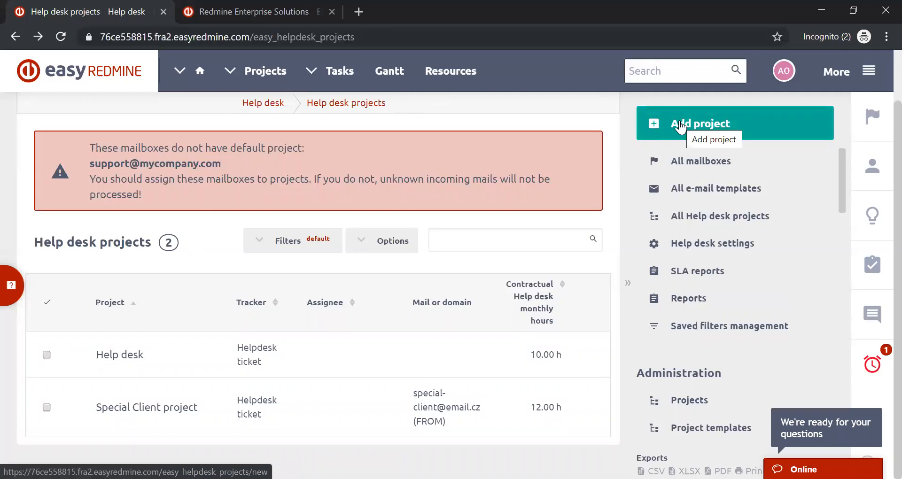
{"action": "mouse_move", "coordinate": [579, 370]}
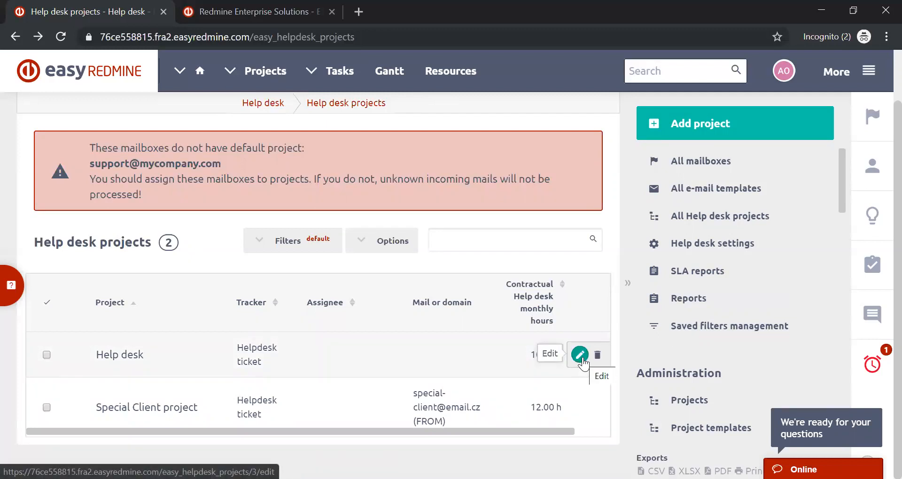
{"action": "left_click", "coordinate": [581, 357]}
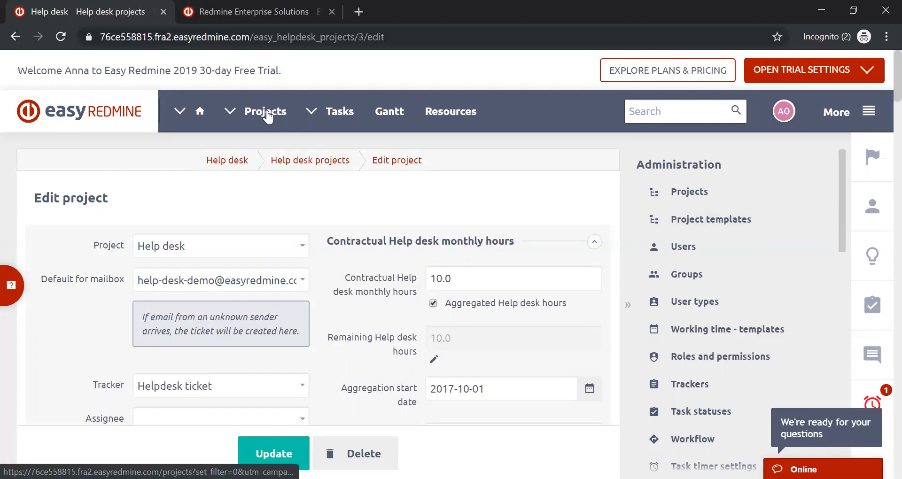
- Open the application's home page in a separate browser tab and switch to it
{"action": "right_click", "coordinate": [95, 109]}
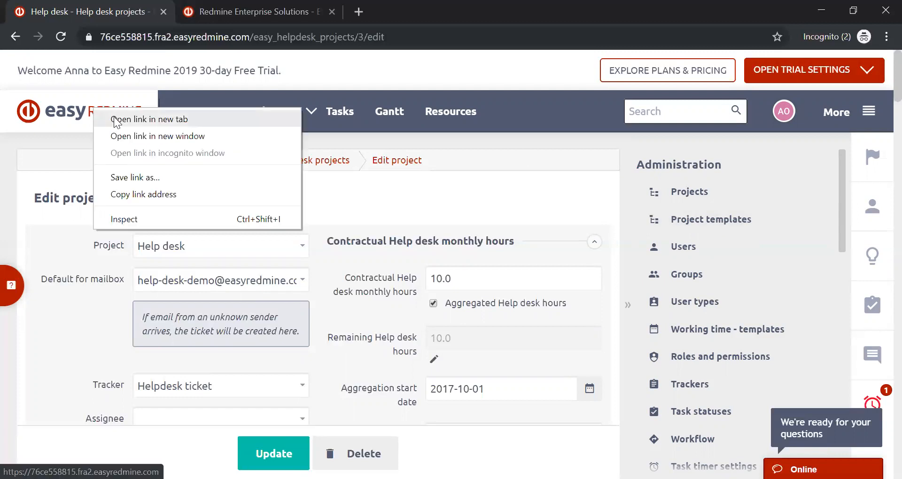
{"action": "left_click", "coordinate": [116, 120]}
{"action": "left_click", "coordinate": [233, 11]}
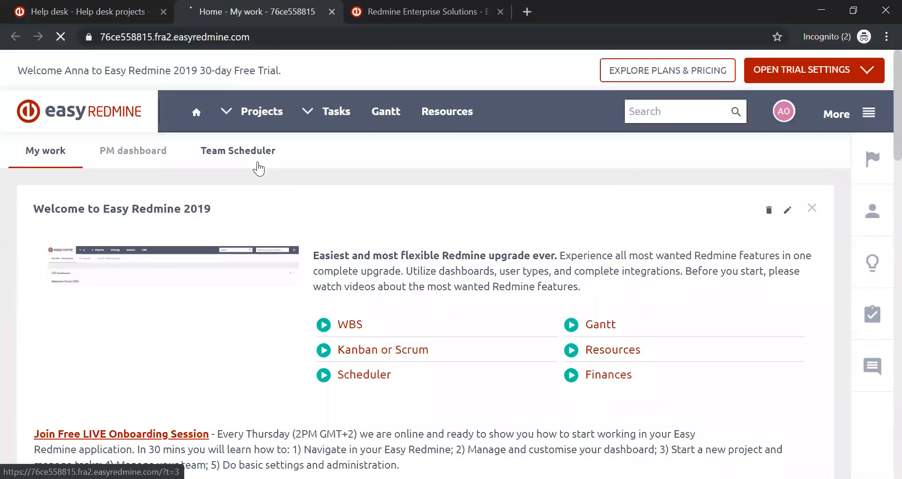
{"action": "left_click", "coordinate": [63, 8]}
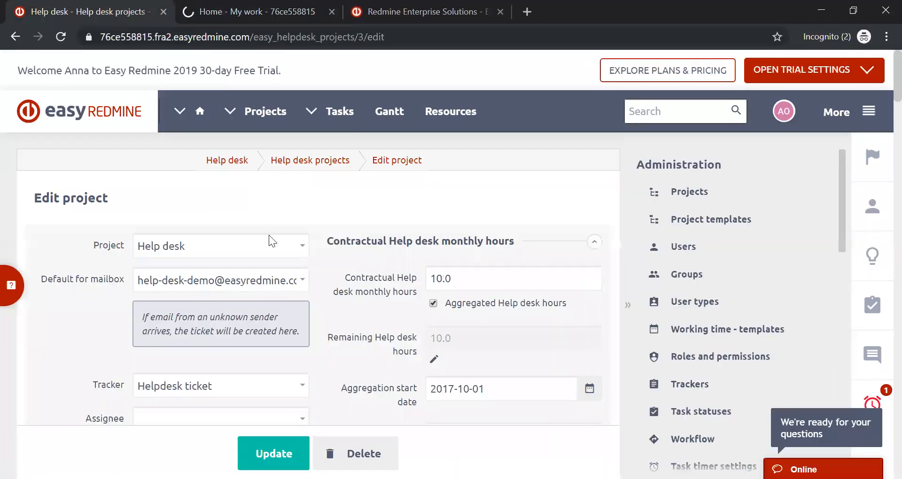
{"action": "left_click", "coordinate": [265, 6]}
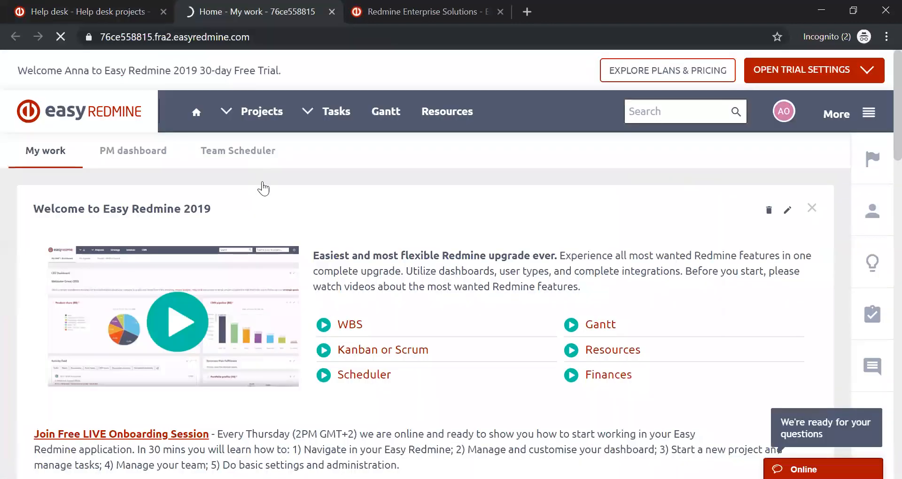
{"action": "left_click", "coordinate": [558, 174]}
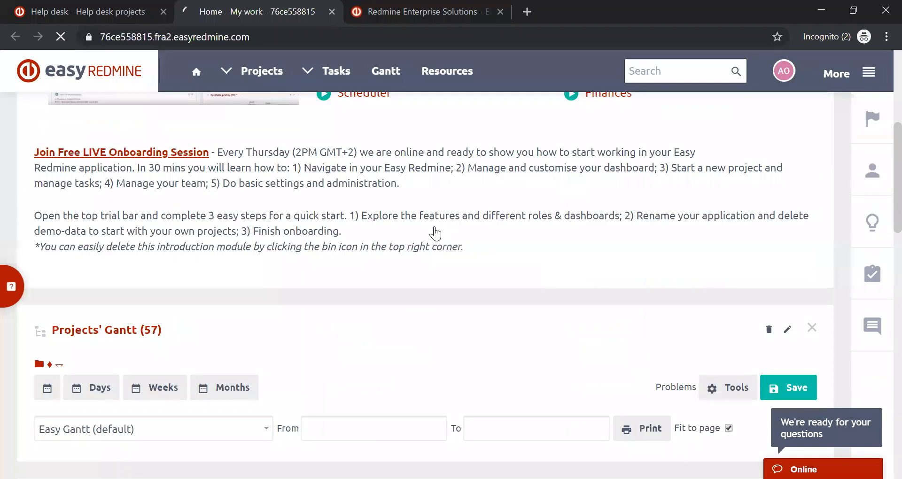
- Look for the Help desk project in the Projects' Gantt under Sample project, Default Project, PM techniques examples and the resource management demonstration projects
{"action": "scroll", "coordinate": [435, 231], "scroll_direction": "down", "scroll_amount": 10}
{"action": "scroll", "coordinate": [435, 232], "scroll_direction": "down", "scroll_amount": 1}
{"action": "scroll", "coordinate": [435, 232], "scroll_direction": "down", "scroll_amount": 5}
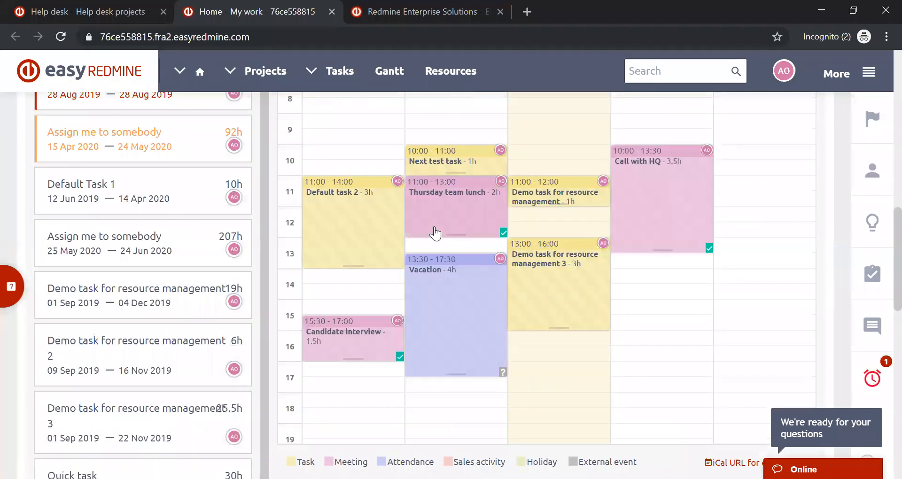
{"action": "scroll", "coordinate": [435, 234], "scroll_direction": "up", "scroll_amount": 8}
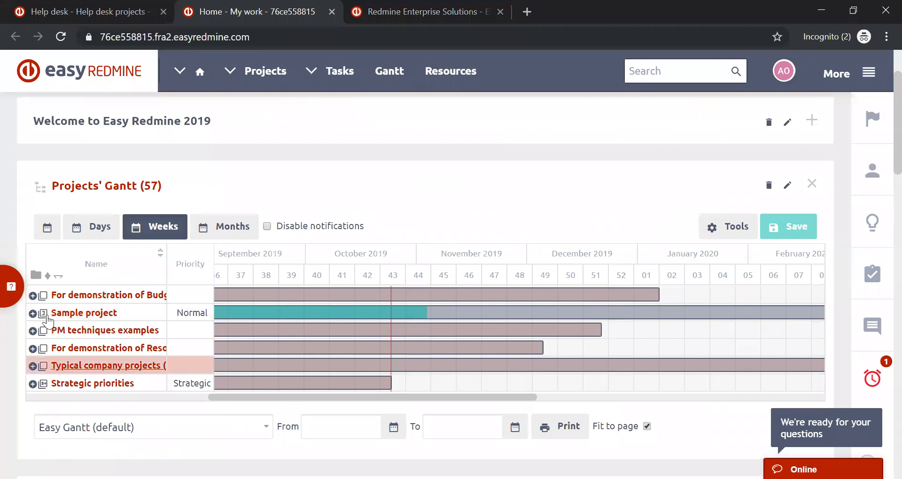
{"action": "left_click", "coordinate": [32, 313]}
{"action": "scroll", "coordinate": [48, 311], "scroll_direction": "down", "scroll_amount": 1}
{"action": "scroll", "coordinate": [48, 301], "scroll_direction": "down", "scroll_amount": 2}
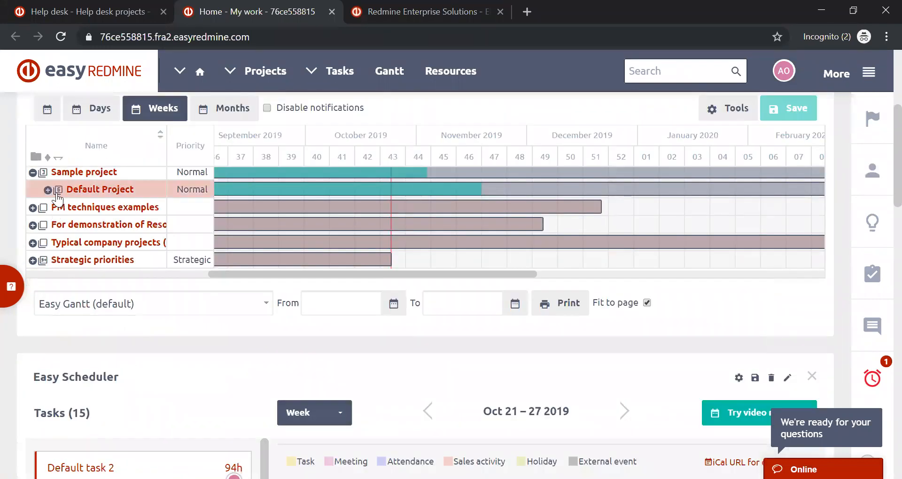
{"action": "left_click", "coordinate": [48, 189]}
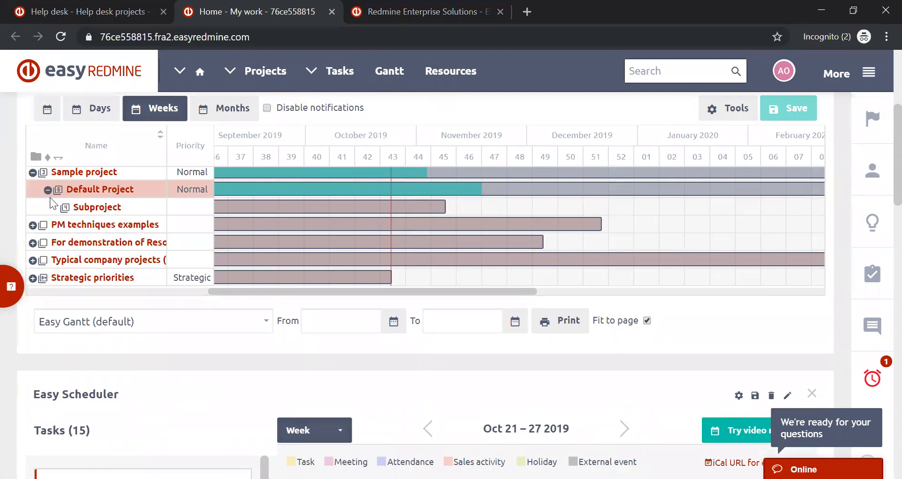
{"action": "left_click", "coordinate": [33, 225]}
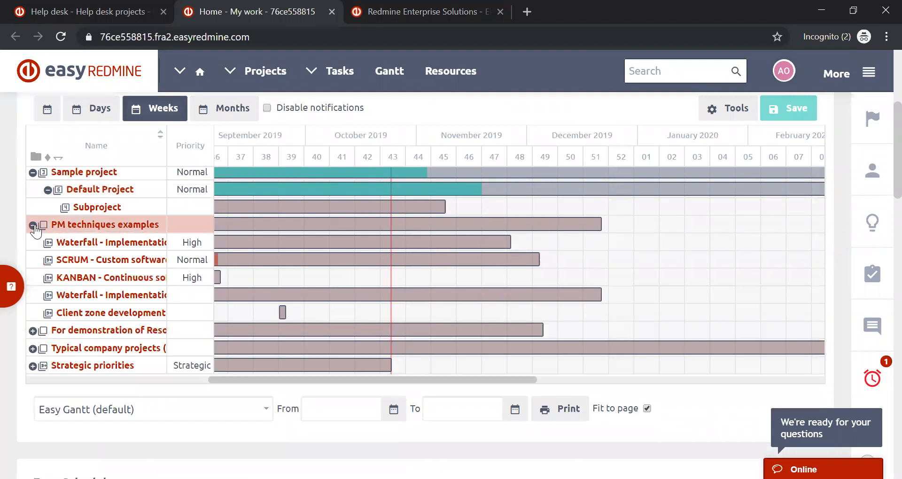
{"action": "left_click", "coordinate": [33, 331]}
{"action": "scroll", "coordinate": [31, 358], "scroll_direction": "down", "scroll_amount": 3}
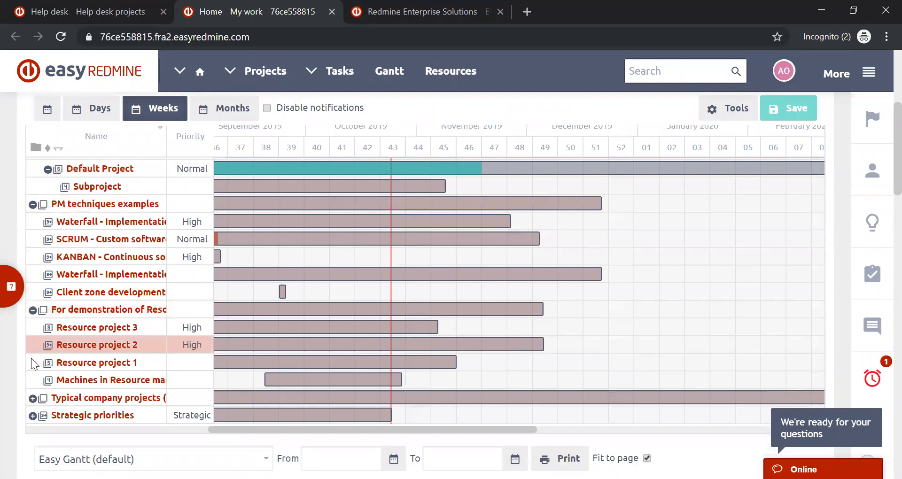
- Expand Typical company projects, Product development and Strategic priorities in the Projects' Gantt to look for the Help desk project
{"action": "left_click", "coordinate": [41, 281]}
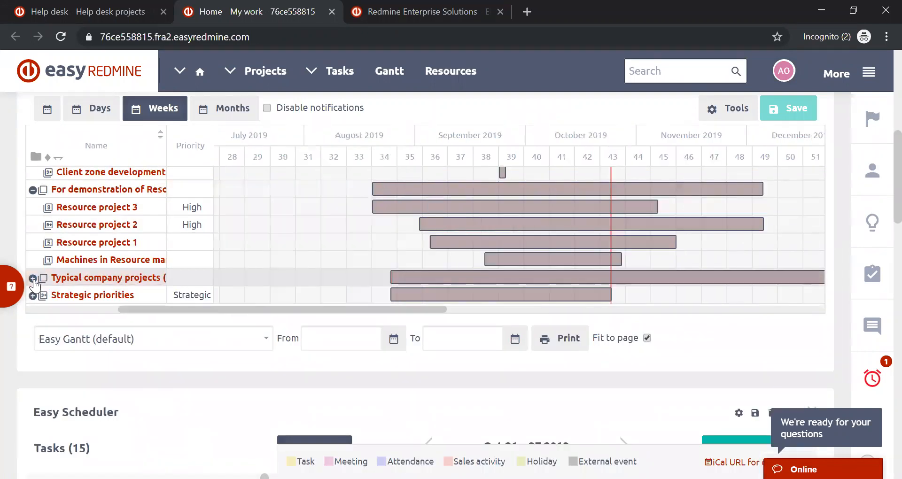
{"action": "left_click", "coordinate": [33, 279]}
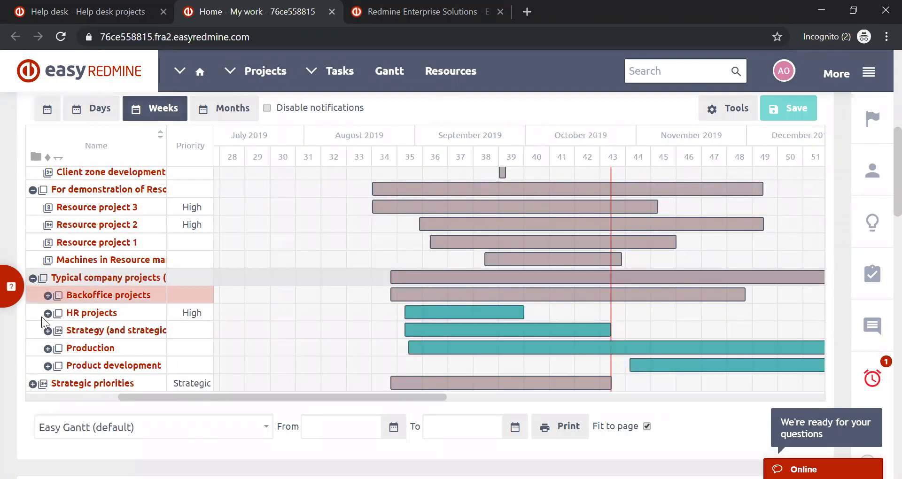
{"action": "left_click", "coordinate": [48, 366]}
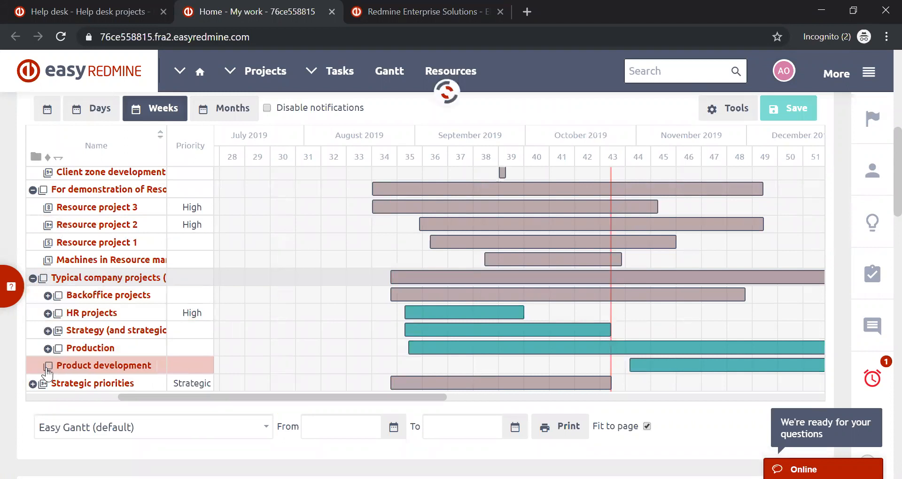
{"action": "scroll", "coordinate": [45, 362], "scroll_direction": "down", "scroll_amount": 2}
{"action": "scroll", "coordinate": [45, 358], "scroll_direction": "down", "scroll_amount": 1}
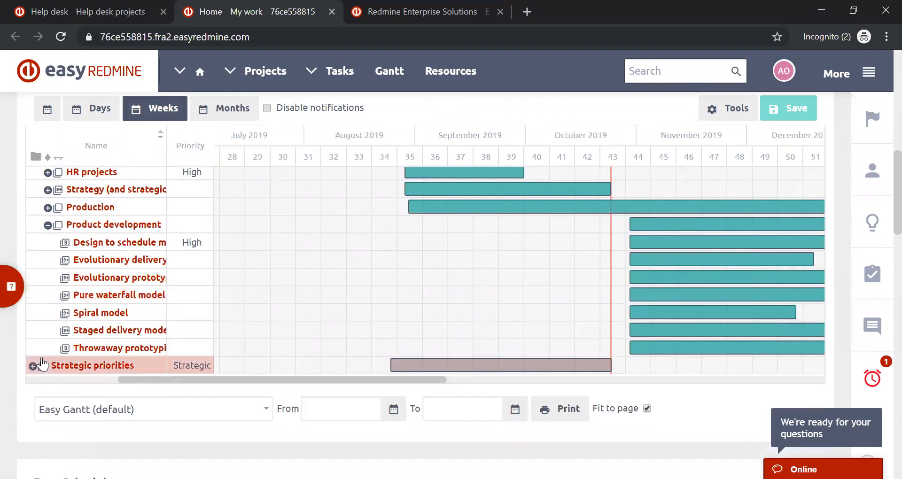
{"action": "left_click", "coordinate": [33, 366]}
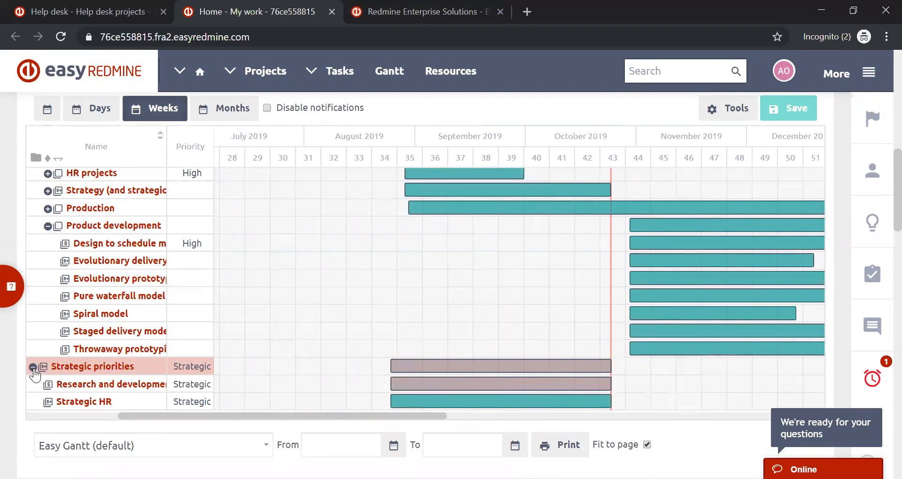
- Expand the Backoffice projects, Production and Strategy branches in the Projects' Gantt and look through their subprojects
{"action": "scroll", "coordinate": [34, 368], "scroll_direction": "up", "scroll_amount": 3}
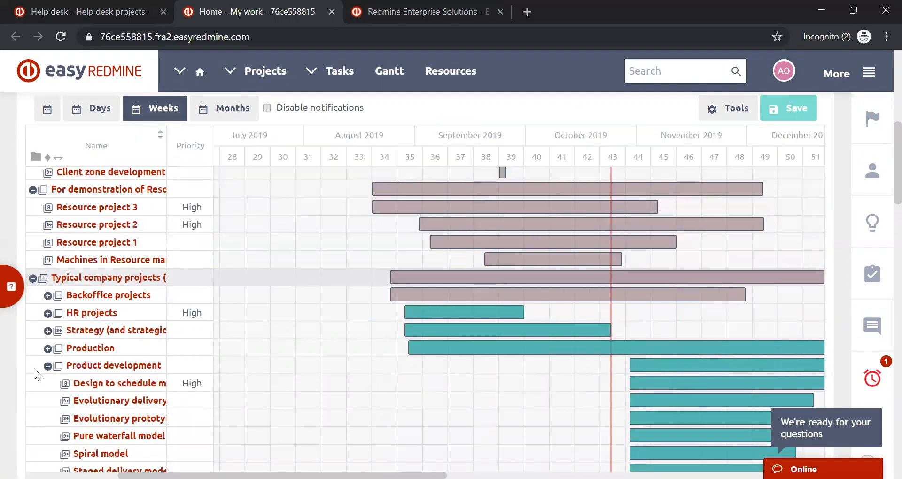
{"action": "left_click", "coordinate": [48, 296]}
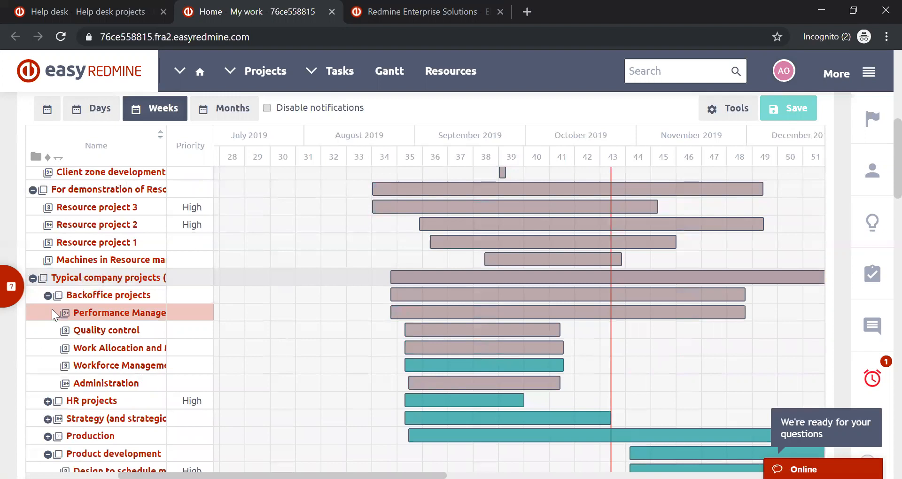
{"action": "scroll", "coordinate": [51, 310], "scroll_direction": "down", "scroll_amount": 3}
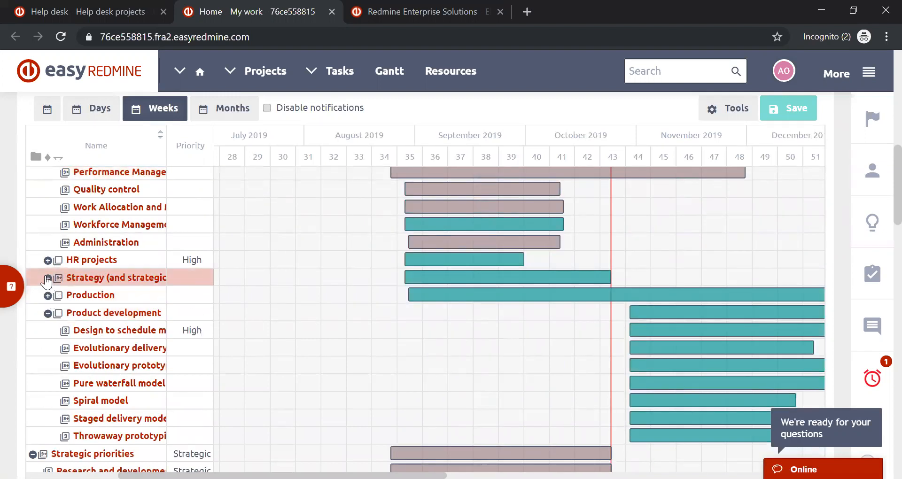
{"action": "left_click", "coordinate": [47, 296]}
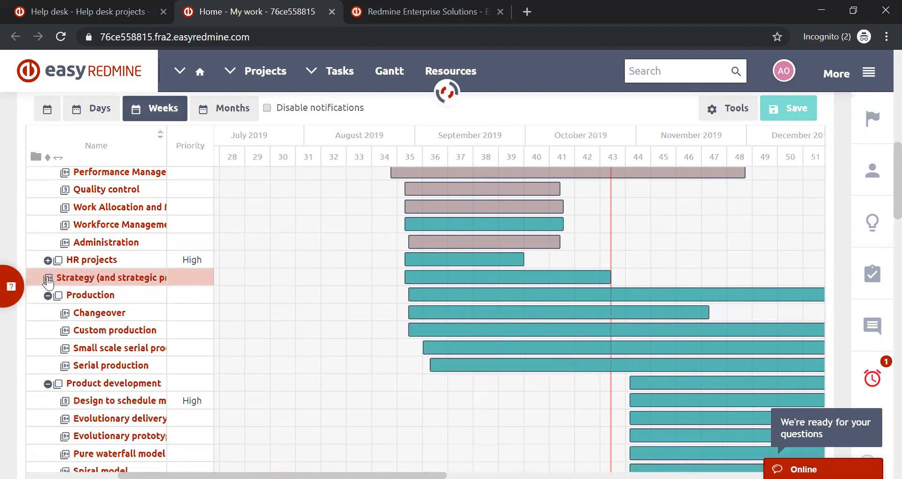
{"action": "left_click", "coordinate": [47, 278]}
{"action": "scroll", "coordinate": [93, 367], "scroll_direction": "up", "scroll_amount": 2}
{"action": "scroll", "coordinate": [94, 369], "scroll_direction": "up", "scroll_amount": 10}
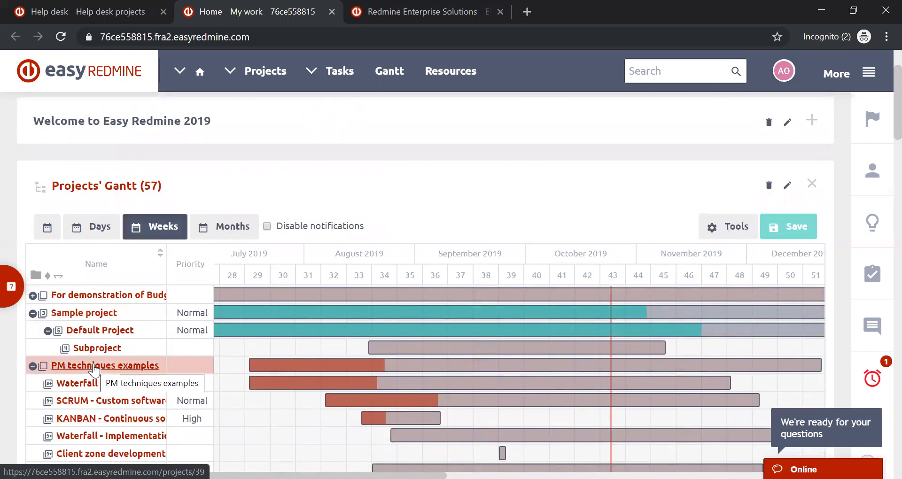
{"action": "scroll", "coordinate": [94, 369], "scroll_direction": "down", "scroll_amount": 1}
{"action": "scroll", "coordinate": [386, 316], "scroll_direction": "down", "scroll_amount": 5}
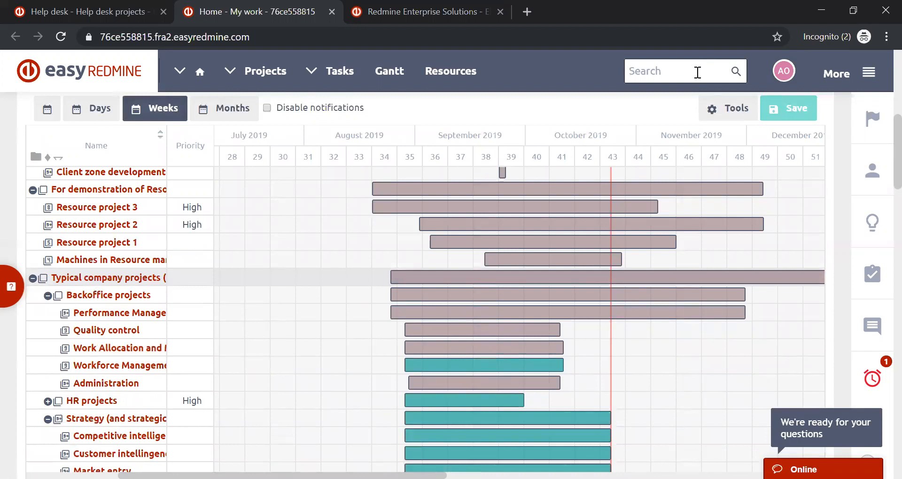
- Search for "Help Desk" with only Projects as the result type and open the Help desk project
{"action": "type", "text": "Help Desk"}
{"action": "key", "text": "Return"}
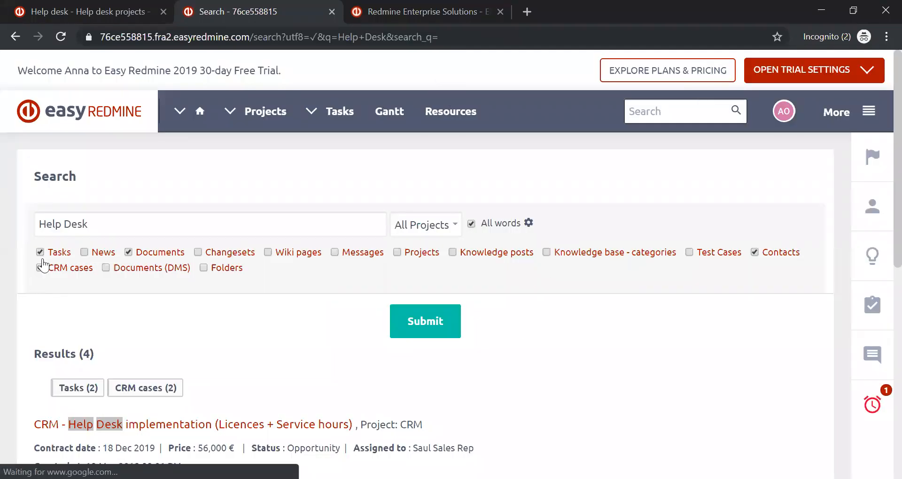
{"action": "left_click", "coordinate": [40, 253]}
{"action": "left_click", "coordinate": [40, 268]}
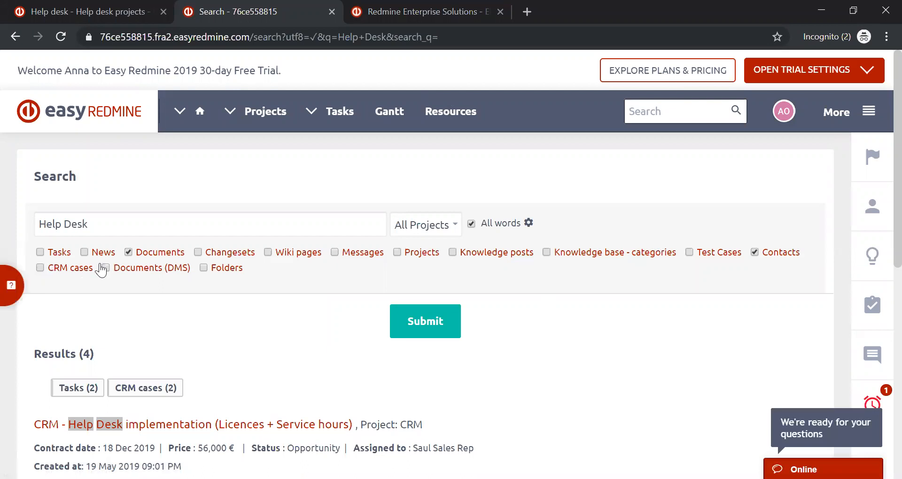
{"action": "left_click", "coordinate": [129, 253]}
{"action": "left_click", "coordinate": [397, 253]}
{"action": "left_click", "coordinate": [755, 252]}
{"action": "left_click", "coordinate": [420, 333]}
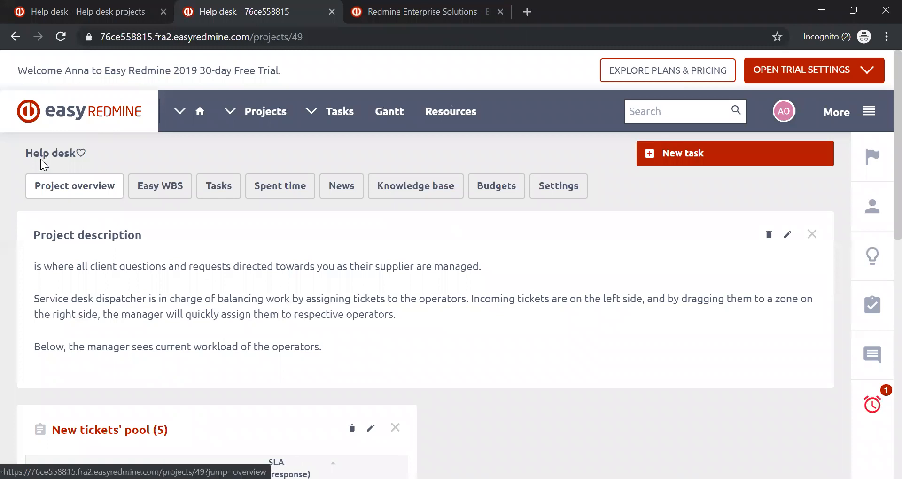
{"action": "left_click", "coordinate": [80, 6]}
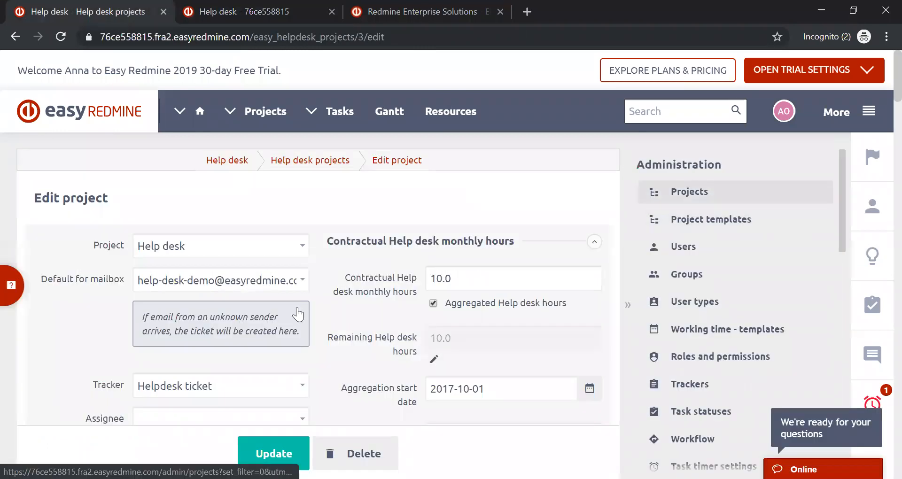
{"action": "left_click", "coordinate": [869, 111]}
{"action": "left_click", "coordinate": [869, 71]}
- Return to the Help desk project overview and open the project's settings
{"action": "left_click", "coordinate": [291, 16]}
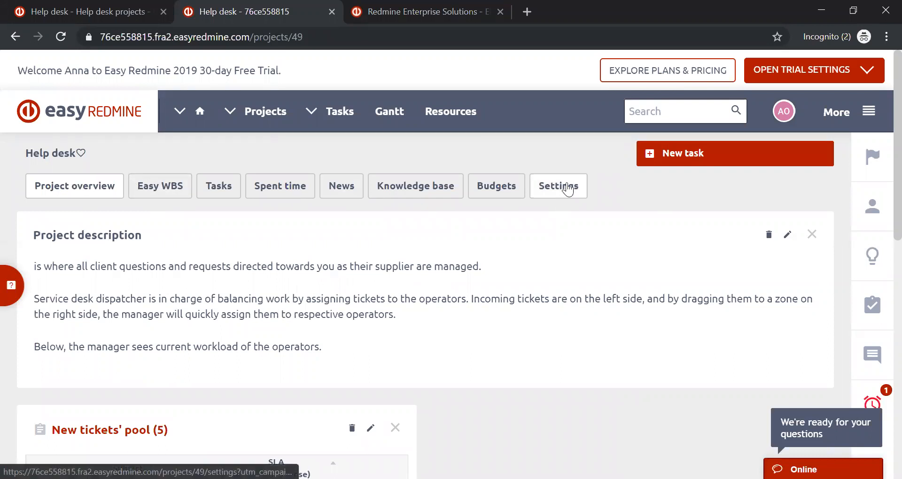
{"action": "left_click", "coordinate": [567, 189]}
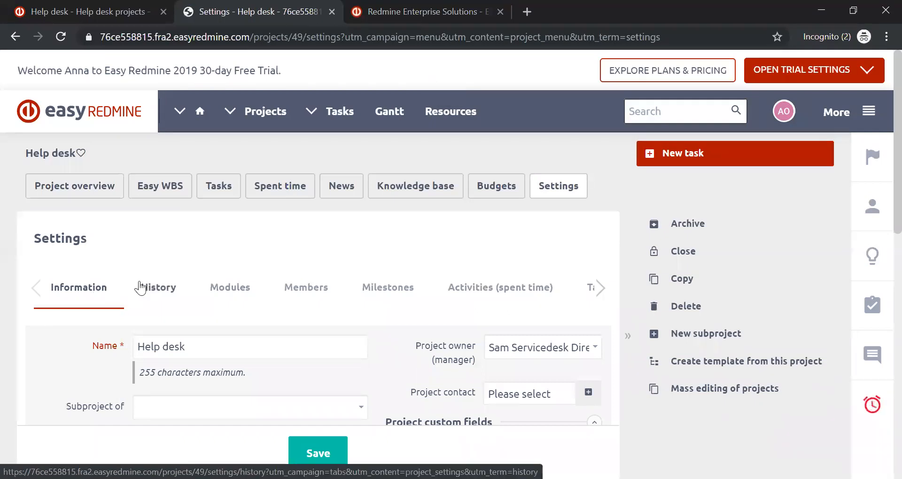
- Open the Help desk section of the Help desk project's settings
{"action": "left_click", "coordinate": [600, 289]}
{"action": "left_click", "coordinate": [600, 289]}
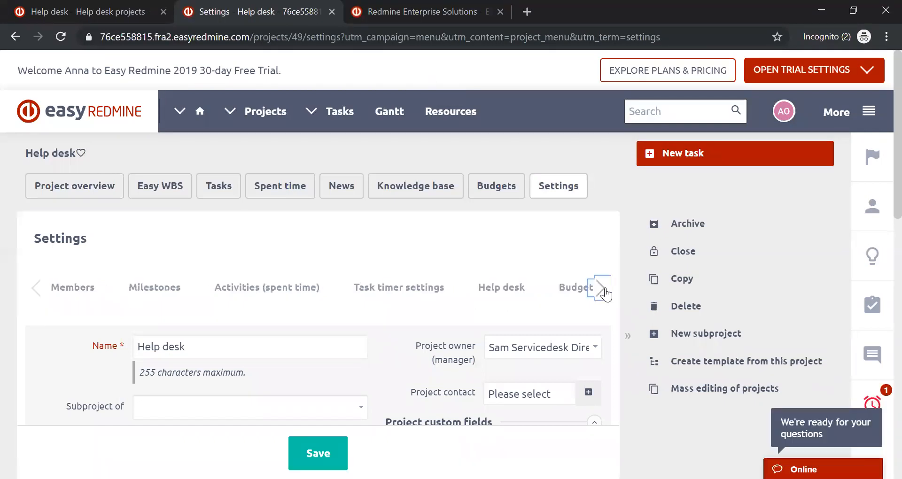
{"action": "left_click", "coordinate": [601, 290]}
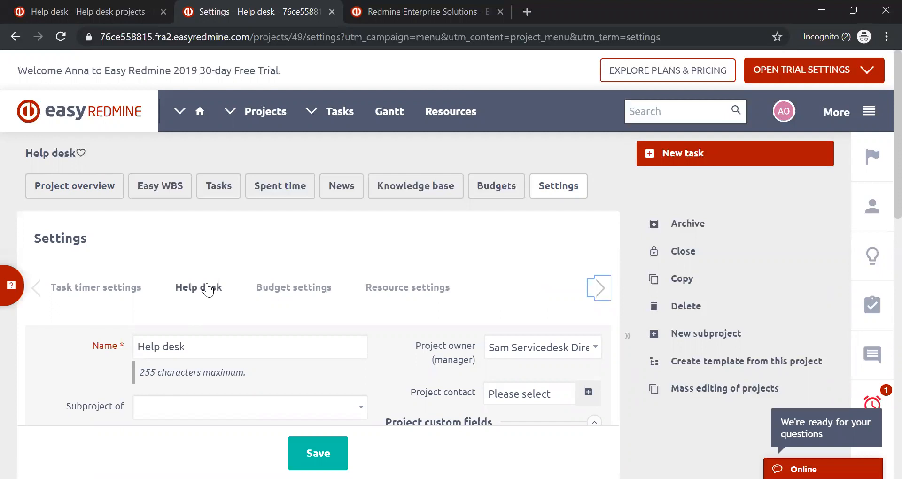
{"action": "left_click", "coordinate": [206, 289]}
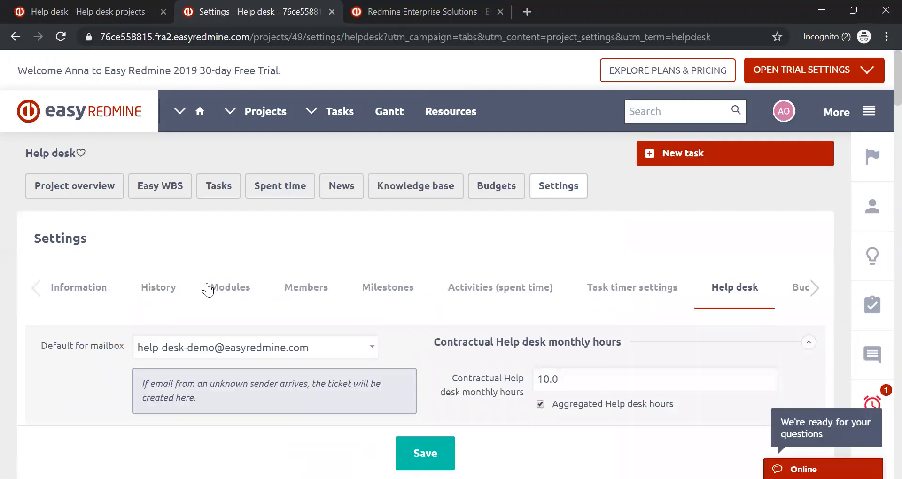
- Compare the project's Help desk settings with its Edit project form in the Help desk administration, collapsing the Administration sidebar there, and return to the project settings
{"action": "scroll", "coordinate": [385, 216], "scroll_direction": "down", "scroll_amount": 3}
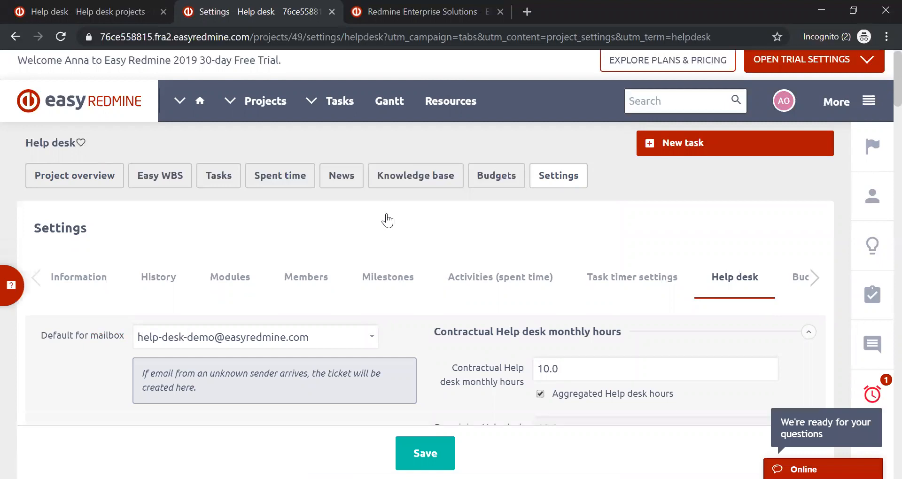
{"action": "scroll", "coordinate": [387, 214], "scroll_direction": "down", "scroll_amount": 15}
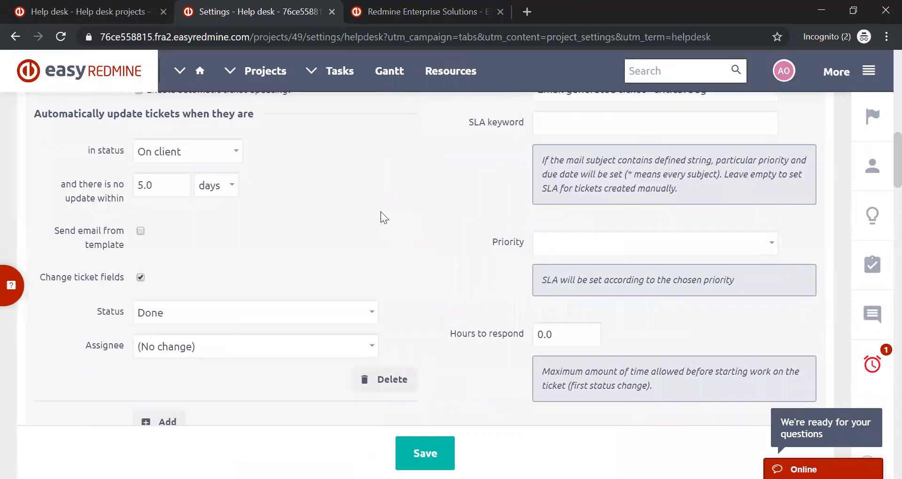
{"action": "scroll", "coordinate": [364, 213], "scroll_direction": "up", "scroll_amount": 8}
{"action": "left_click", "coordinate": [131, 6]}
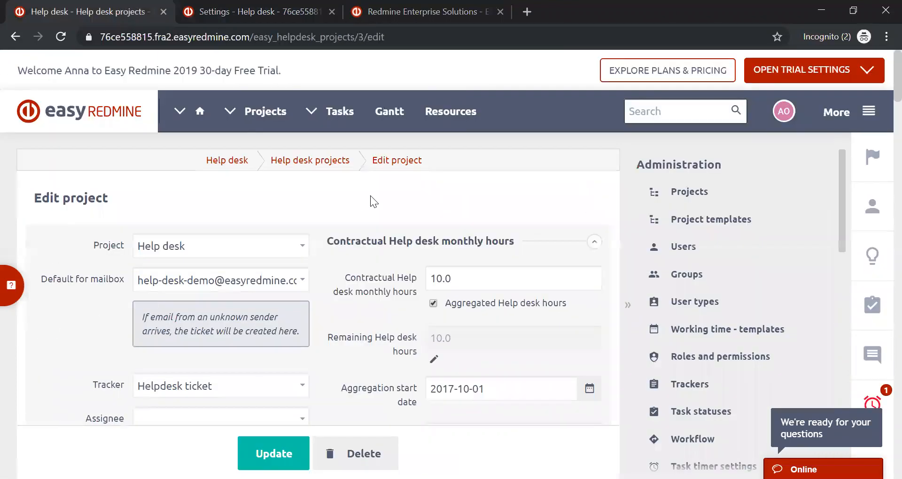
{"action": "scroll", "coordinate": [371, 196], "scroll_direction": "down", "scroll_amount": 10}
{"action": "left_click", "coordinate": [628, 284]}
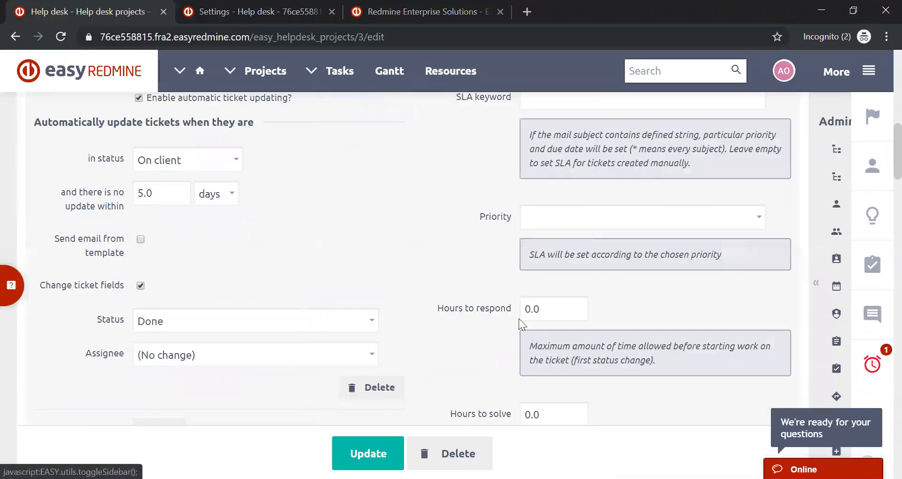
{"action": "scroll", "coordinate": [365, 308], "scroll_direction": "up", "scroll_amount": 10}
{"action": "left_click", "coordinate": [262, 9]}
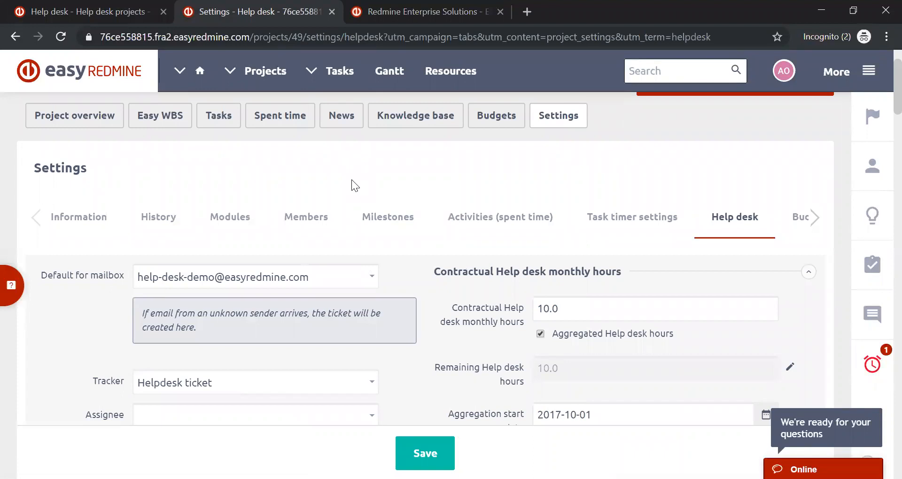
- Look through the users and groups available as Assignee for Help desk tickets without choosing one
{"action": "scroll", "coordinate": [353, 182], "scroll_direction": "down", "scroll_amount": 3}
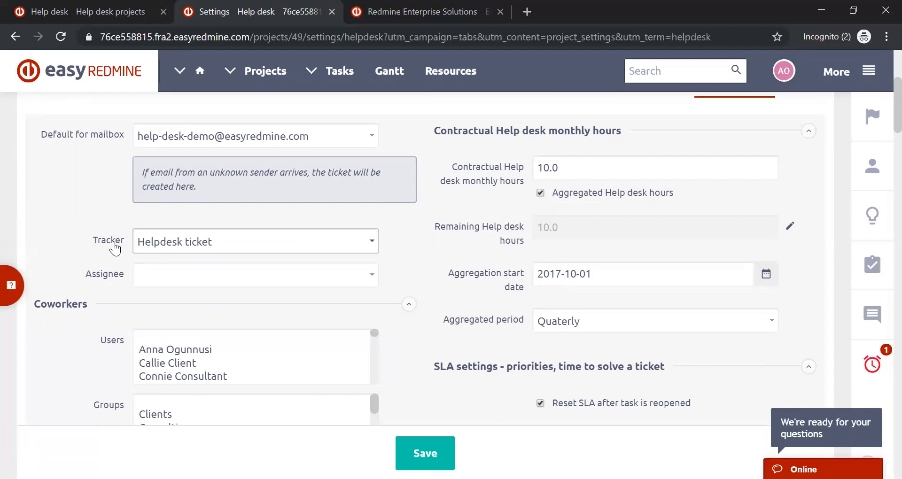
{"action": "left_click", "coordinate": [144, 284]}
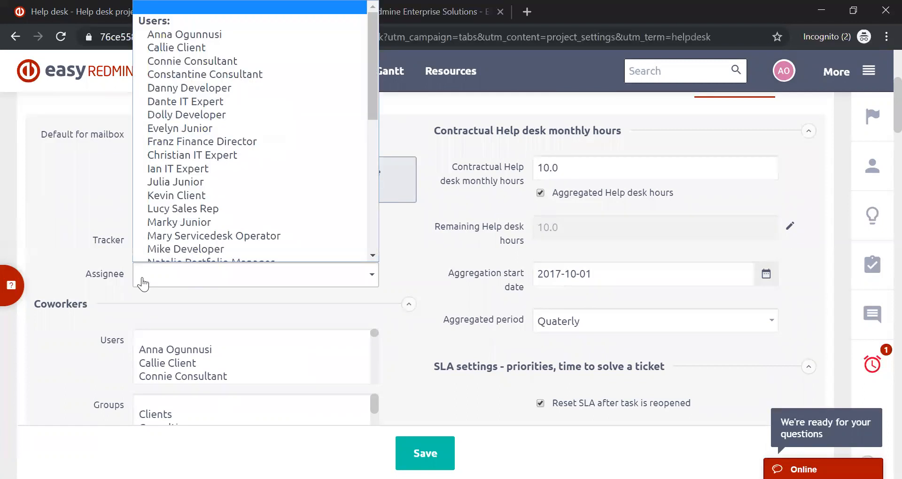
{"action": "scroll", "coordinate": [281, 135], "scroll_direction": "down", "scroll_amount": 10}
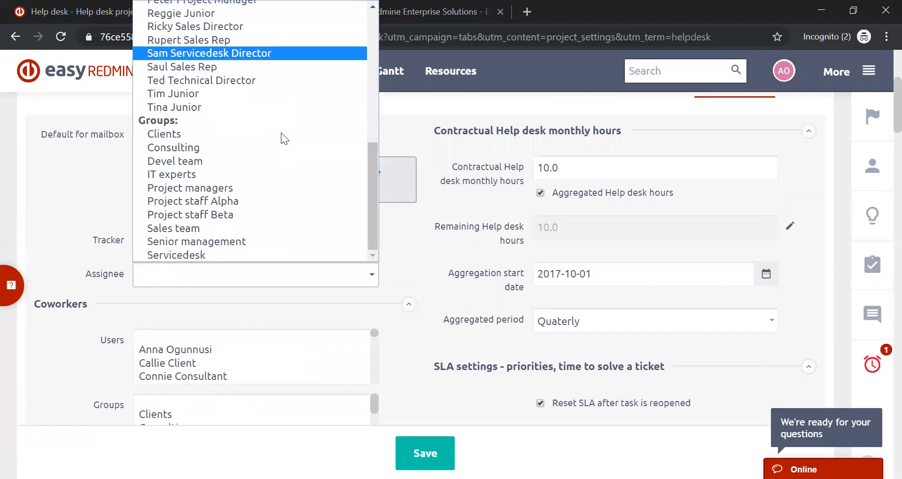
{"action": "scroll", "coordinate": [281, 132], "scroll_direction": "up", "scroll_amount": 10}
{"action": "scroll", "coordinate": [230, 86], "scroll_direction": "up", "scroll_amount": 2}
{"action": "scroll", "coordinate": [230, 63], "scroll_direction": "down", "scroll_amount": 6}
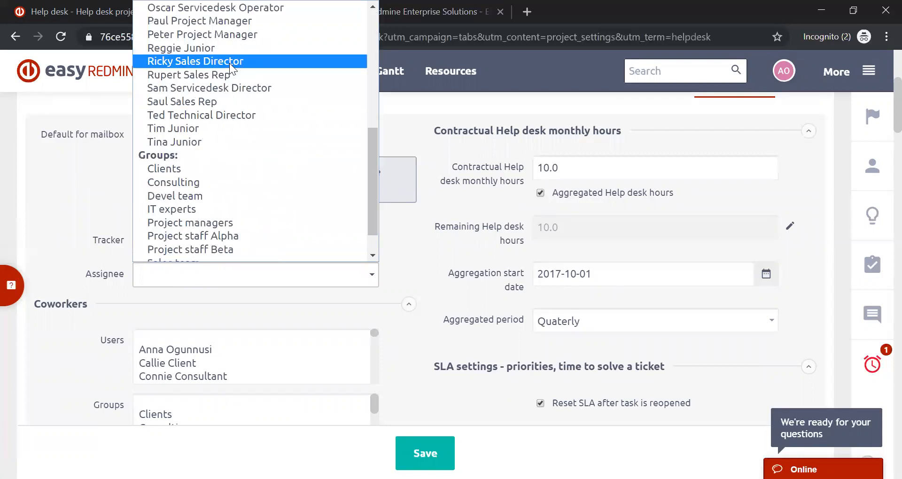
{"action": "scroll", "coordinate": [196, 207], "scroll_direction": "down", "scroll_amount": 1}
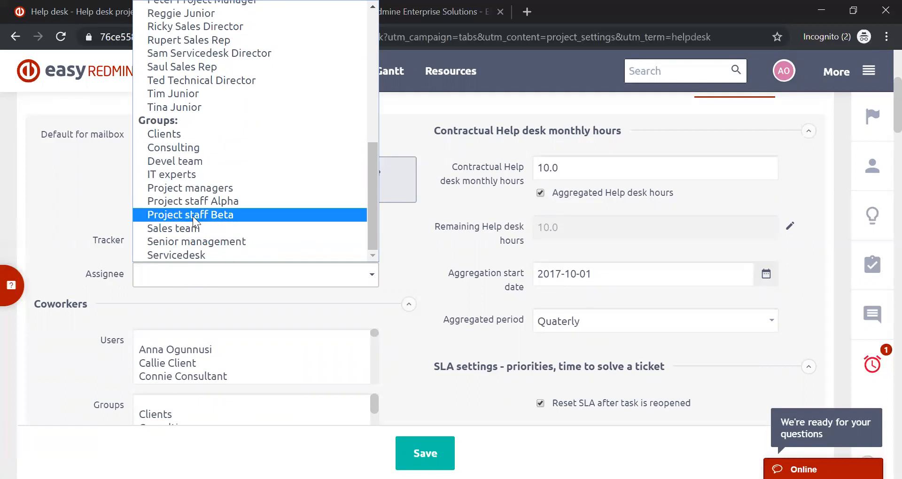
{"action": "left_click", "coordinate": [49, 210]}
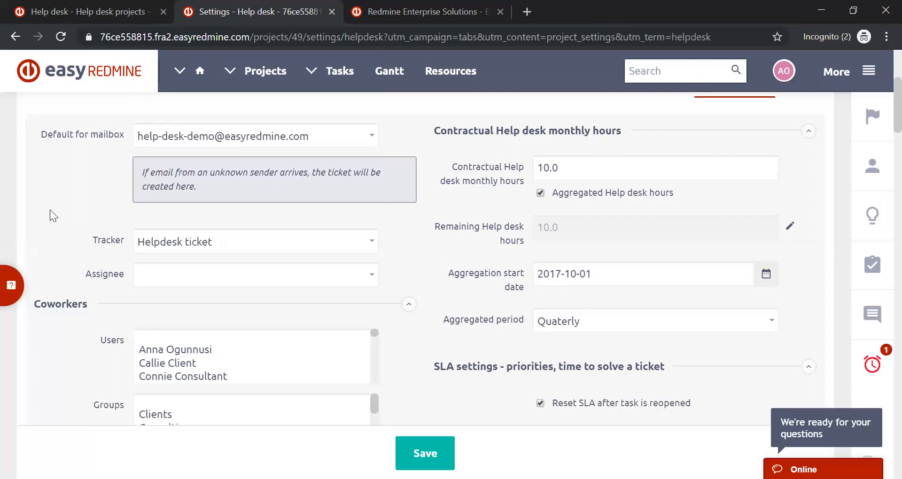
- Review the Coworkers, Tags and automatic ticket updating options in the project's Help desk settings
{"action": "scroll", "coordinate": [49, 209], "scroll_direction": "down", "scroll_amount": 3}
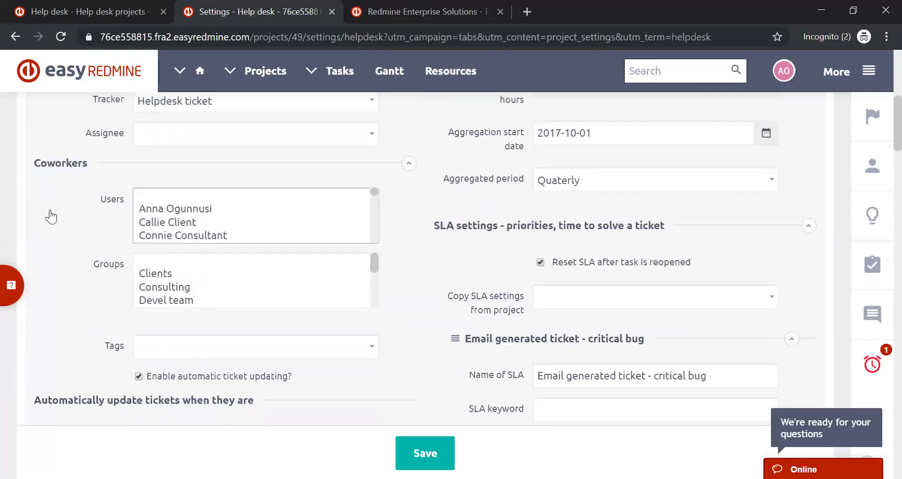
{"action": "scroll", "coordinate": [51, 216], "scroll_direction": "down", "scroll_amount": 3}
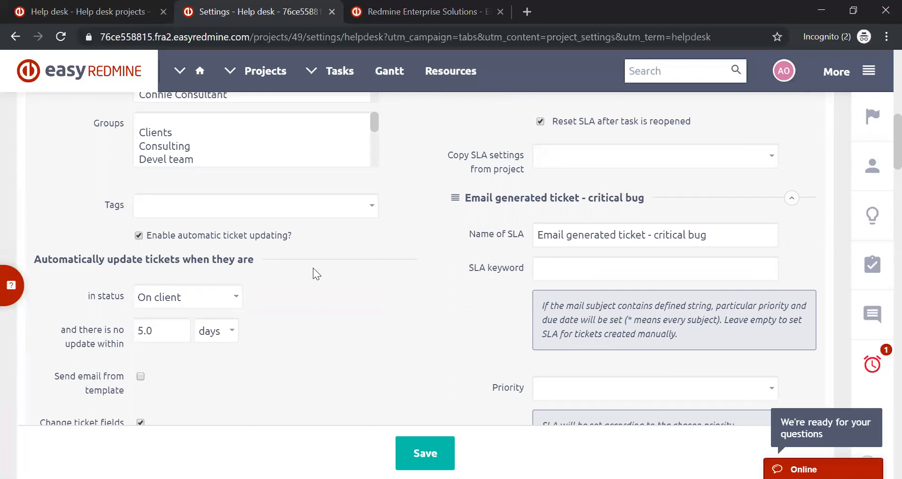
{"action": "scroll", "coordinate": [313, 269], "scroll_direction": "down", "scroll_amount": 7}
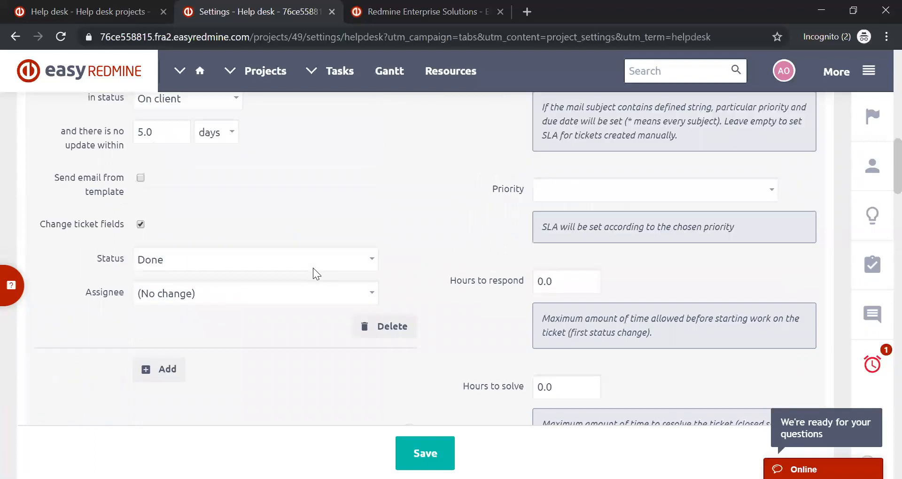
{"action": "scroll", "coordinate": [313, 268], "scroll_direction": "down", "scroll_amount": 5}
{"action": "scroll", "coordinate": [313, 268], "scroll_direction": "up", "scroll_amount": 15}
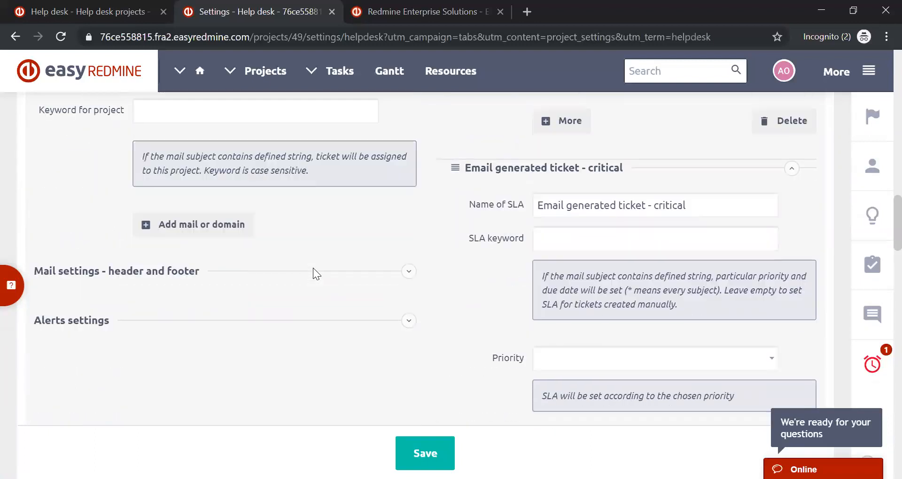
{"action": "scroll", "coordinate": [313, 274], "scroll_direction": "up", "scroll_amount": 4}
{"action": "scroll", "coordinate": [326, 263], "scroll_direction": "down", "scroll_amount": 3}
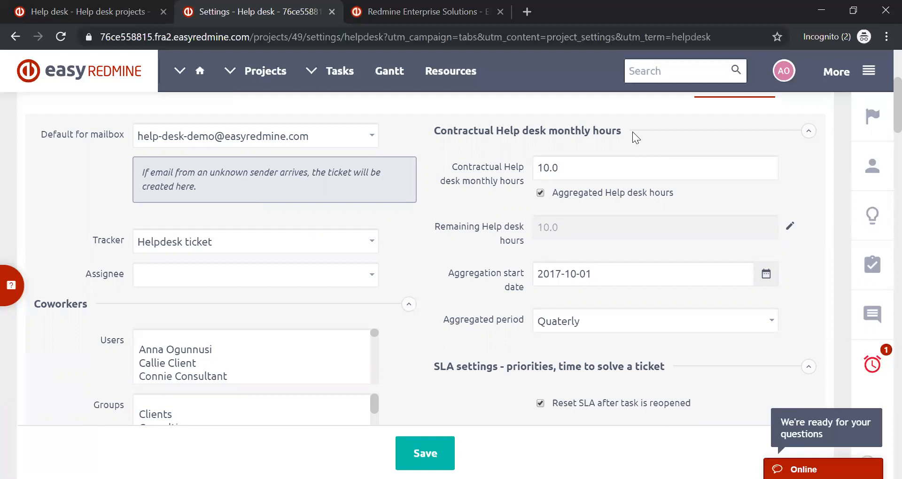
- Review the contractual Help desk monthly hours and check which projects SLA settings can be copied from, without selecting any
{"action": "left_click", "coordinate": [543, 165]}
{"action": "scroll", "coordinate": [488, 217], "scroll_direction": "down", "scroll_amount": 2}
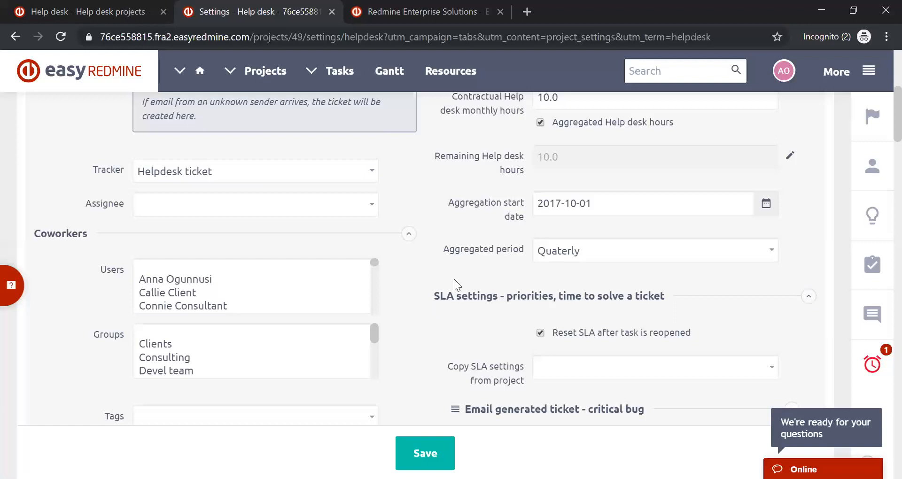
{"action": "scroll", "coordinate": [860, 235], "scroll_direction": "down", "scroll_amount": 2}
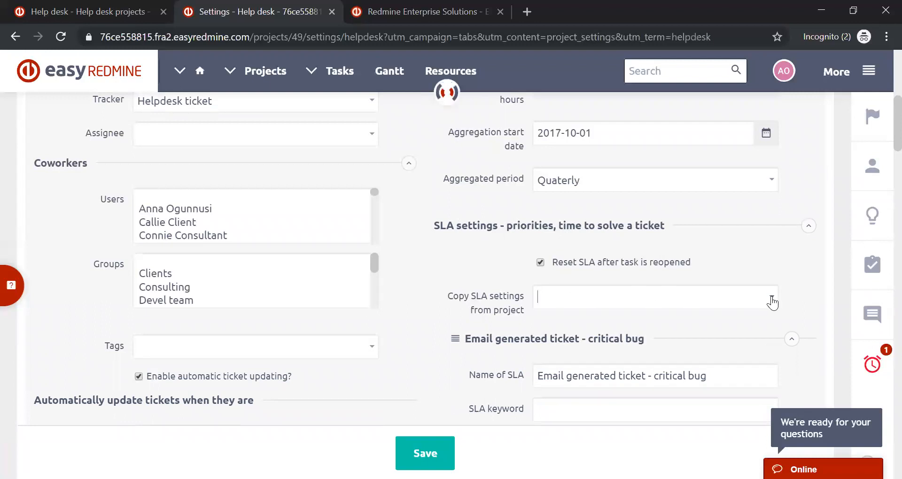
{"action": "left_click", "coordinate": [771, 299]}
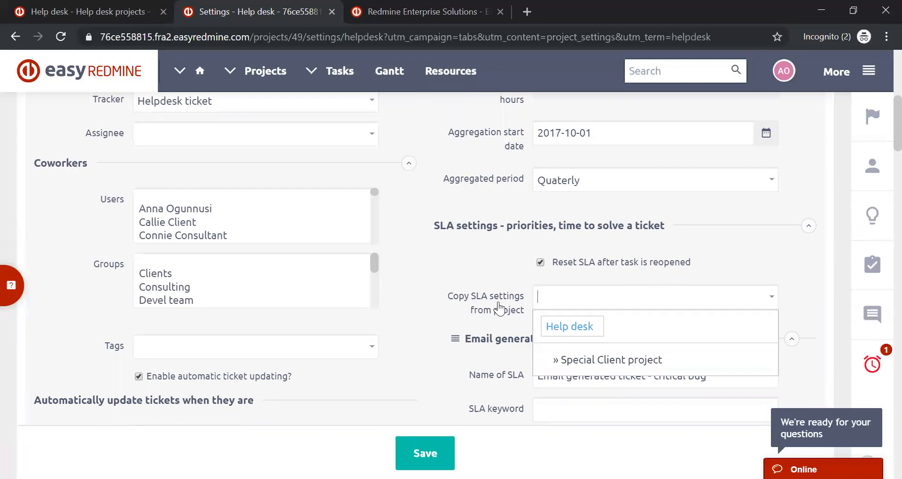
{"action": "left_click", "coordinate": [497, 265]}
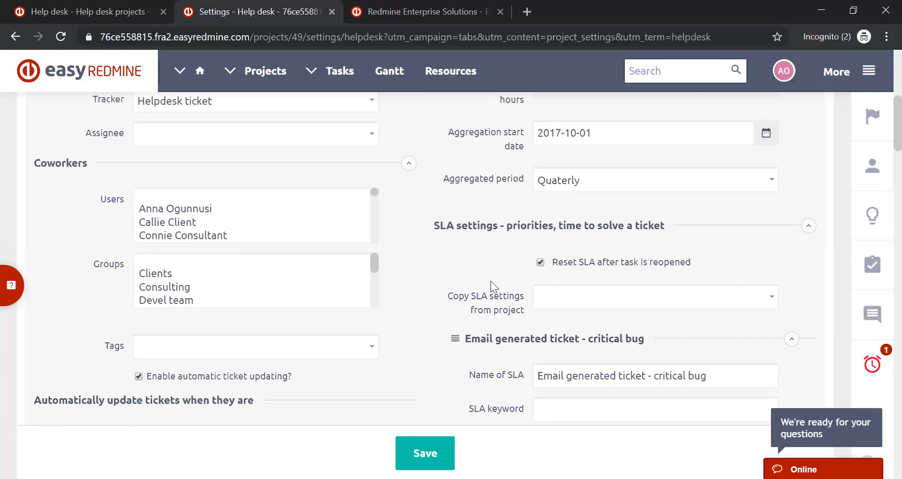
- Review the SLA definitions and expand the header and footer mail settings for the project
{"action": "scroll", "coordinate": [490, 281], "scroll_direction": "down", "scroll_amount": 2}
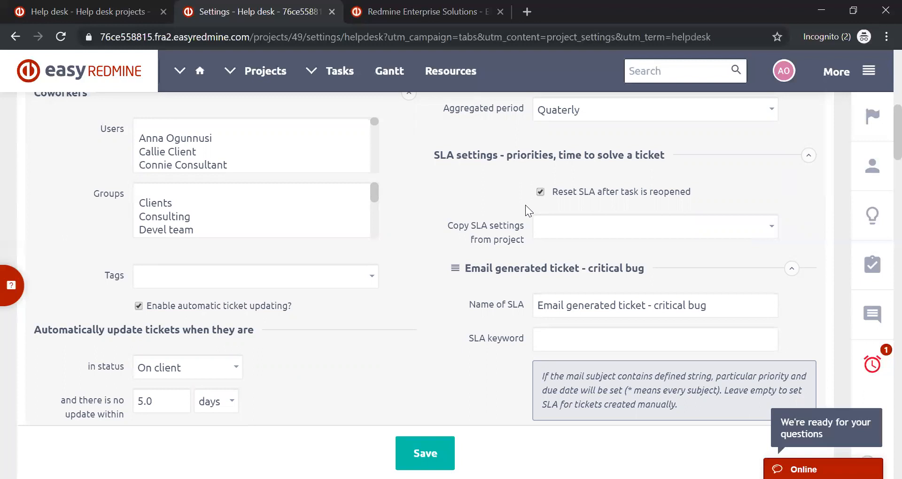
{"action": "scroll", "coordinate": [409, 220], "scroll_direction": "down", "scroll_amount": 11}
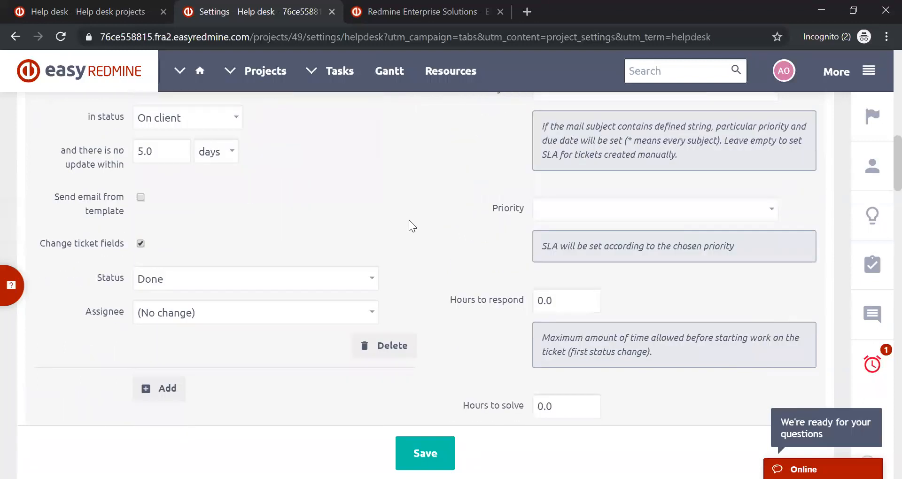
{"action": "scroll", "coordinate": [409, 220], "scroll_direction": "down", "scroll_amount": 6}
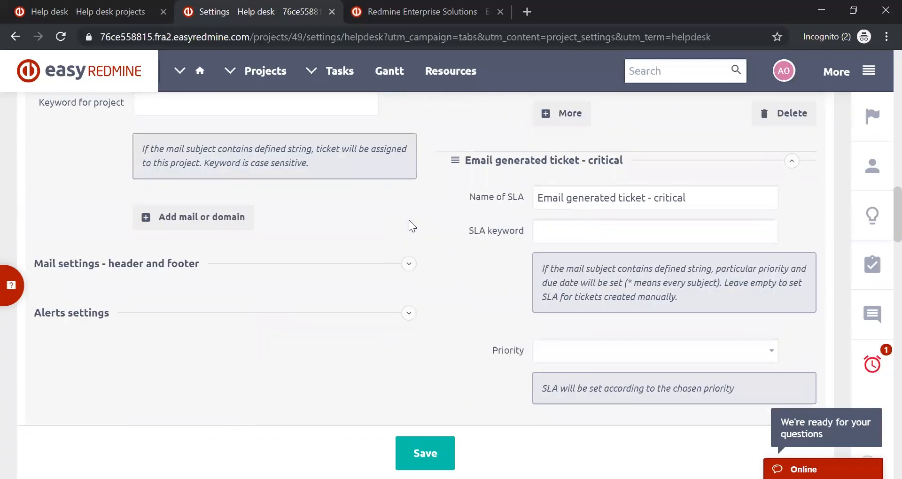
{"action": "scroll", "coordinate": [412, 226], "scroll_direction": "down", "scroll_amount": 1}
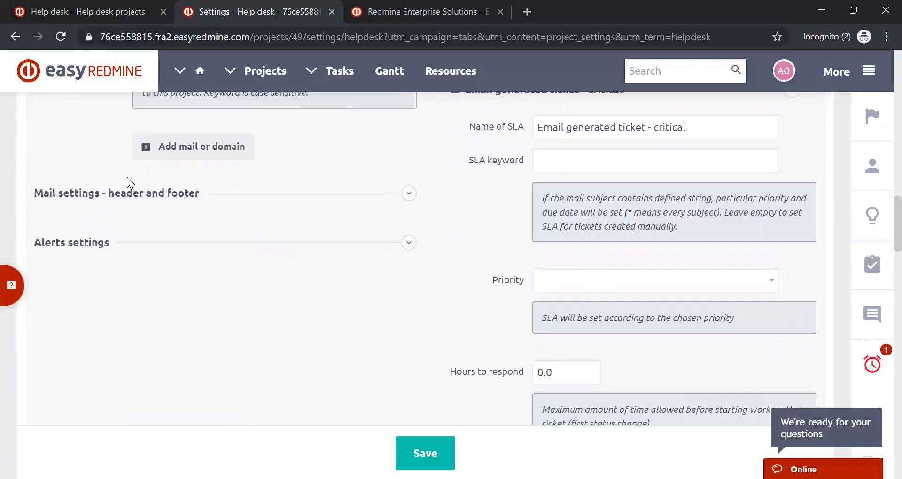
{"action": "left_click", "coordinate": [409, 193]}
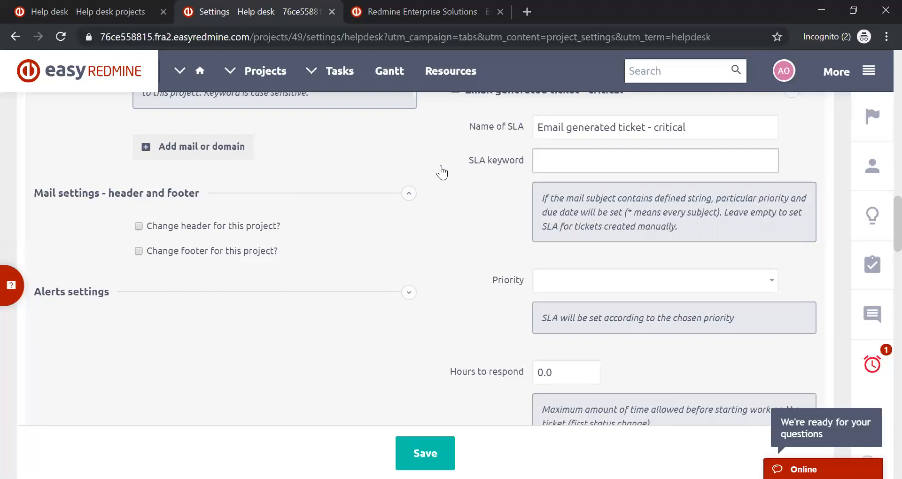
- Expand the Alerts settings and examine the support ticket monitoring options and the alerts needing a recipient
{"action": "scroll", "coordinate": [442, 172], "scroll_direction": "up", "scroll_amount": 2}
{"action": "scroll", "coordinate": [442, 173], "scroll_direction": "down", "scroll_amount": 5}
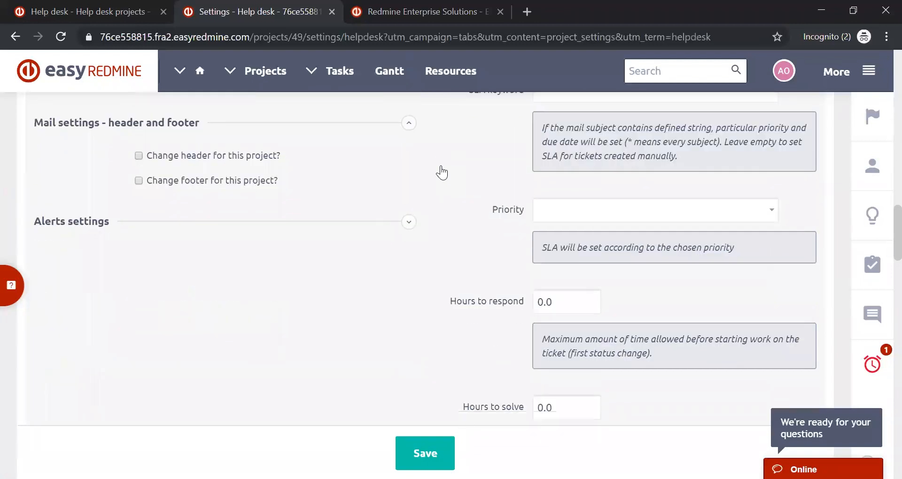
{"action": "left_click", "coordinate": [409, 151]}
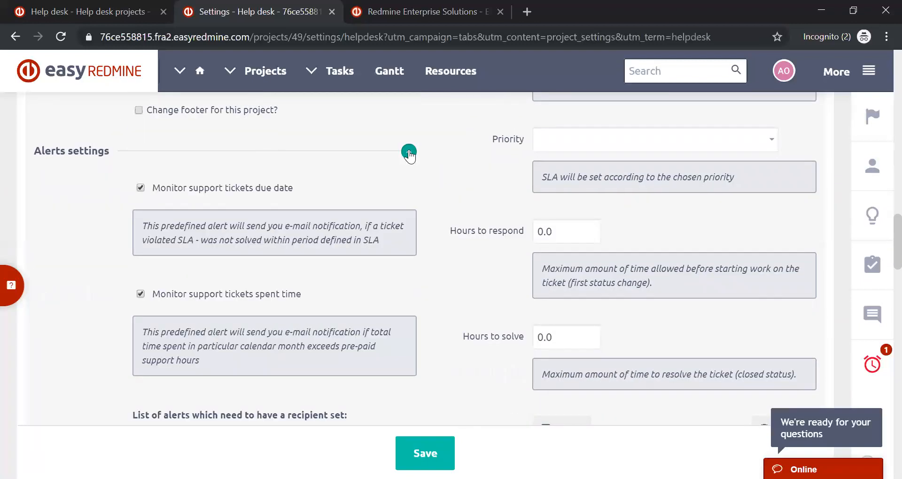
{"action": "scroll", "coordinate": [387, 167], "scroll_direction": "down", "scroll_amount": 2}
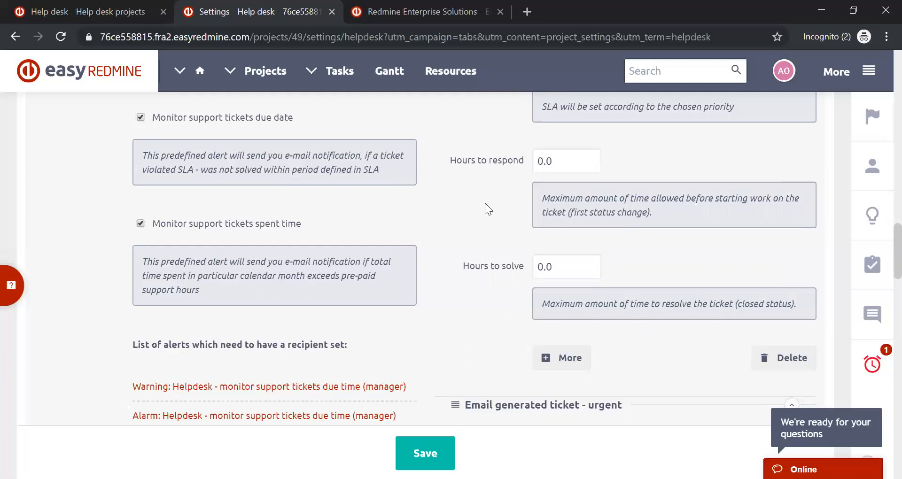
- Examine the project's Alerts settings, comparing the alerts that need a recipient with the list of configured alerts
{"action": "scroll", "coordinate": [485, 207], "scroll_direction": "down", "scroll_amount": 6}
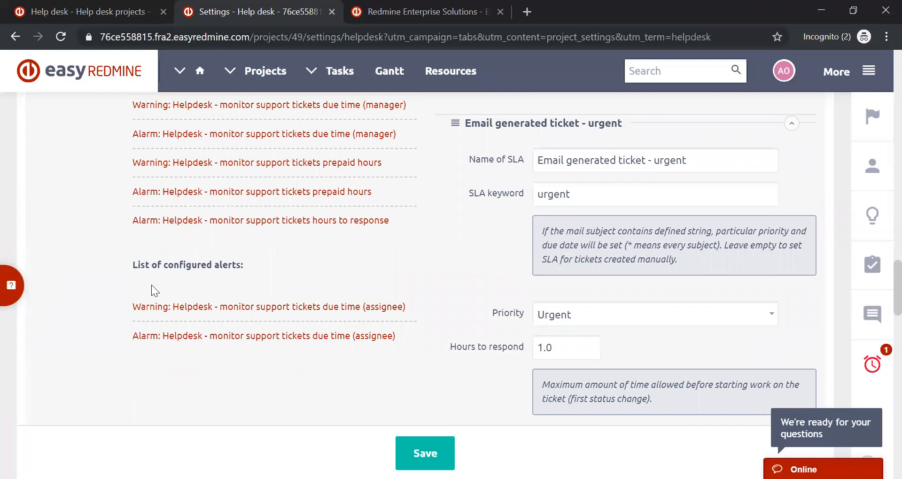
{"action": "scroll", "coordinate": [329, 325], "scroll_direction": "up", "scroll_amount": 7}
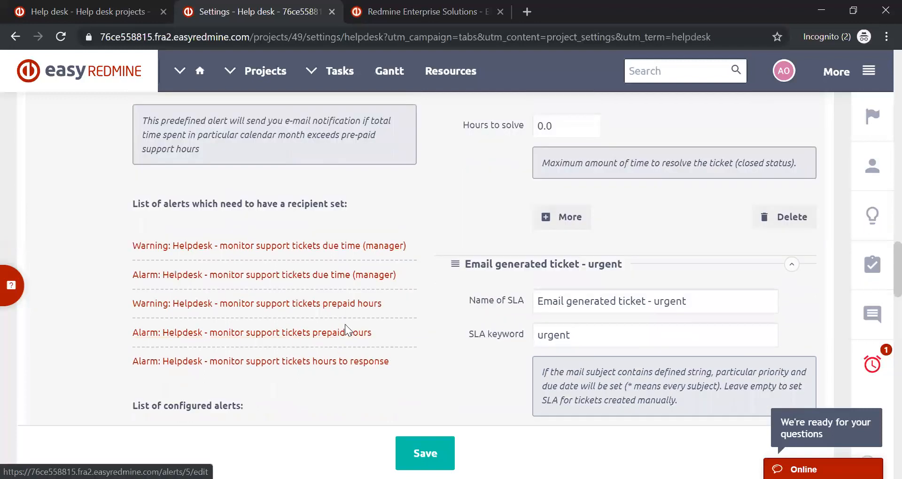
{"action": "scroll", "coordinate": [345, 324], "scroll_direction": "up", "scroll_amount": 3}
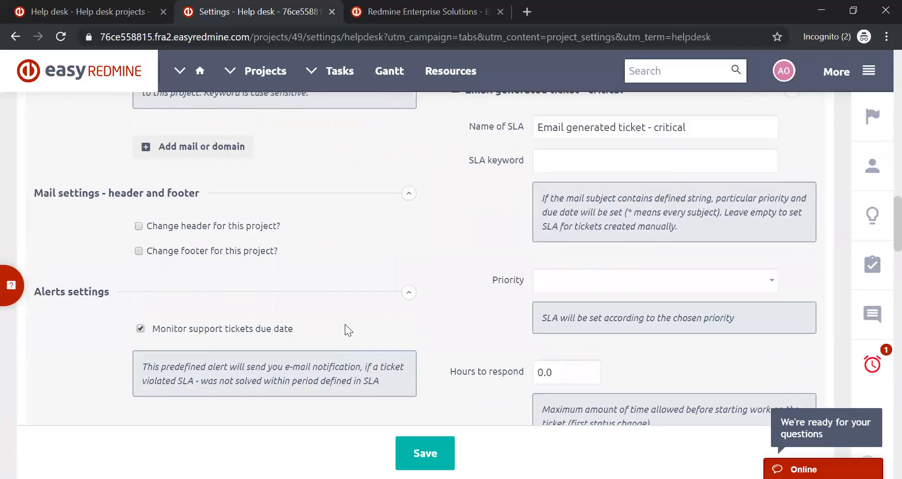
{"action": "scroll", "coordinate": [345, 325], "scroll_direction": "down", "scroll_amount": 6}
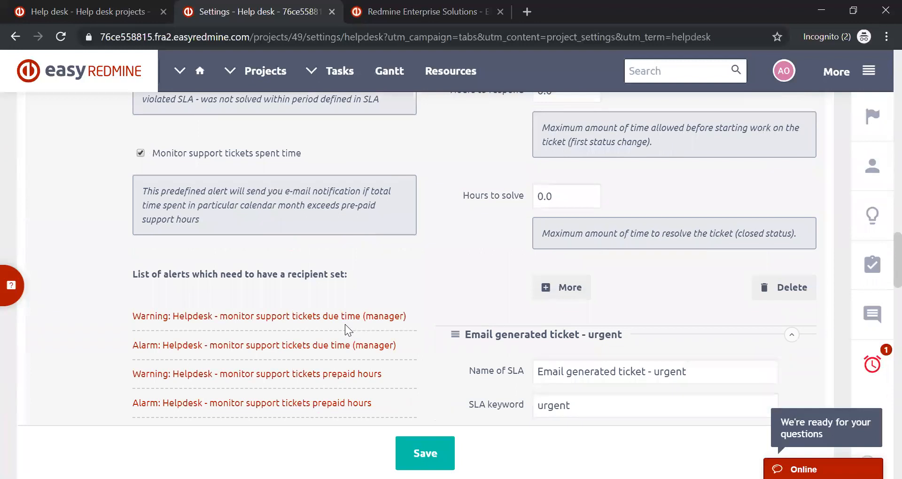
{"action": "scroll", "coordinate": [345, 325], "scroll_direction": "down", "scroll_amount": 4}
{"action": "scroll", "coordinate": [345, 324], "scroll_direction": "down", "scroll_amount": 3}
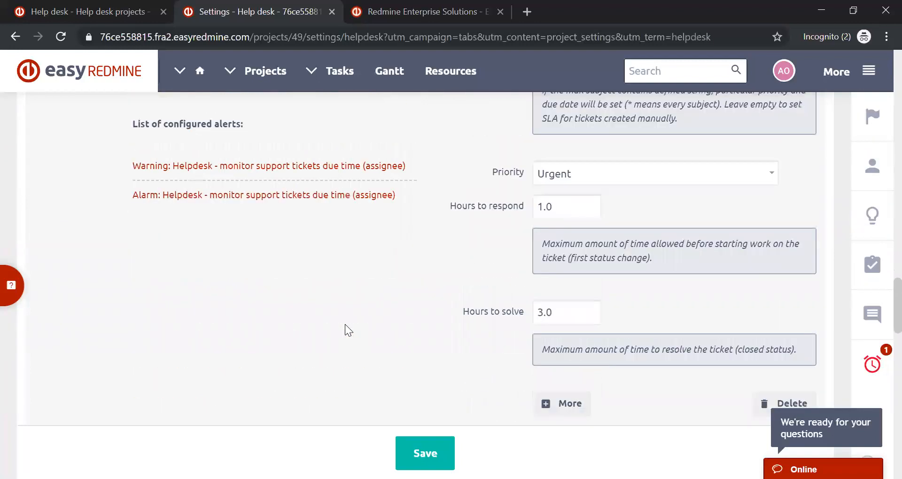
{"action": "scroll", "coordinate": [345, 324], "scroll_direction": "up", "scroll_amount": 5}
{"action": "scroll", "coordinate": [345, 324], "scroll_direction": "up", "scroll_amount": 2}
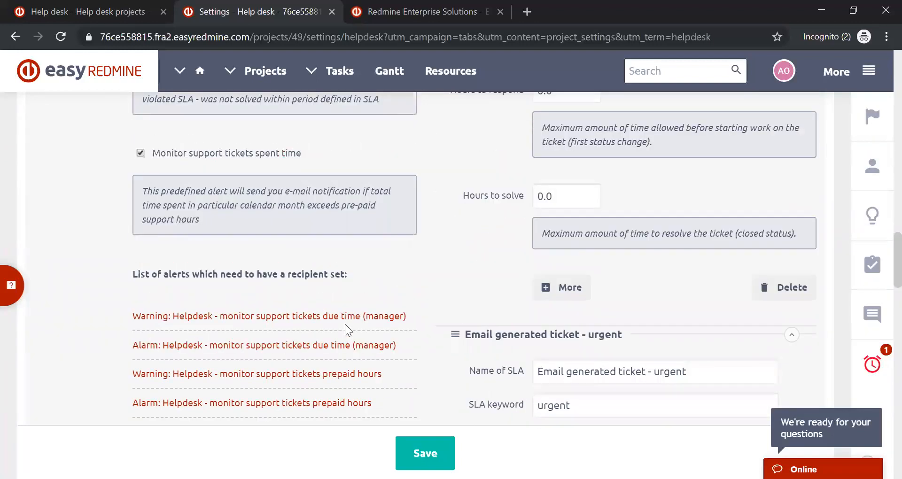
{"action": "scroll", "coordinate": [345, 324], "scroll_direction": "down", "scroll_amount": 8}
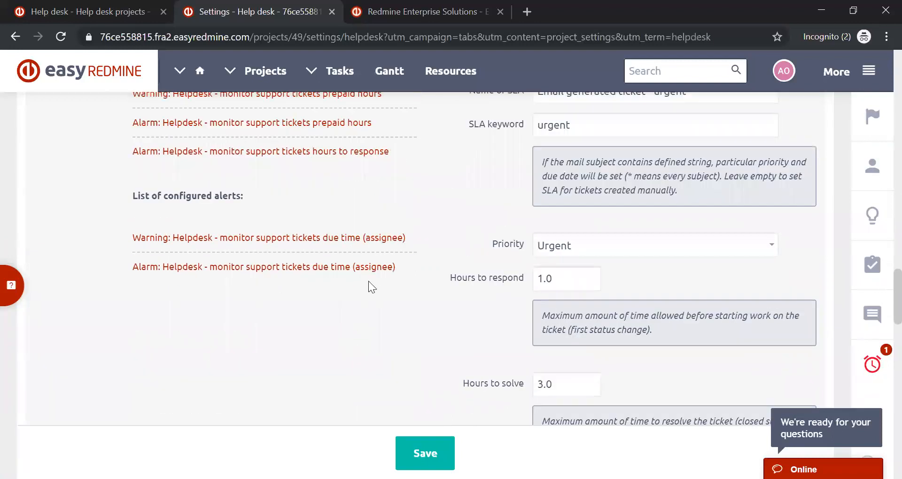
{"action": "scroll", "coordinate": [371, 261], "scroll_direction": "down", "scroll_amount": 5}
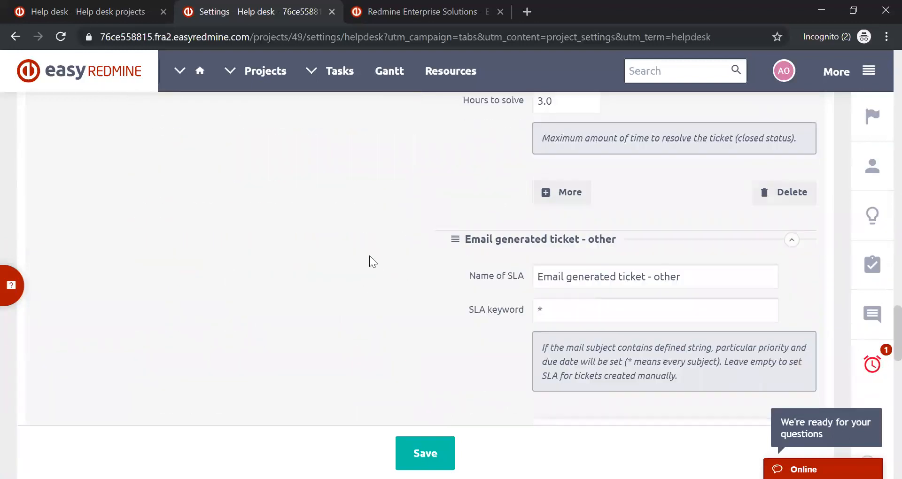
{"action": "scroll", "coordinate": [369, 255], "scroll_direction": "down", "scroll_amount": 4}
{"action": "scroll", "coordinate": [371, 255], "scroll_direction": "up", "scroll_amount": 12}
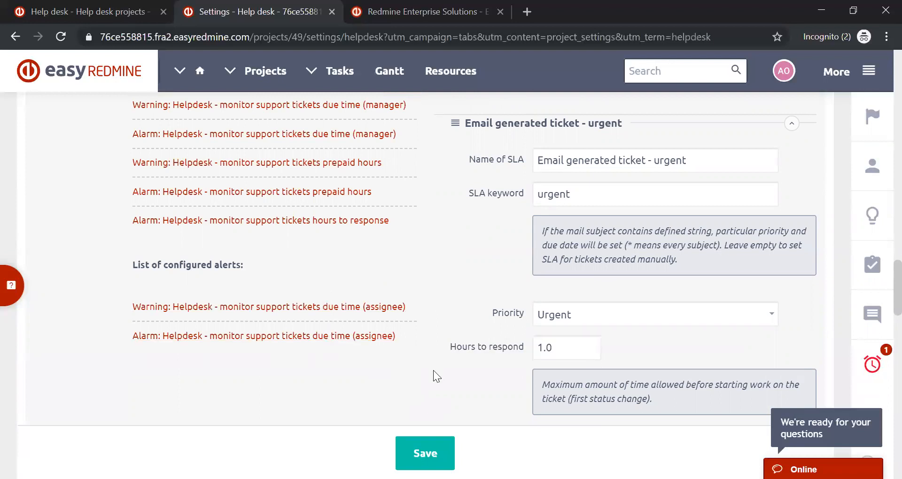
- Go back over the project's Help desk settings, from mail processing and automatic ticket updating to the default mailbox and monthly hours
{"action": "scroll", "coordinate": [435, 329], "scroll_direction": "up", "scroll_amount": 12}
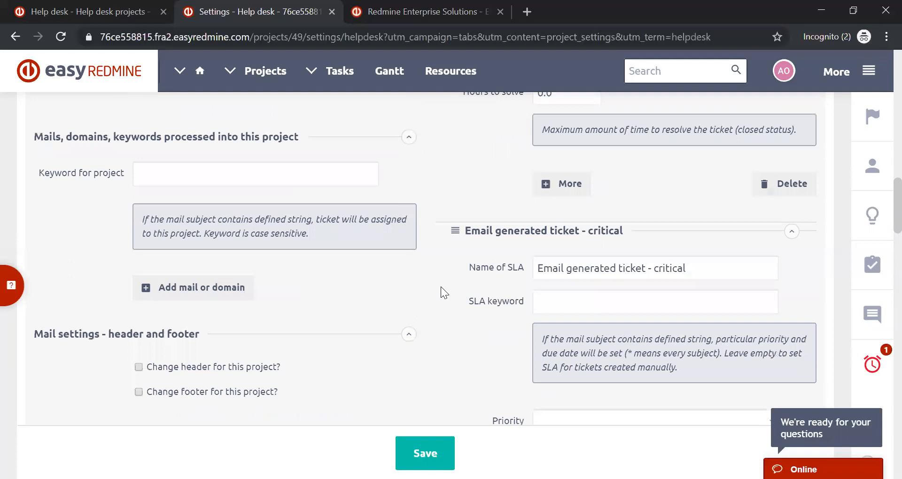
{"action": "scroll", "coordinate": [441, 286], "scroll_direction": "up", "scroll_amount": 6}
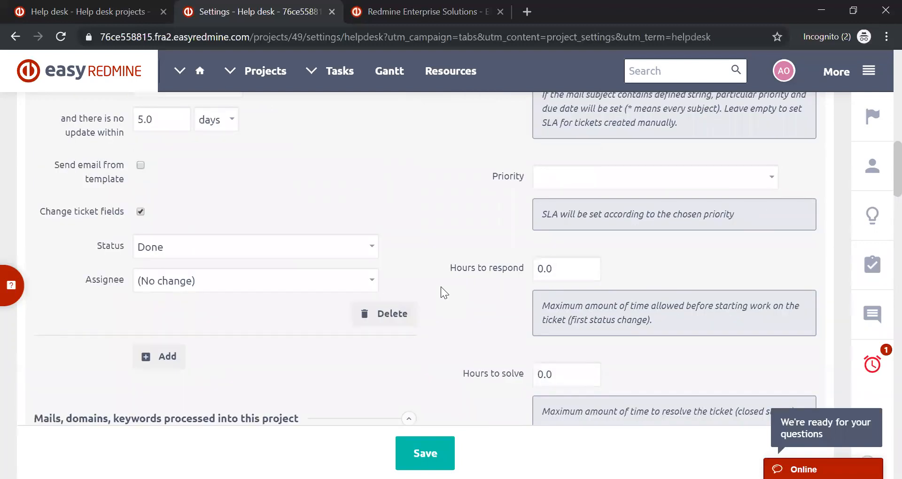
{"action": "scroll", "coordinate": [441, 288], "scroll_direction": "up", "scroll_amount": 15}
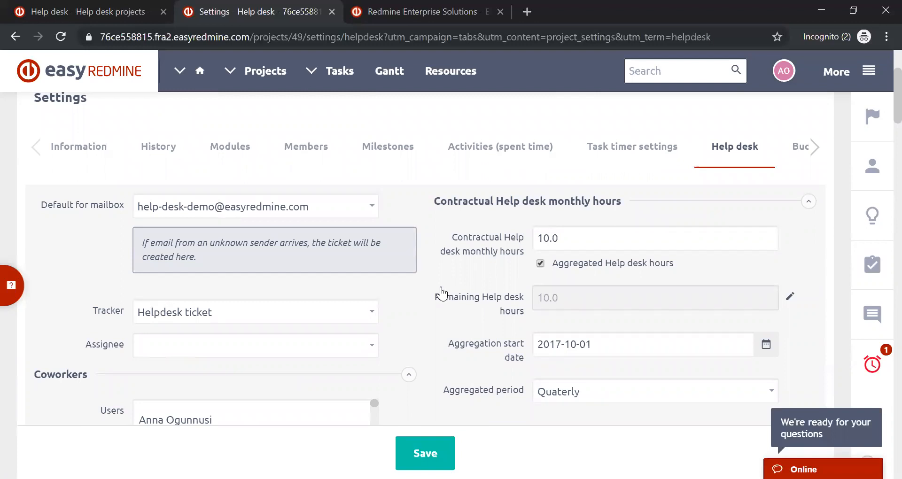
{"action": "scroll", "coordinate": [420, 186], "scroll_direction": "down", "scroll_amount": 3}
{"action": "scroll", "coordinate": [420, 186], "scroll_direction": "down", "scroll_amount": 7}
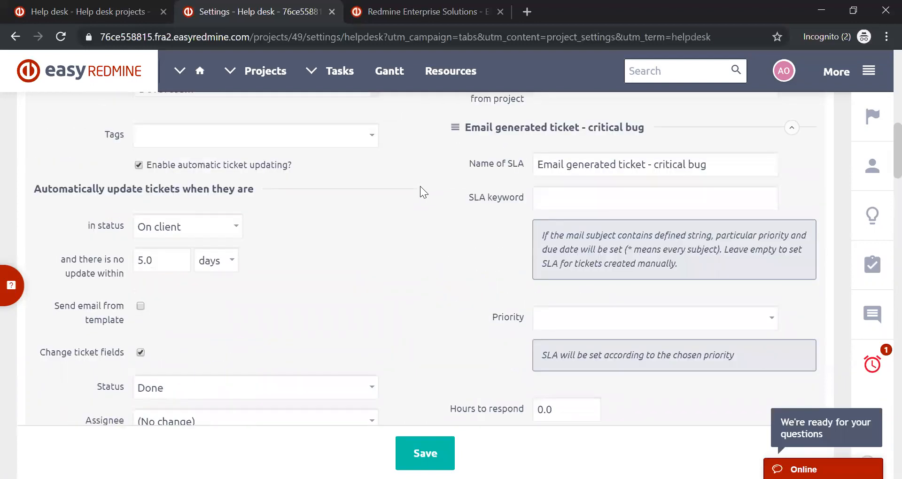
{"action": "scroll", "coordinate": [420, 186], "scroll_direction": "up", "scroll_amount": 7}
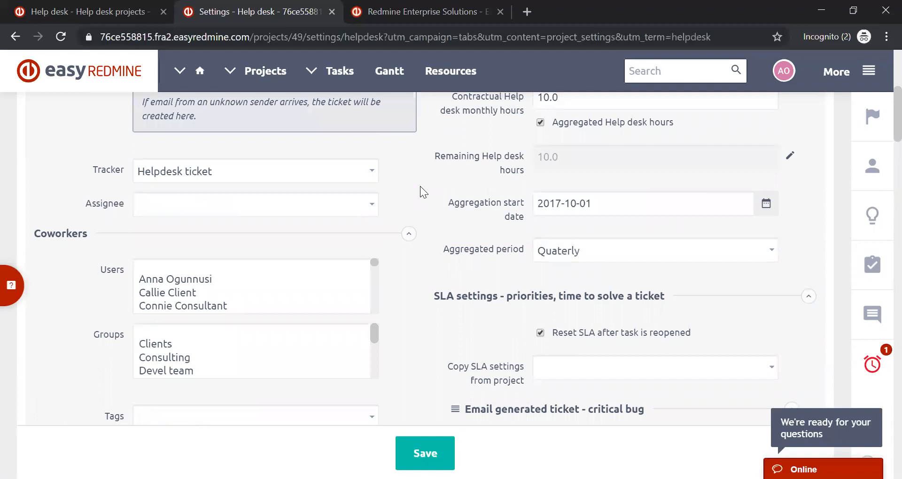
{"action": "scroll", "coordinate": [420, 186], "scroll_direction": "up", "scroll_amount": 5}
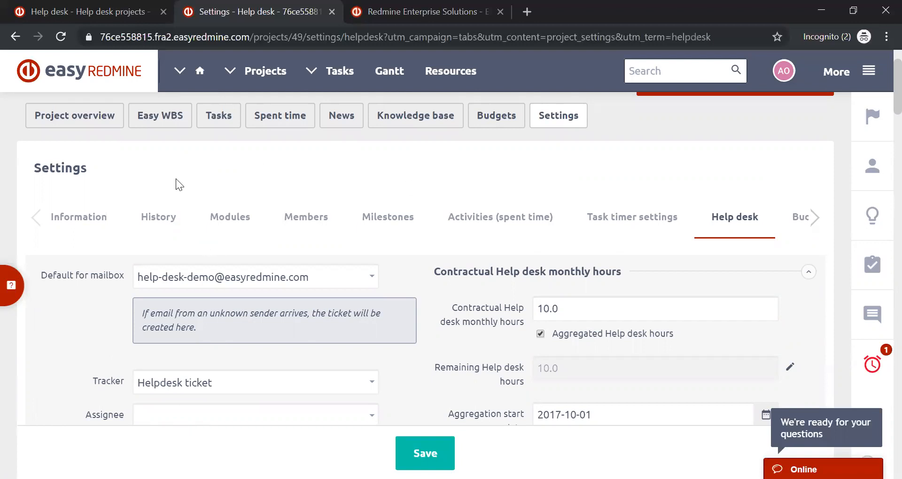
- Return to the Help desk project's edit page in the other browser tab and open Administration from there
{"action": "left_click", "coordinate": [130, 9]}
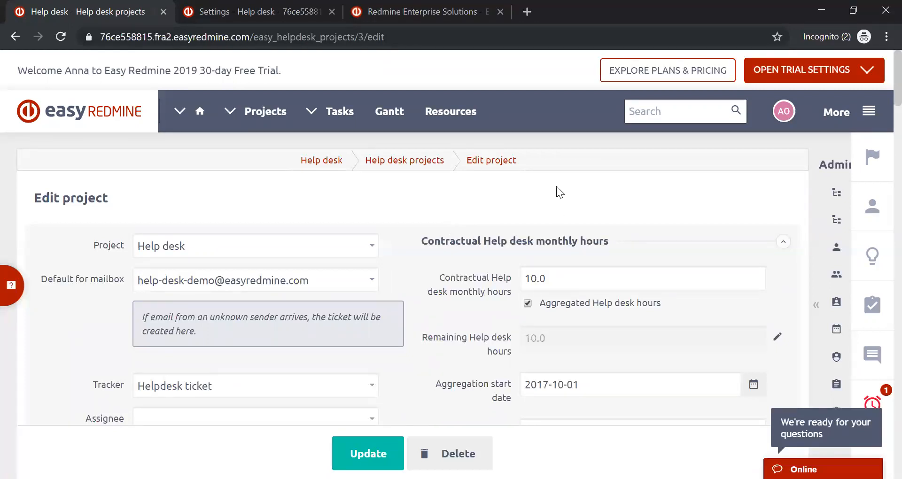
{"action": "left_click", "coordinate": [868, 117]}
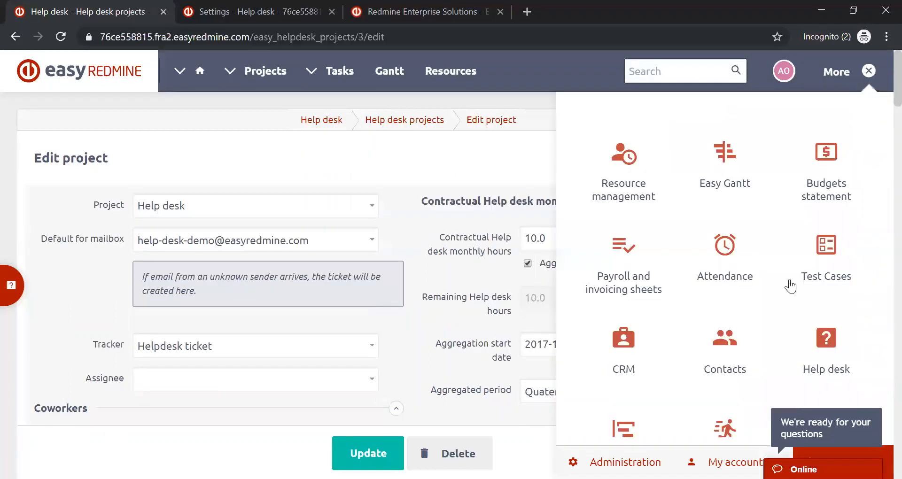
{"action": "scroll", "coordinate": [667, 444], "scroll_direction": "down", "scroll_amount": 5}
{"action": "left_click", "coordinate": [664, 452]}
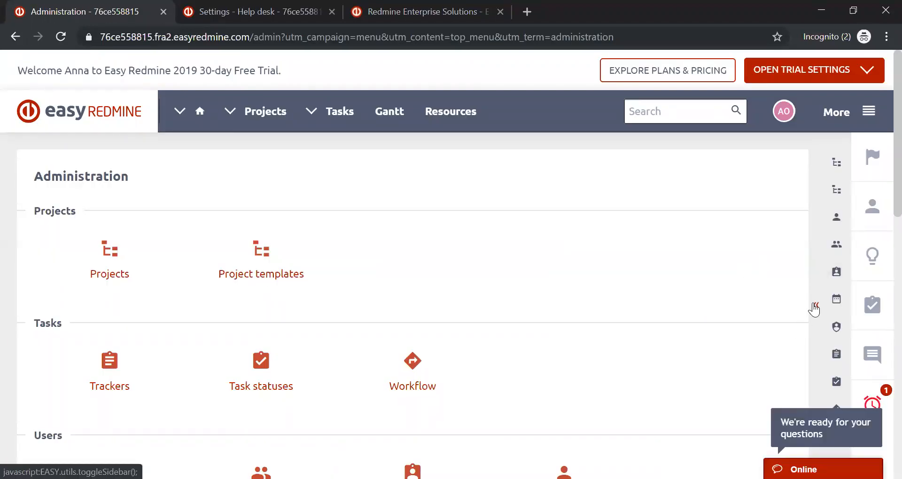
- Expand the list of administration areas, open Custom fields and review the fields defined for projects
{"action": "left_click", "coordinate": [814, 309]}
{"action": "scroll", "coordinate": [765, 215], "scroll_direction": "down", "scroll_amount": 7}
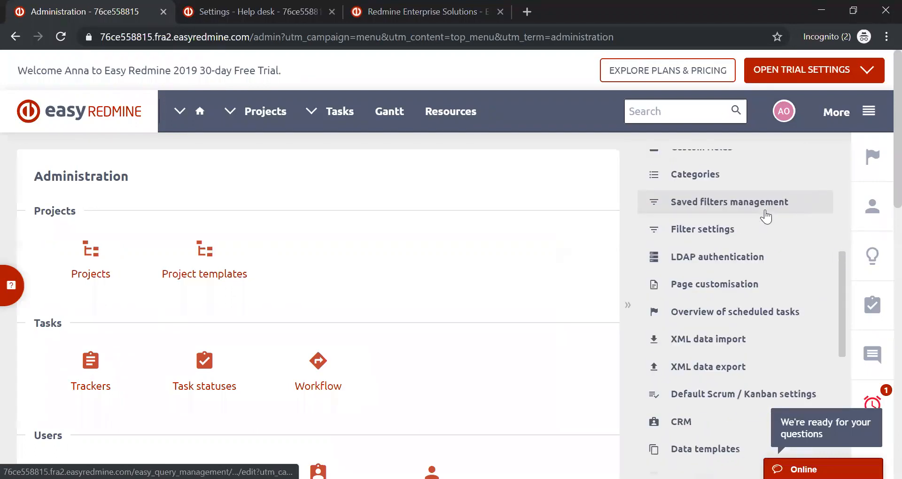
{"action": "scroll", "coordinate": [766, 215], "scroll_direction": "down", "scroll_amount": 8}
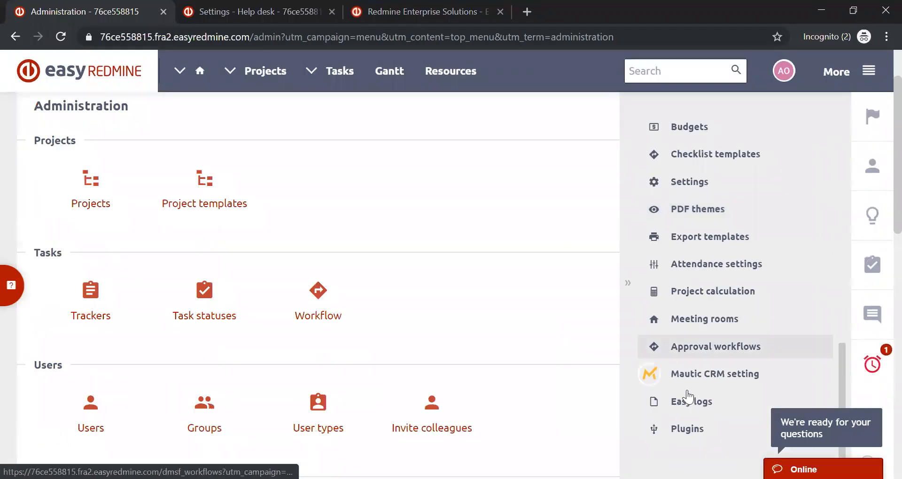
{"action": "scroll", "coordinate": [714, 261], "scroll_direction": "up", "scroll_amount": 2}
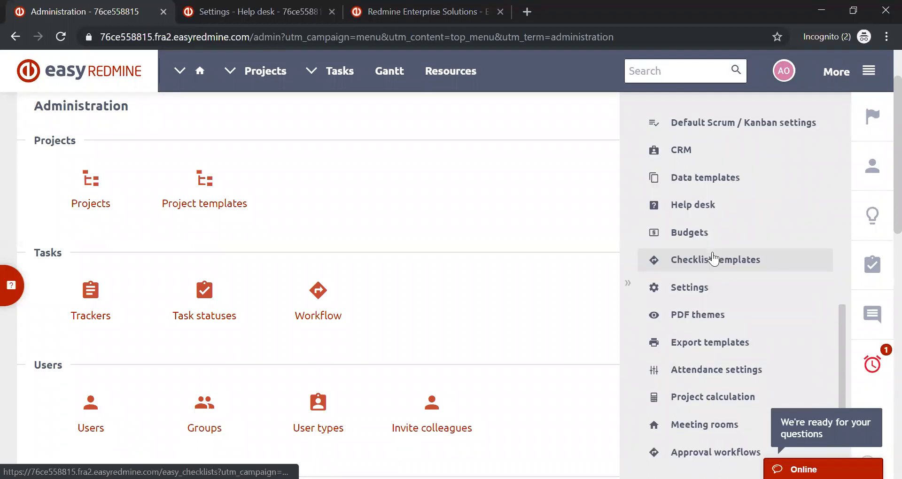
{"action": "scroll", "coordinate": [713, 258], "scroll_direction": "up", "scroll_amount": 2}
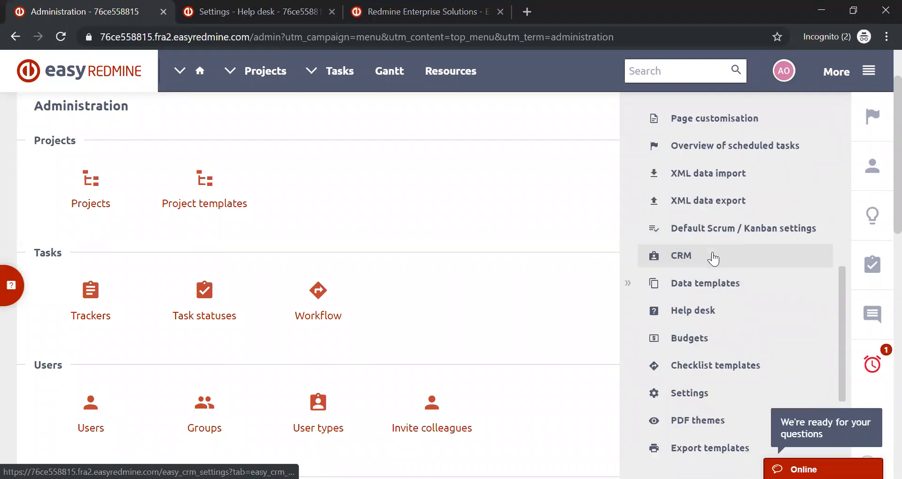
{"action": "scroll", "coordinate": [713, 258], "scroll_direction": "up", "scroll_amount": 4}
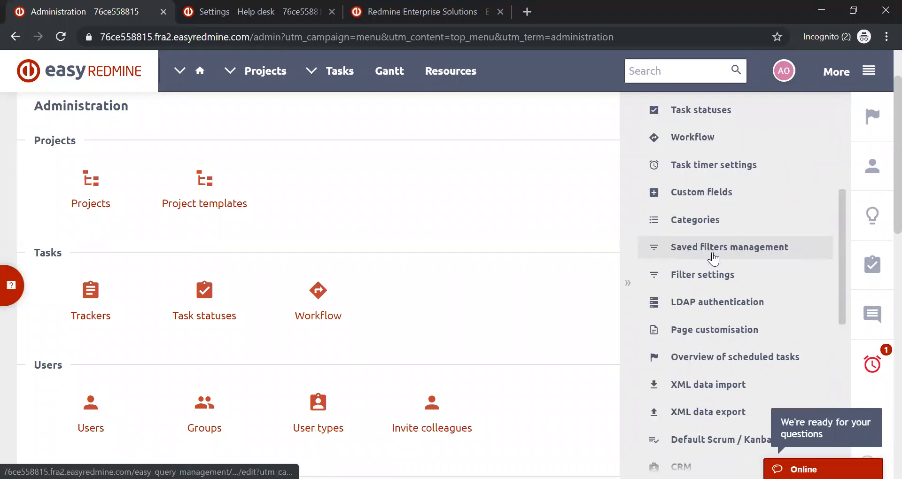
{"action": "left_click", "coordinate": [725, 192]}
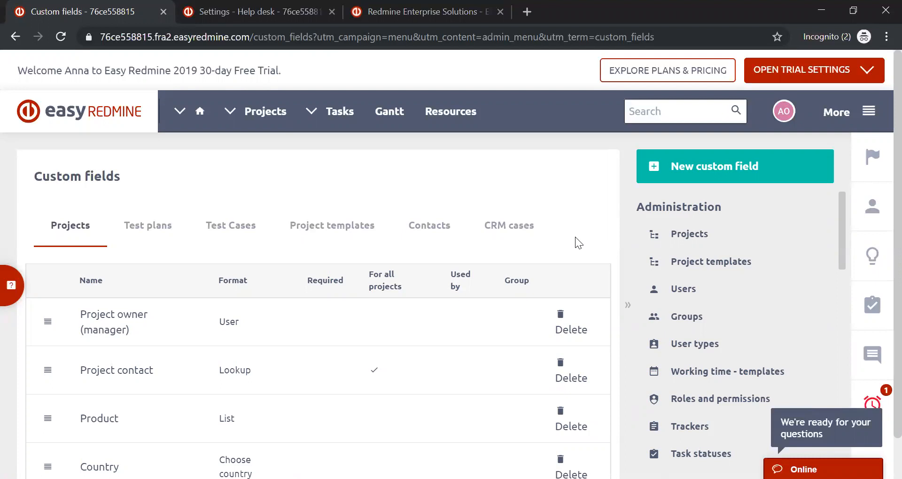
{"action": "scroll", "coordinate": [575, 237], "scroll_direction": "down", "scroll_amount": 1}
{"action": "scroll", "coordinate": [575, 237], "scroll_direction": "up", "scroll_amount": 1}
{"action": "scroll", "coordinate": [271, 198], "scroll_direction": "down", "scroll_amount": 1}
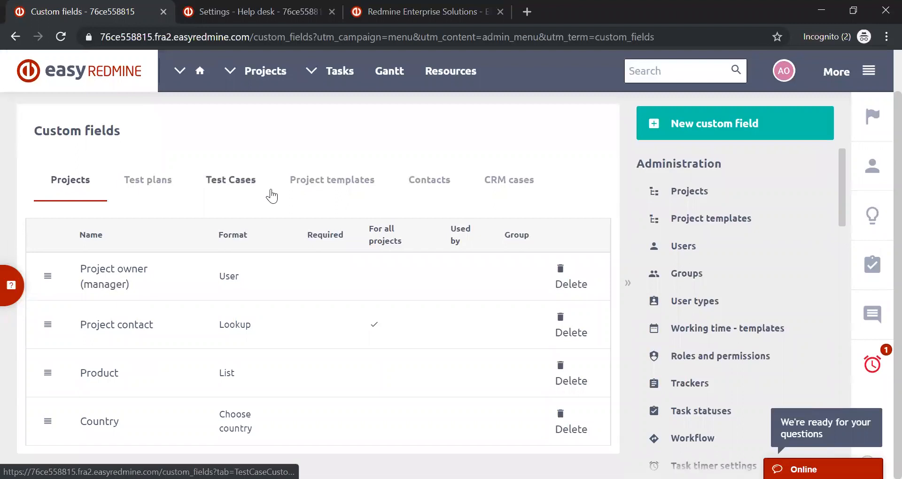
{"action": "scroll", "coordinate": [271, 190], "scroll_direction": "up", "scroll_amount": 1}
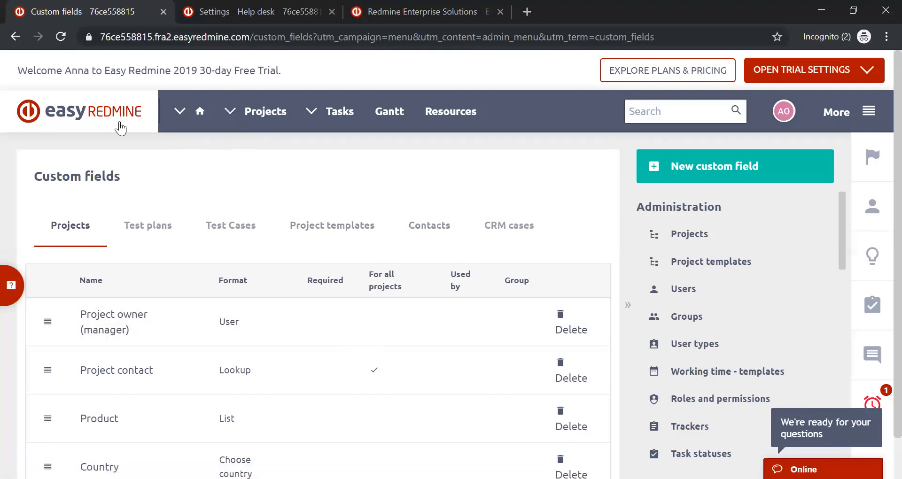
- Switch back to the Help desk project's settings page and open the project's task list
{"action": "left_click", "coordinate": [247, 13]}
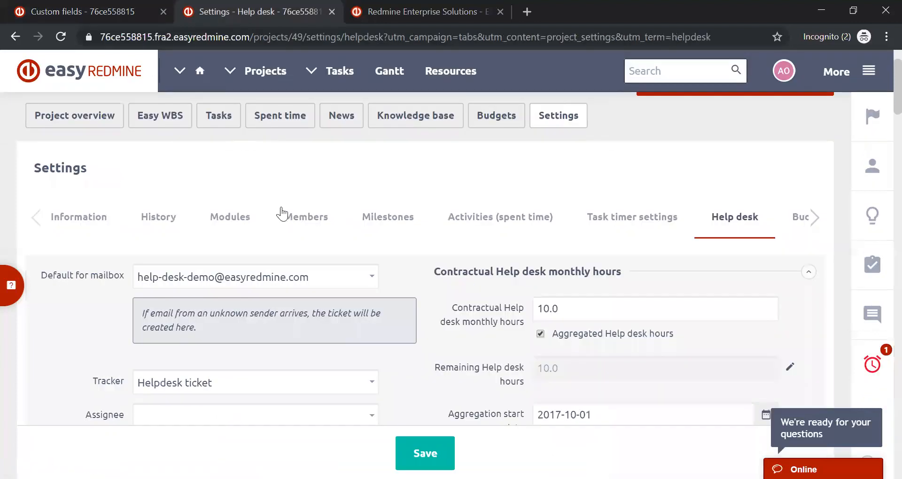
{"action": "left_click", "coordinate": [218, 115]}
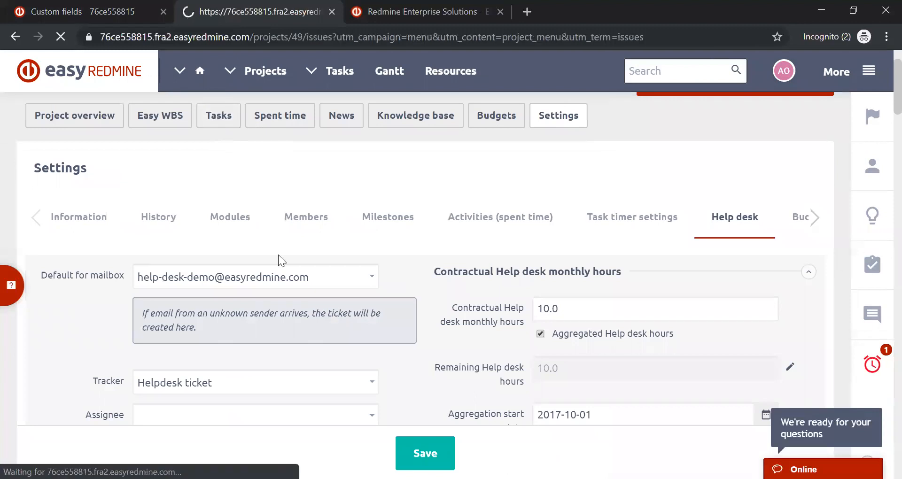
{"action": "scroll", "coordinate": [331, 197], "scroll_direction": "down", "scroll_amount": 3}
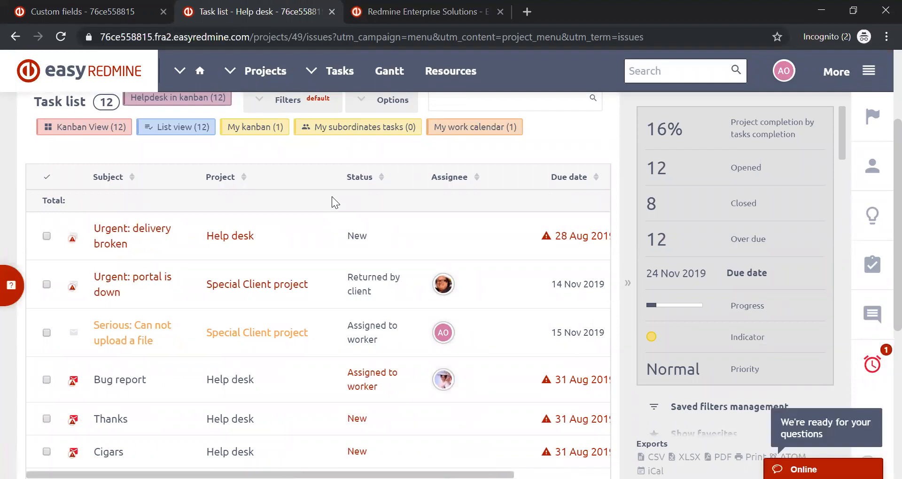
{"action": "scroll", "coordinate": [221, 221], "scroll_direction": "up", "scroll_amount": 3}
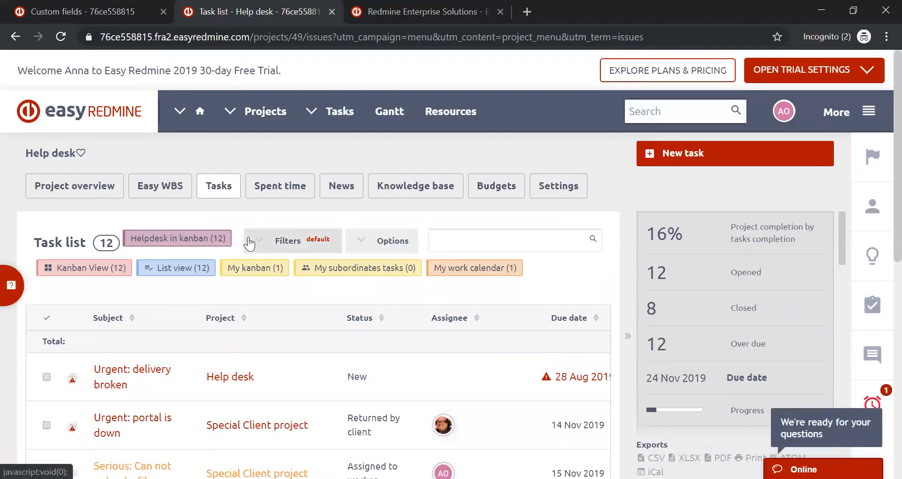
- Look through the Help desk tickets and open the ticket "Urgent: delivery broken"
{"action": "scroll", "coordinate": [215, 200], "scroll_direction": "down", "scroll_amount": 5}
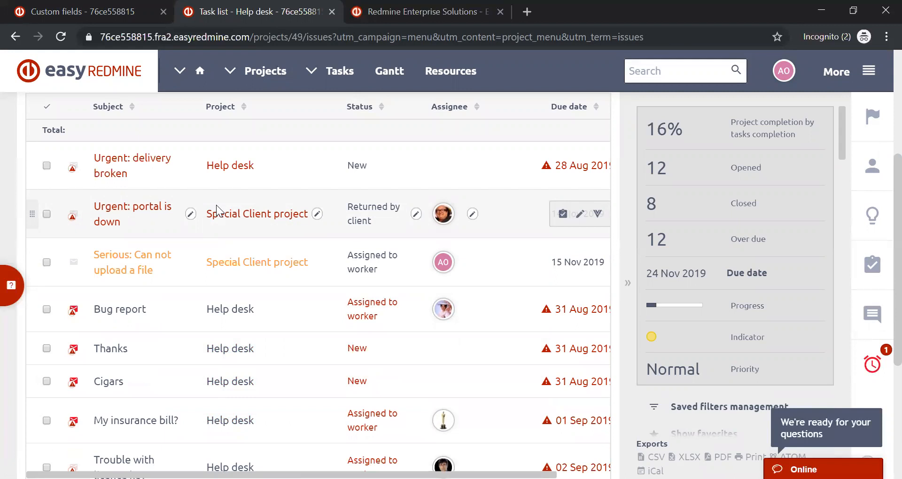
{"action": "scroll", "coordinate": [216, 205], "scroll_direction": "down", "scroll_amount": 2}
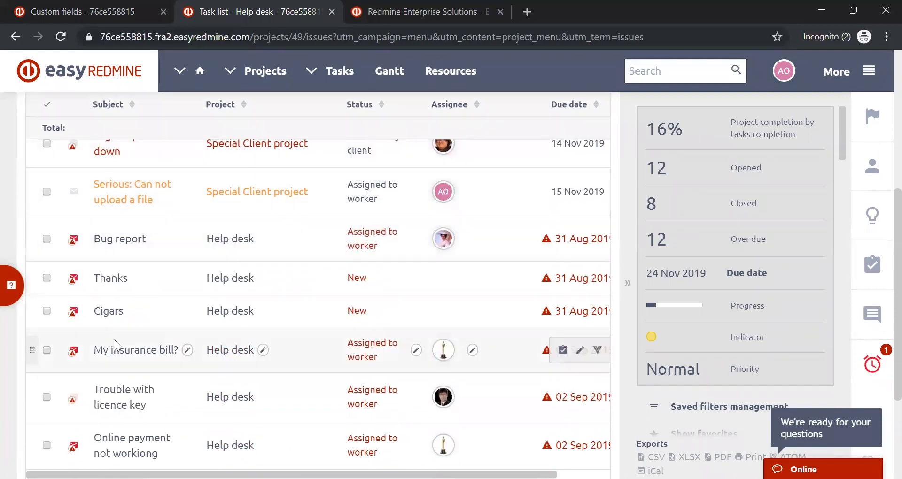
{"action": "scroll", "coordinate": [117, 257], "scroll_direction": "down", "scroll_amount": 2}
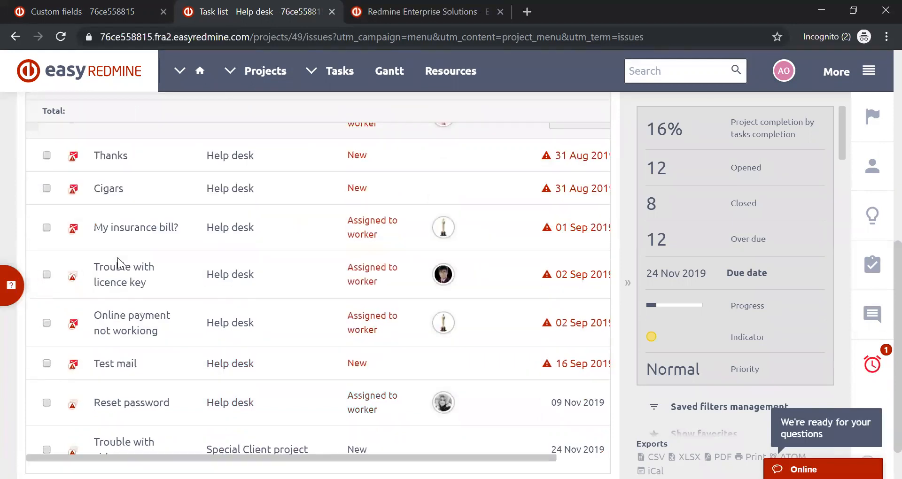
{"action": "scroll", "coordinate": [118, 260], "scroll_direction": "up", "scroll_amount": 8}
{"action": "scroll", "coordinate": [117, 277], "scroll_direction": "down", "scroll_amount": 3}
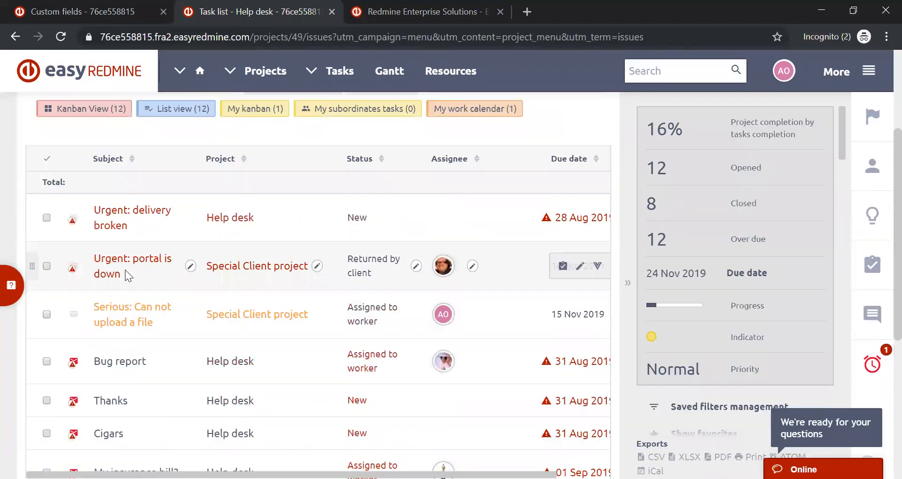
{"action": "left_click", "coordinate": [137, 221]}
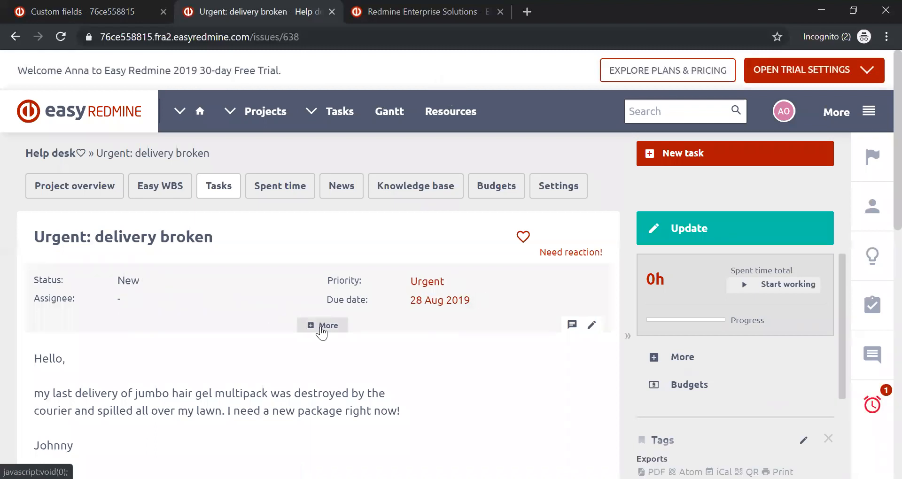
- Expand the ticket's full attributes and review its Email to field, attached emails and budget
{"action": "left_click", "coordinate": [319, 326]}
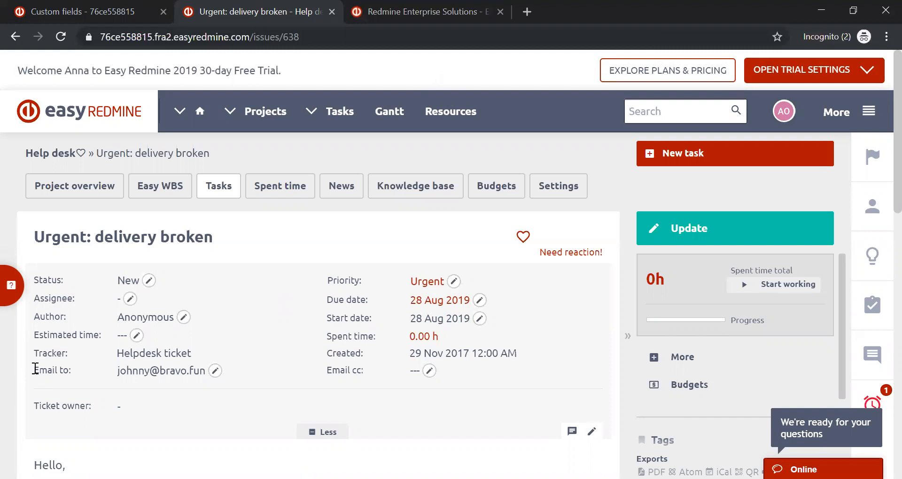
{"action": "left_click_drag", "start_coordinate": [35, 369], "coordinate": [85, 378]}
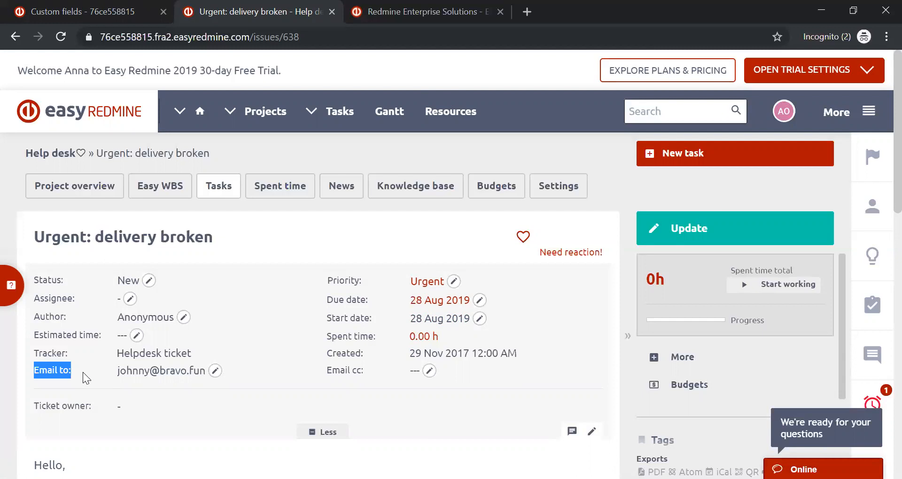
{"action": "scroll", "coordinate": [82, 373], "scroll_direction": "down", "scroll_amount": 4}
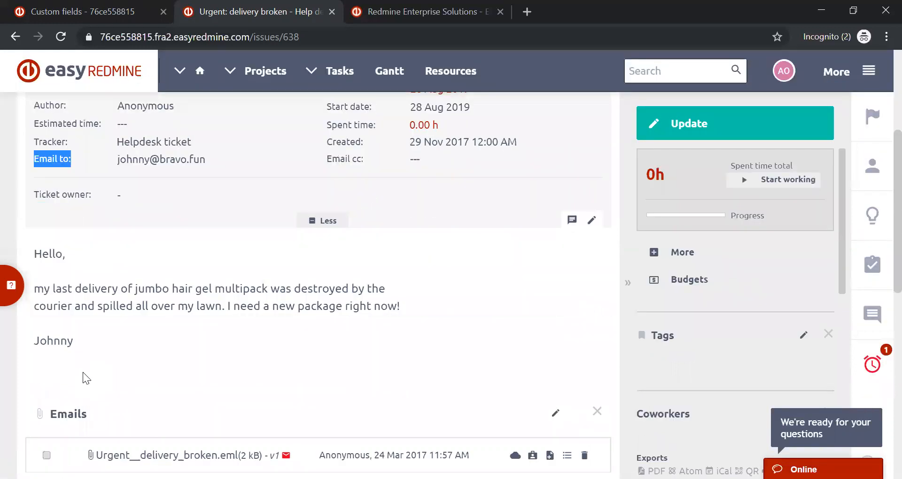
{"action": "scroll", "coordinate": [83, 372], "scroll_direction": "down", "scroll_amount": 6}
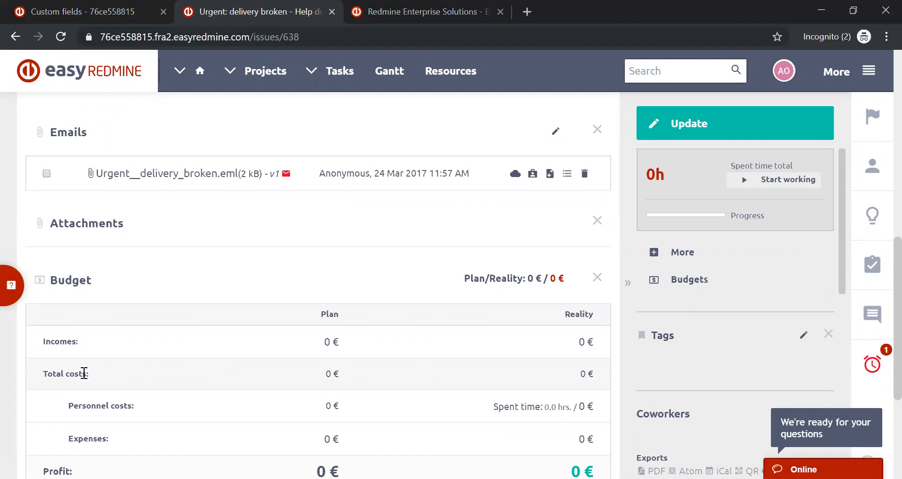
{"action": "scroll", "coordinate": [306, 298], "scroll_direction": "up", "scroll_amount": 5}
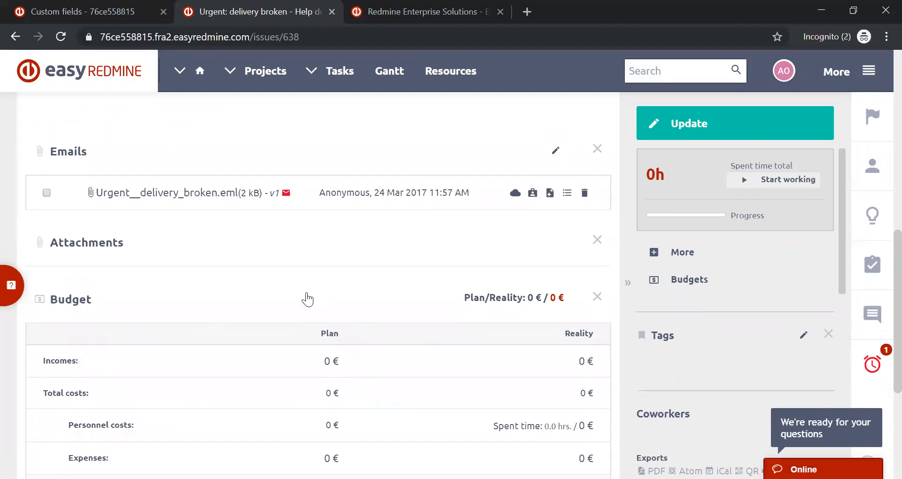
{"action": "scroll", "coordinate": [307, 299], "scroll_direction": "up", "scroll_amount": 6}
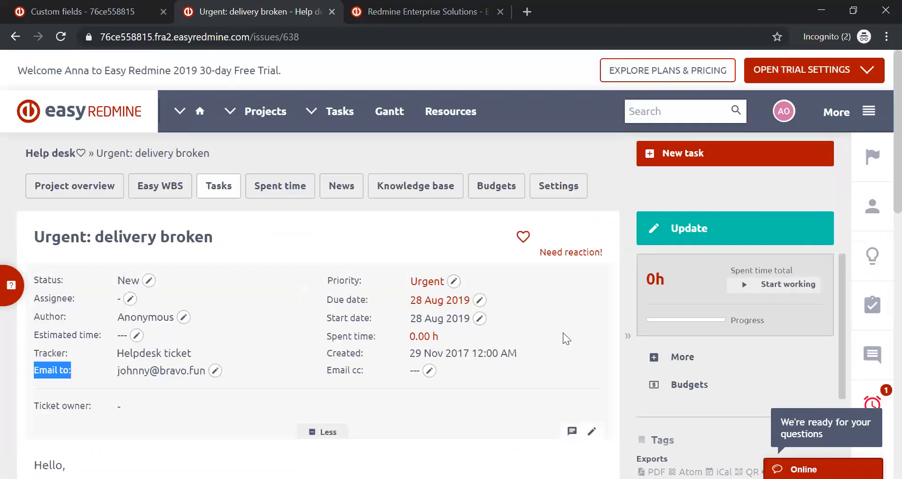
- Open the ticket for updating and review its attributes, spent time, comment field and the option to email the customer
{"action": "left_click", "coordinate": [788, 234]}
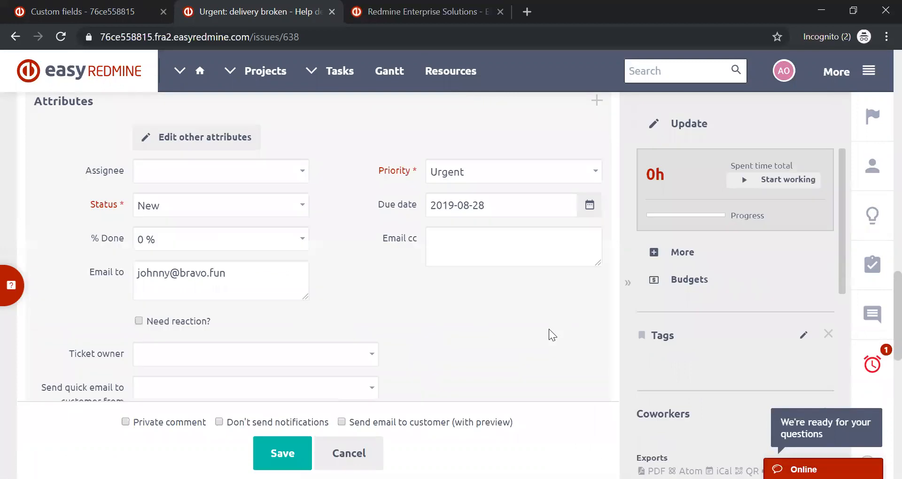
{"action": "scroll", "coordinate": [549, 329], "scroll_direction": "down", "scroll_amount": 9}
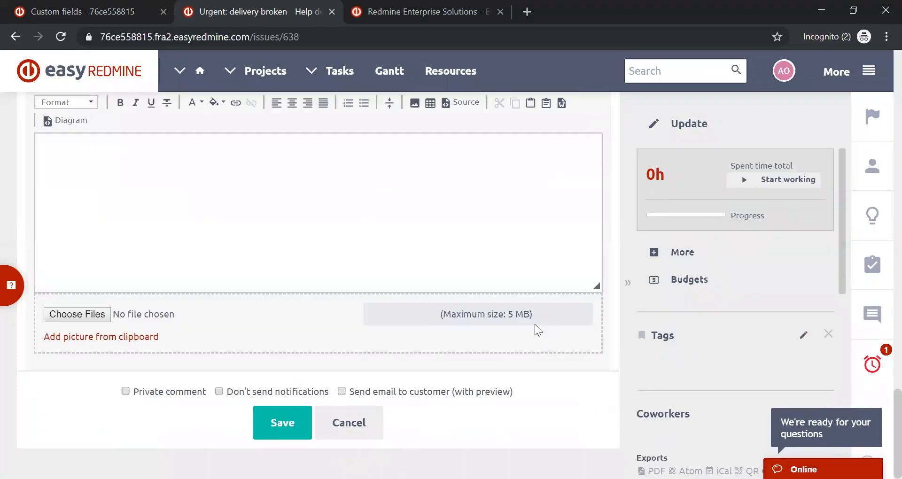
{"action": "scroll", "coordinate": [358, 223], "scroll_direction": "up", "scroll_amount": 6}
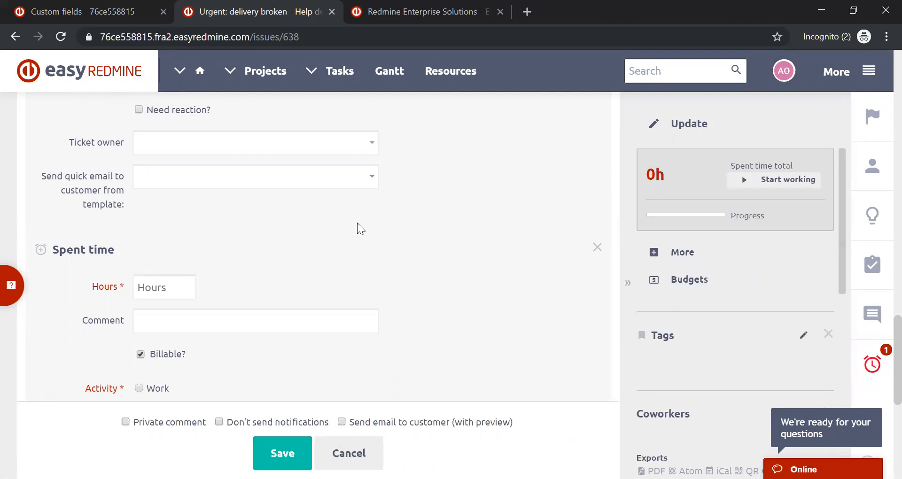
{"action": "scroll", "coordinate": [318, 216], "scroll_direction": "down", "scroll_amount": 7}
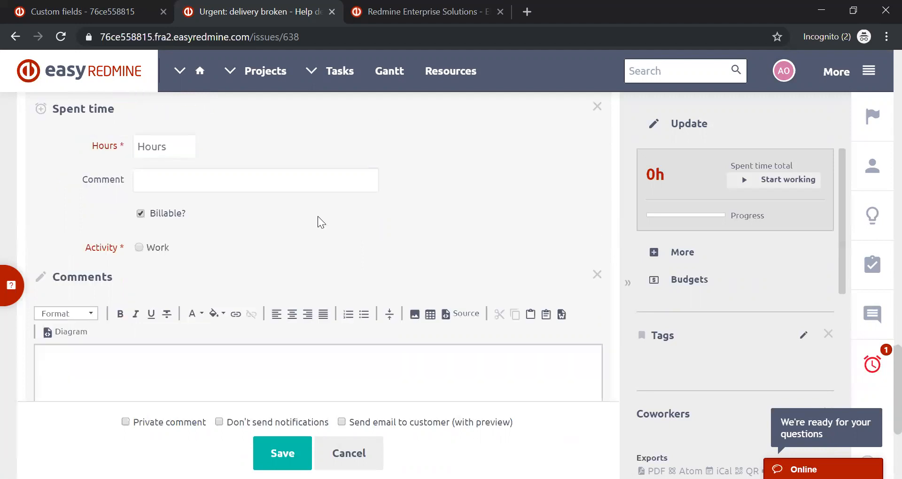
{"action": "scroll", "coordinate": [211, 238], "scroll_direction": "up", "scroll_amount": 6}
{"action": "scroll", "coordinate": [211, 238], "scroll_direction": "up", "scroll_amount": 6}
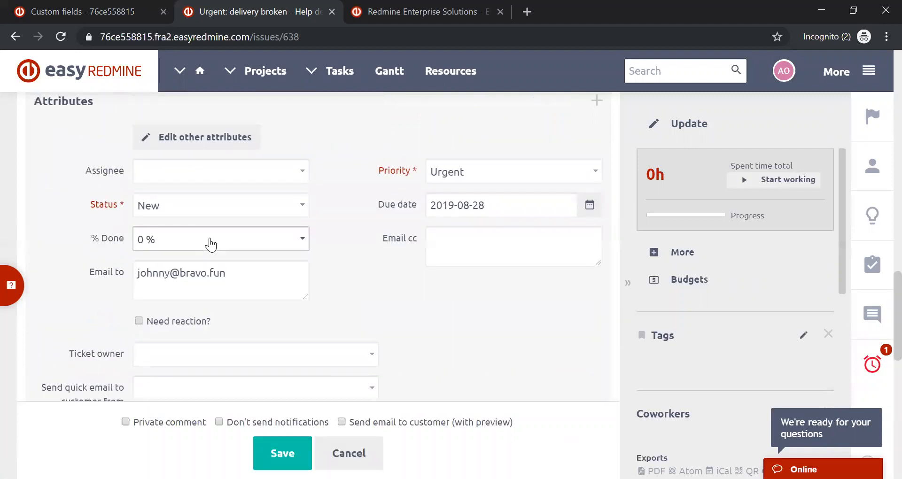
{"action": "scroll", "coordinate": [211, 242], "scroll_direction": "down", "scroll_amount": 6}
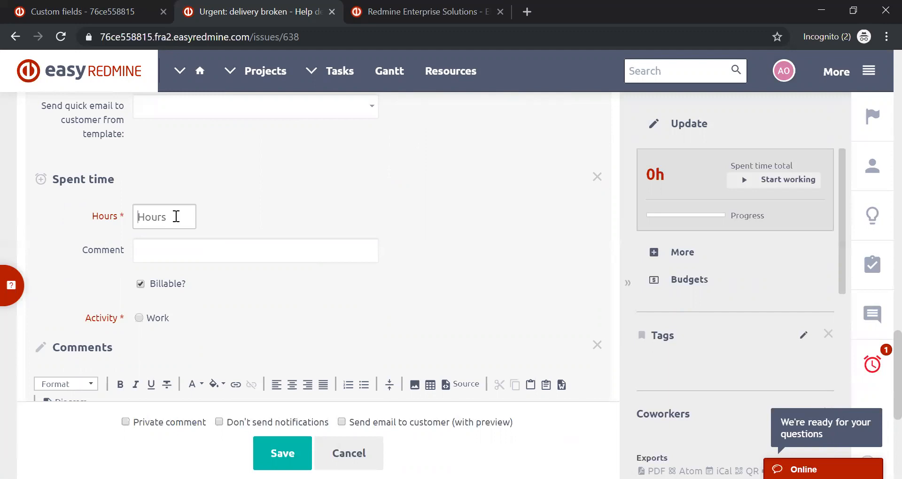
{"action": "scroll", "coordinate": [175, 214], "scroll_direction": "down", "scroll_amount": 6}
{"action": "left_click", "coordinate": [129, 201]}
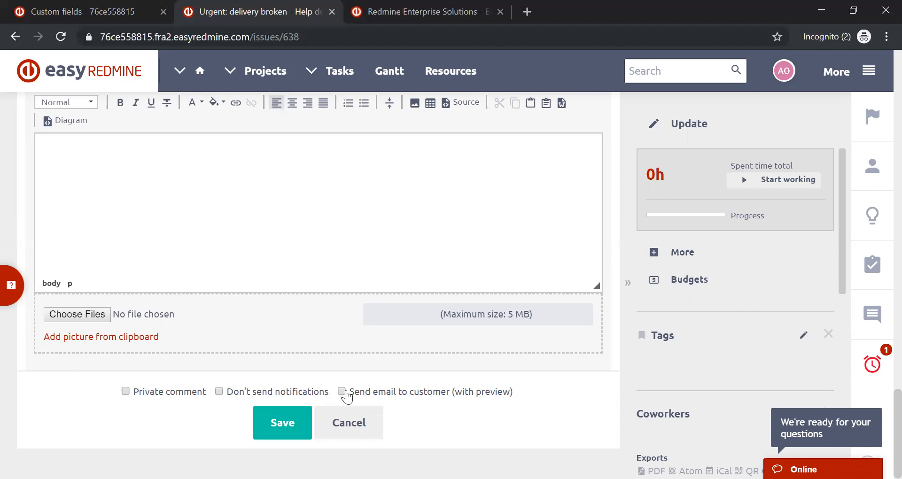
{"action": "left_click", "coordinate": [341, 392]}
{"action": "left_click", "coordinate": [341, 392]}
- Assign the ticket to the first consultant in the user list and set its status to In progress
{"action": "scroll", "coordinate": [328, 254], "scroll_direction": "up", "scroll_amount": 6}
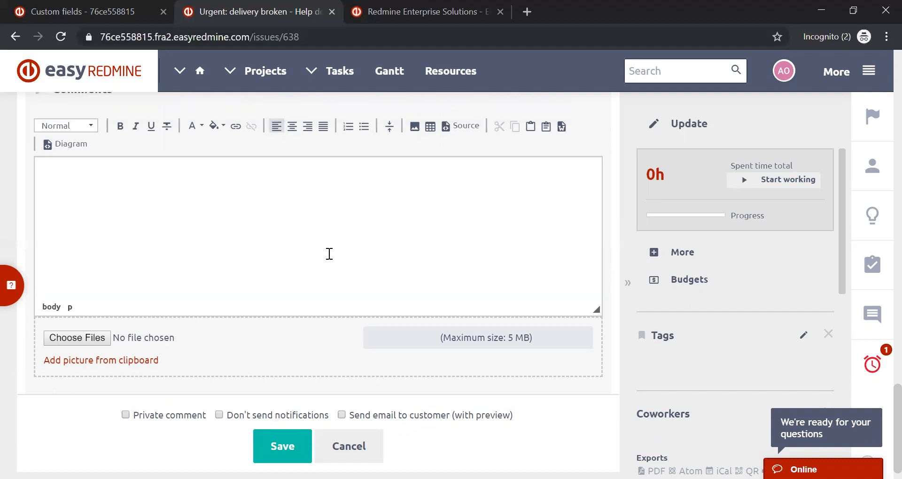
{"action": "scroll", "coordinate": [212, 206], "scroll_direction": "up", "scroll_amount": 6}
{"action": "left_click", "coordinate": [211, 238]}
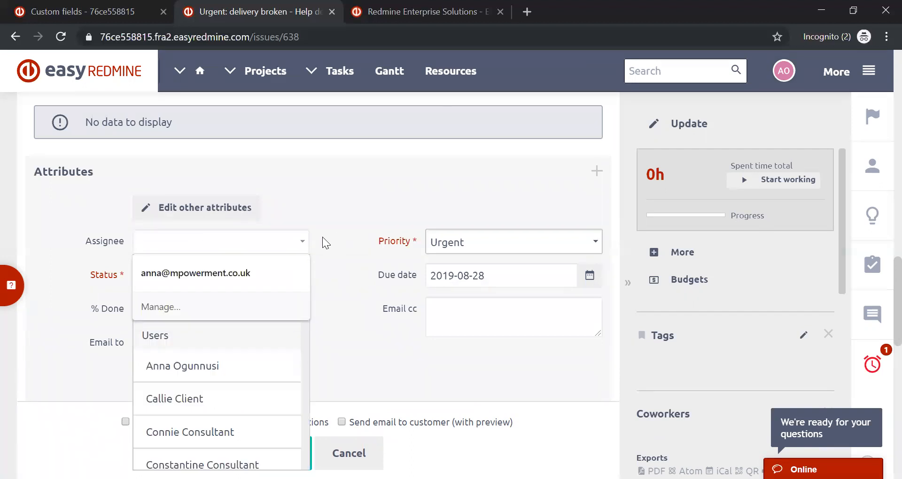
{"action": "left_click", "coordinate": [211, 399]}
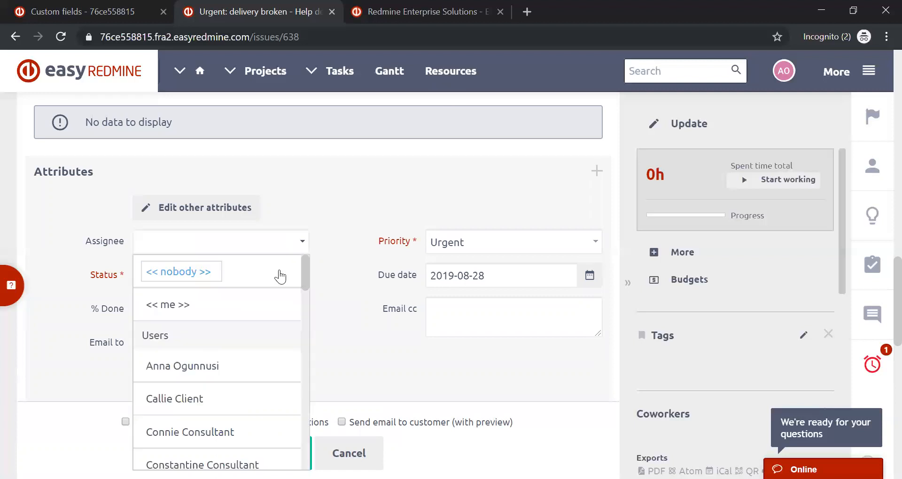
{"action": "left_click", "coordinate": [215, 442]}
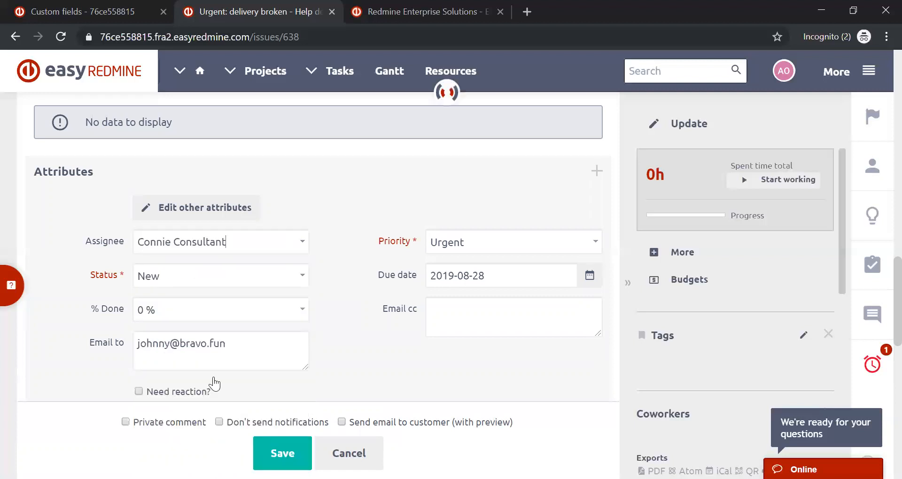
{"action": "left_click", "coordinate": [227, 279]}
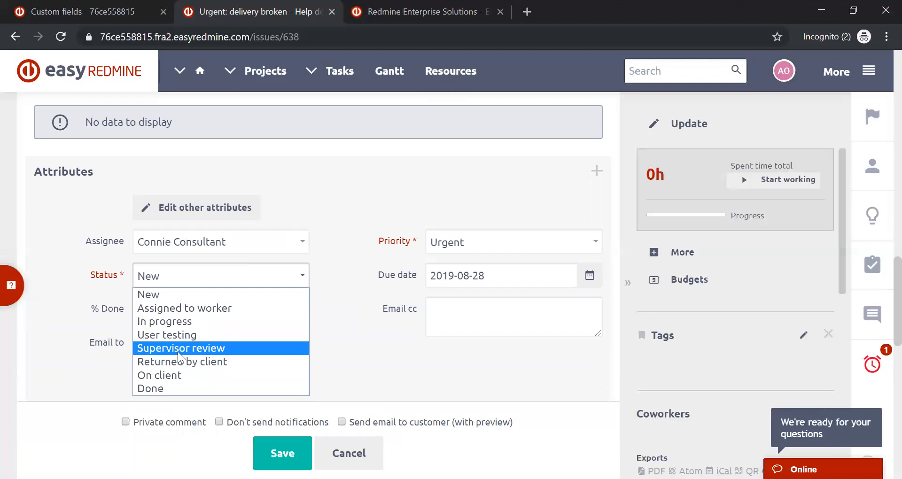
{"action": "left_click", "coordinate": [177, 320]}
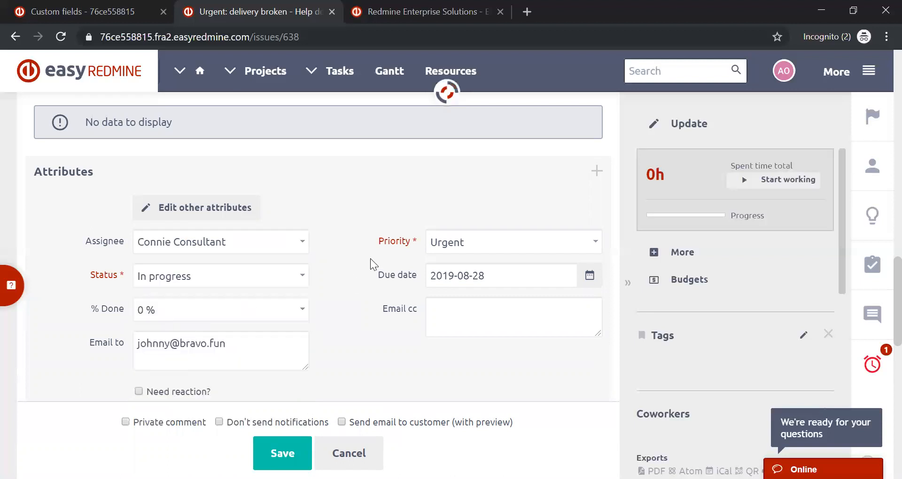
- Add the comment "private comment" to the ticket, mark it as a private comment and save the update
{"action": "scroll", "coordinate": [357, 251], "scroll_direction": "down", "scroll_amount": 10}
{"action": "scroll", "coordinate": [341, 276], "scroll_direction": "down", "scroll_amount": 2}
{"action": "type", "text": "private comment"}
{"action": "left_click", "coordinate": [125, 388]}
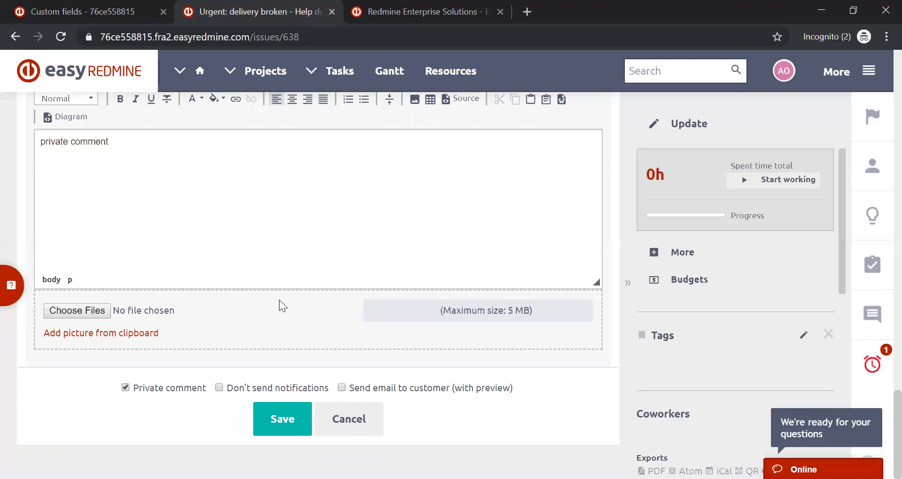
{"action": "scroll", "coordinate": [279, 300], "scroll_direction": "up", "scroll_amount": 10}
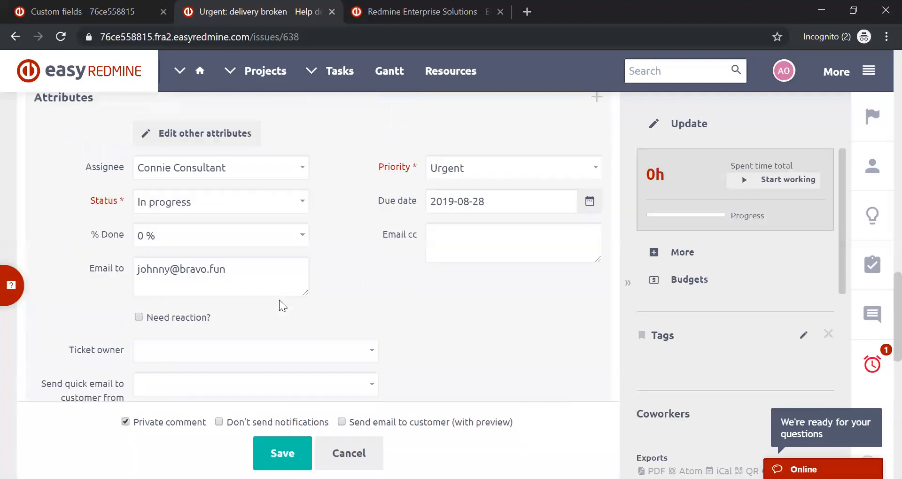
{"action": "scroll", "coordinate": [279, 299], "scroll_direction": "down", "scroll_amount": 8}
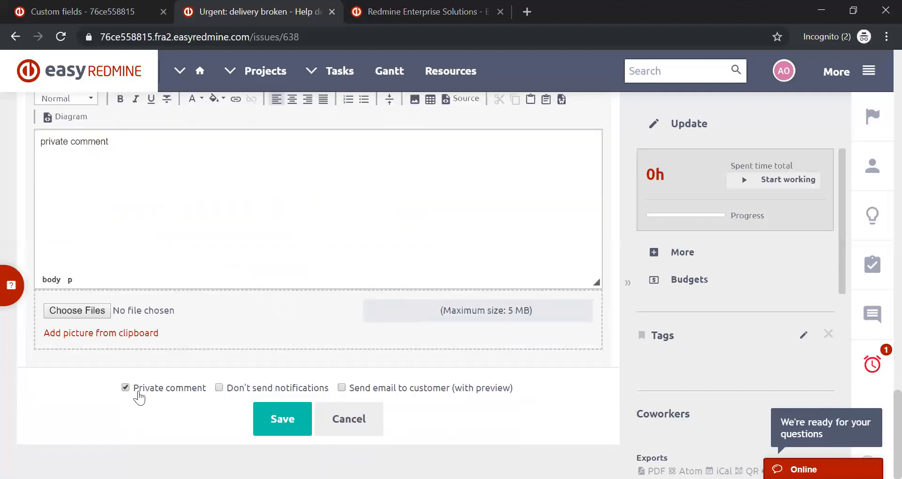
{"action": "left_click", "coordinate": [277, 426]}
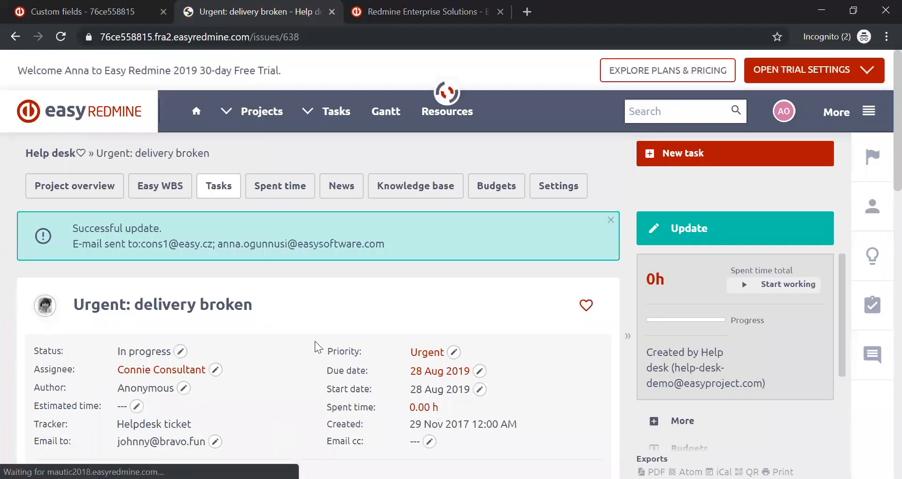
- Collapse the ticket's Budget section and check the Private label on the saved comment
{"action": "scroll", "coordinate": [318, 323], "scroll_direction": "down", "scroll_amount": 15}
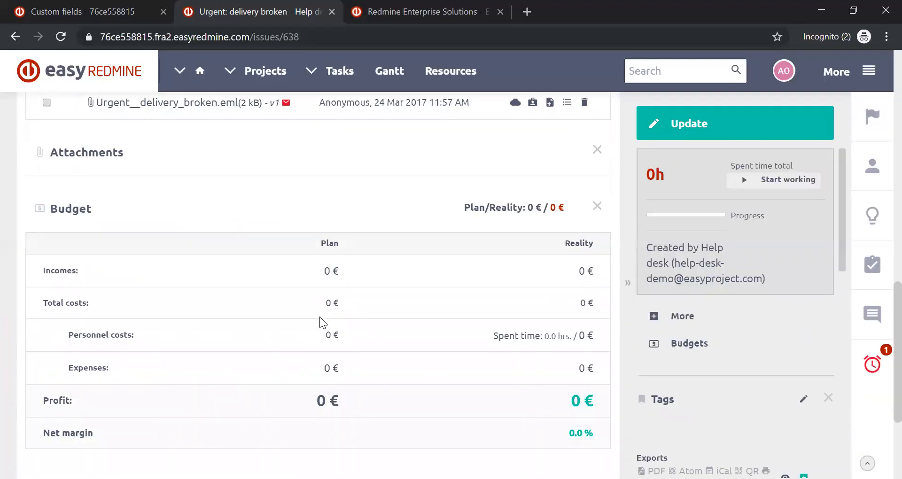
{"action": "scroll", "coordinate": [383, 312], "scroll_direction": "up", "scroll_amount": 3}
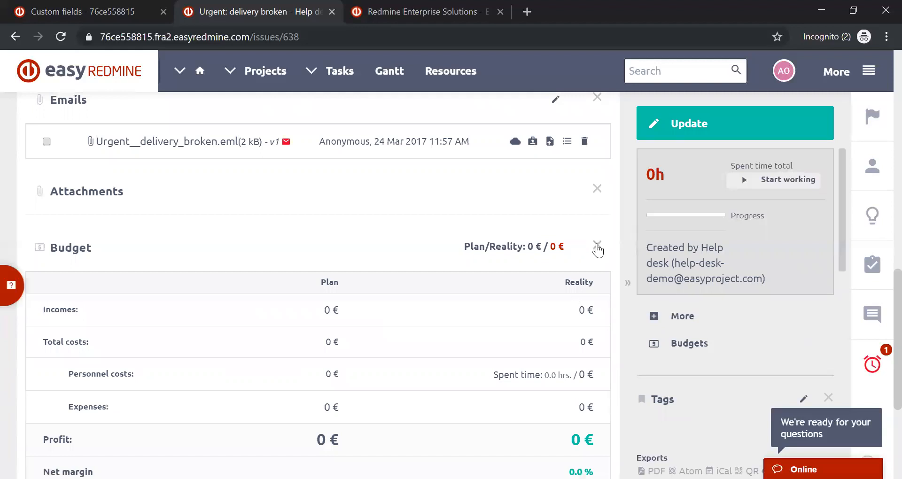
{"action": "left_click", "coordinate": [597, 257]}
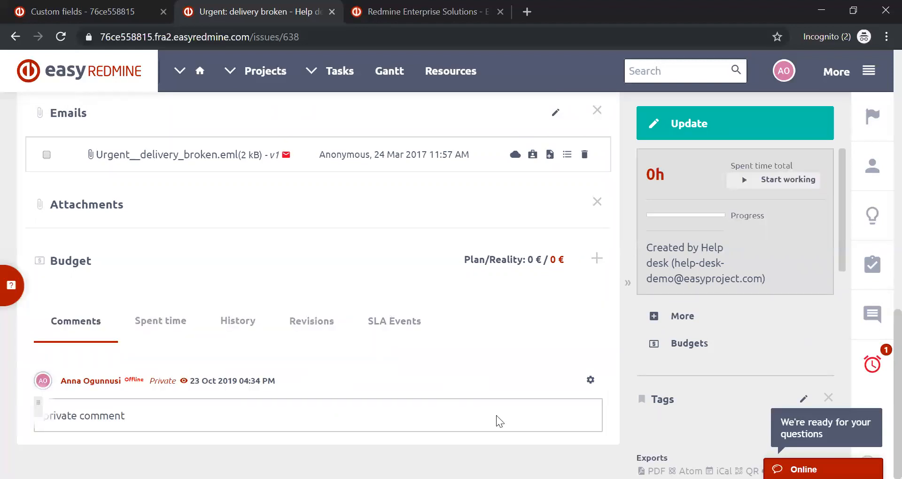
{"action": "left_click_drag", "start_coordinate": [151, 380], "coordinate": [189, 382]}
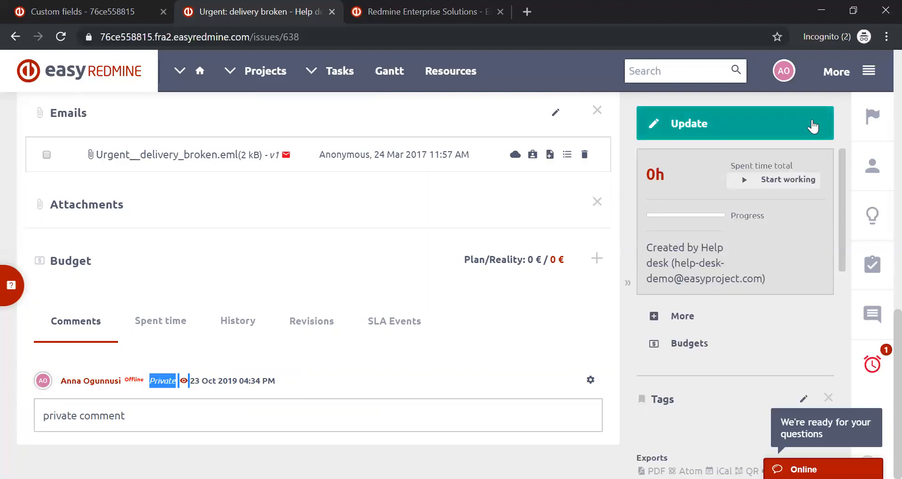
- Start another ticket update with a comment greeting the customer, reading "thank you for your email...." and closing with "Best regards," and the sender's first name
{"action": "left_click", "coordinate": [813, 124]}
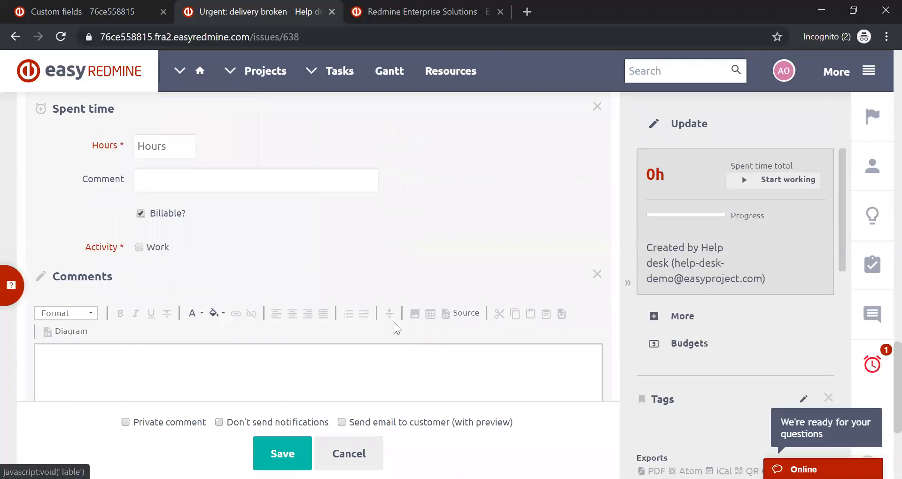
{"action": "type", "text": "Dear John,"}
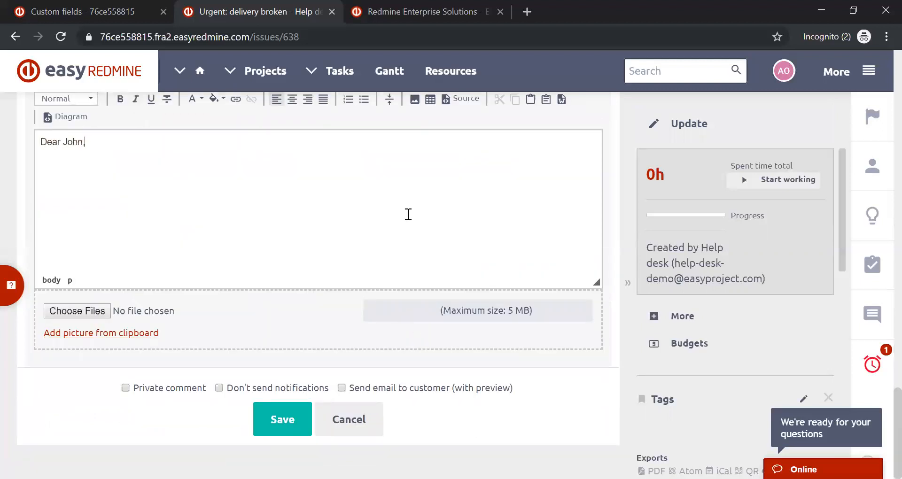
{"action": "key", "text": "Return"}
{"action": "type", "text": "thank you for your email."}
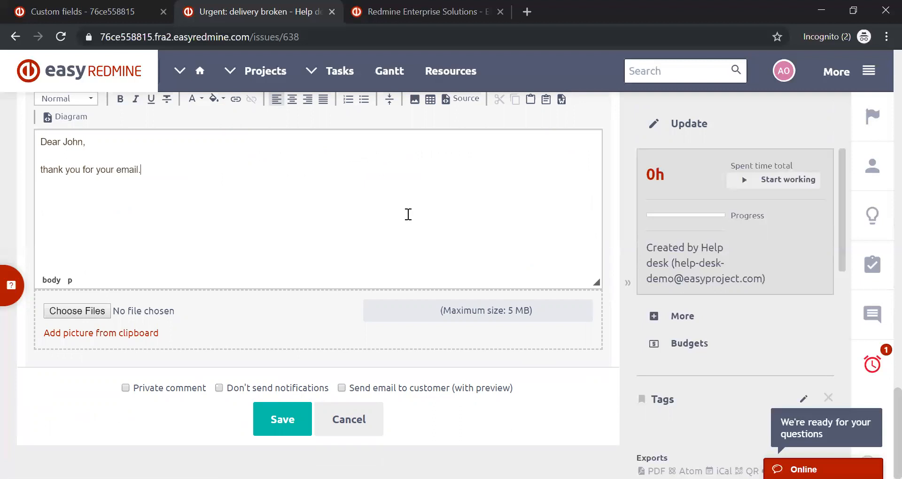
{"action": "type", "text": "...  Best regards,  "}
{"action": "type", "text": "Anna"}
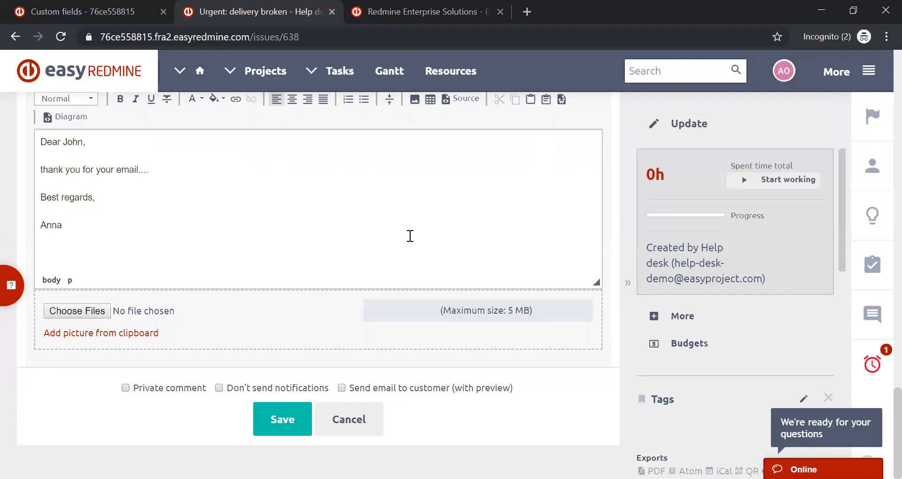
- Save the update with Send email to customer (with preview) enabled and open the email preview's Mail template choices
{"action": "left_click", "coordinate": [342, 388]}
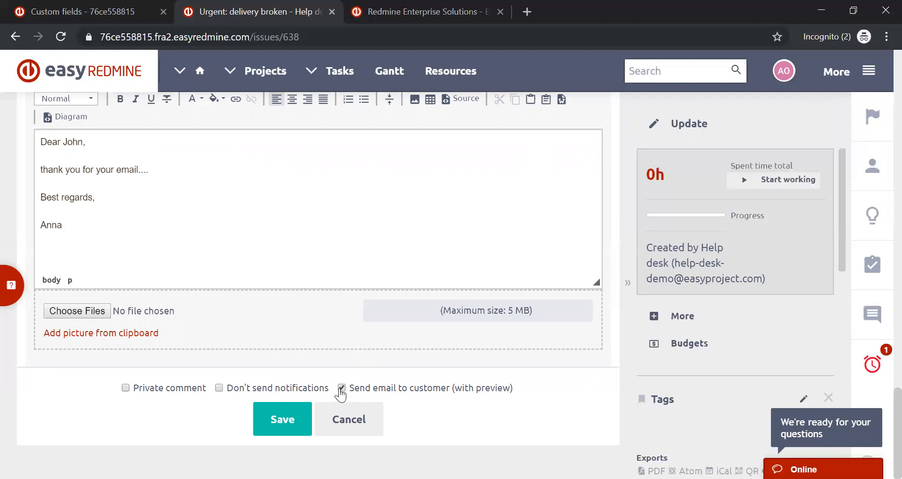
{"action": "left_click", "coordinate": [281, 421]}
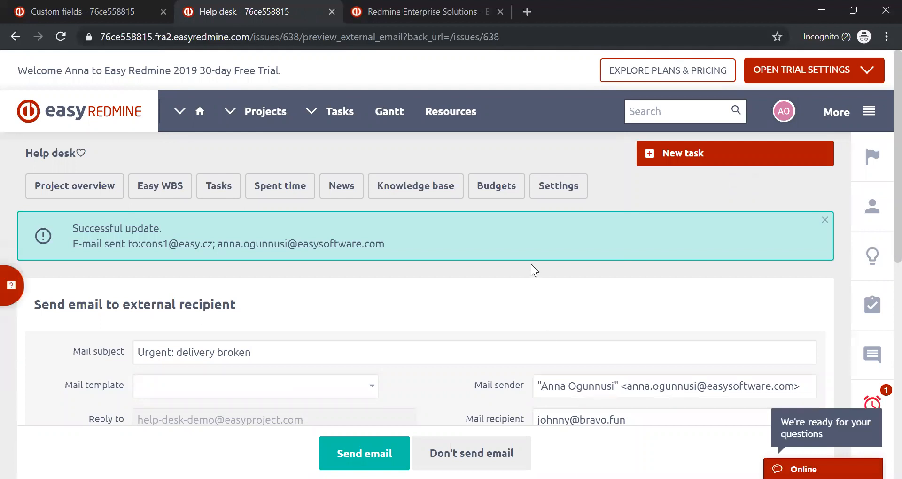
{"action": "scroll", "coordinate": [531, 264], "scroll_direction": "down", "scroll_amount": 5}
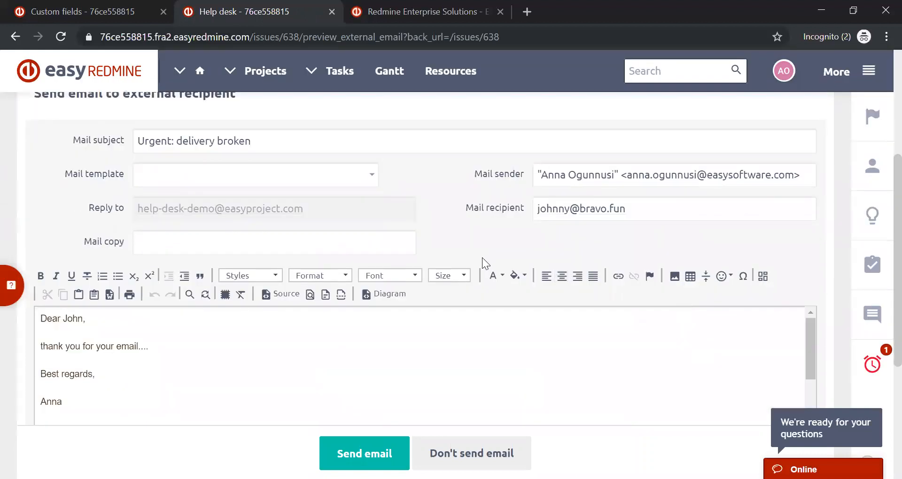
{"action": "left_click", "coordinate": [371, 174]}
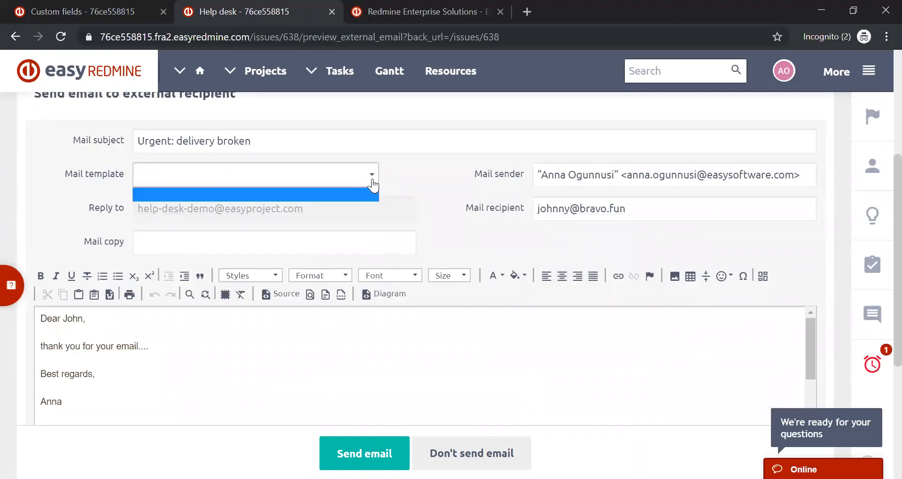
- Review the reply text, quoted customer message and attachments in the email preview, then send the email to the customer
{"action": "left_click", "coordinate": [371, 181]}
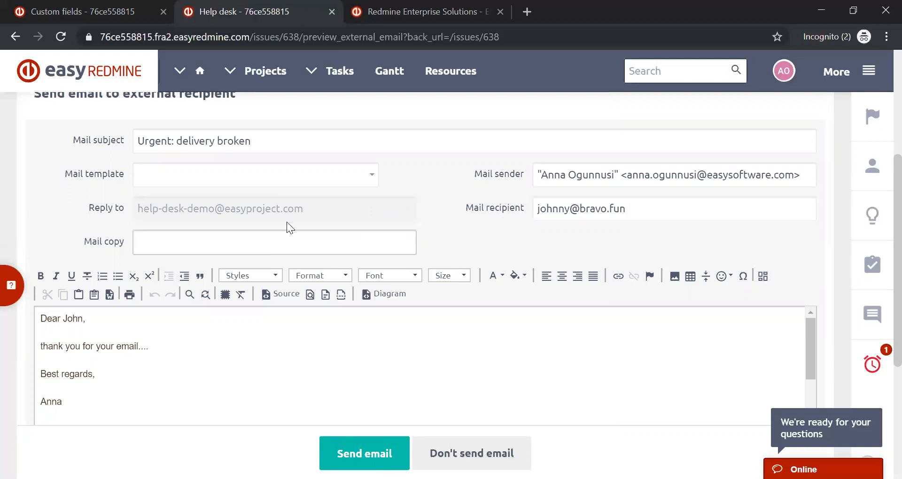
{"action": "scroll", "coordinate": [246, 306], "scroll_direction": "down", "scroll_amount": 3}
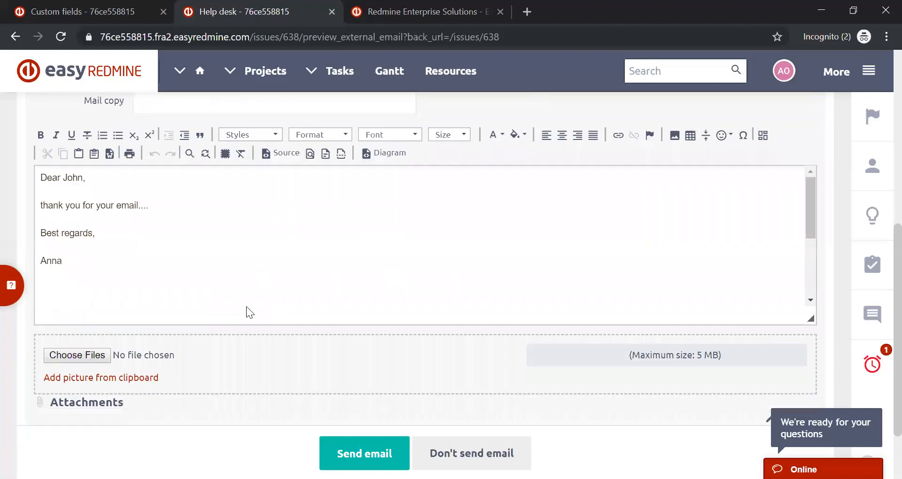
{"action": "left_click_drag", "start_coordinate": [40, 177], "coordinate": [80, 258]}
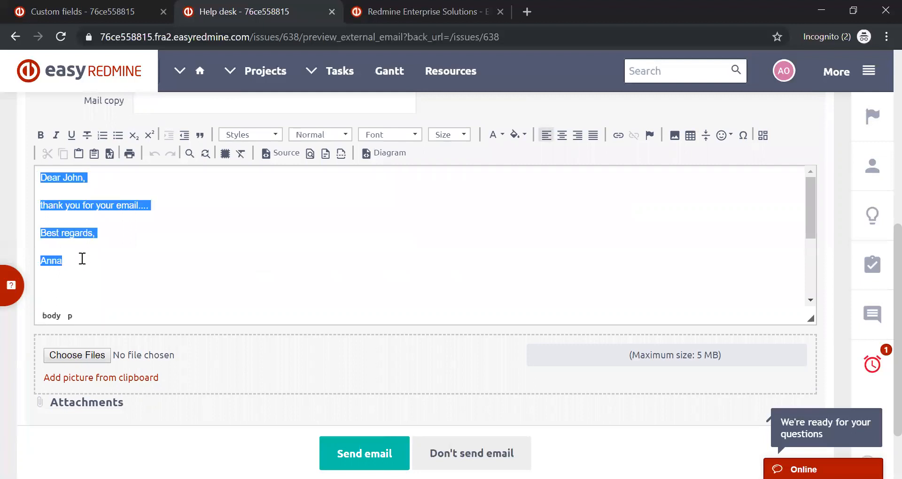
{"action": "left_click", "coordinate": [175, 275]}
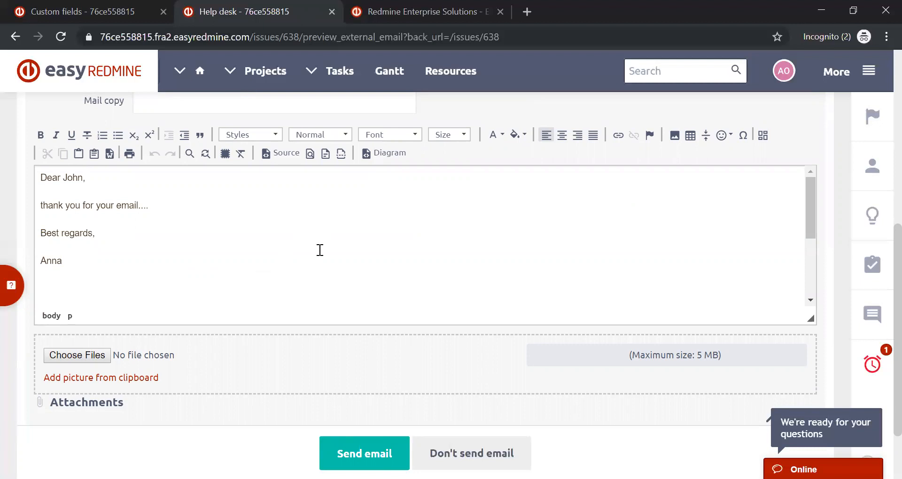
{"action": "scroll", "coordinate": [319, 248], "scroll_direction": "down", "scroll_amount": 5}
{"action": "scroll", "coordinate": [284, 239], "scroll_direction": "down", "scroll_amount": 2}
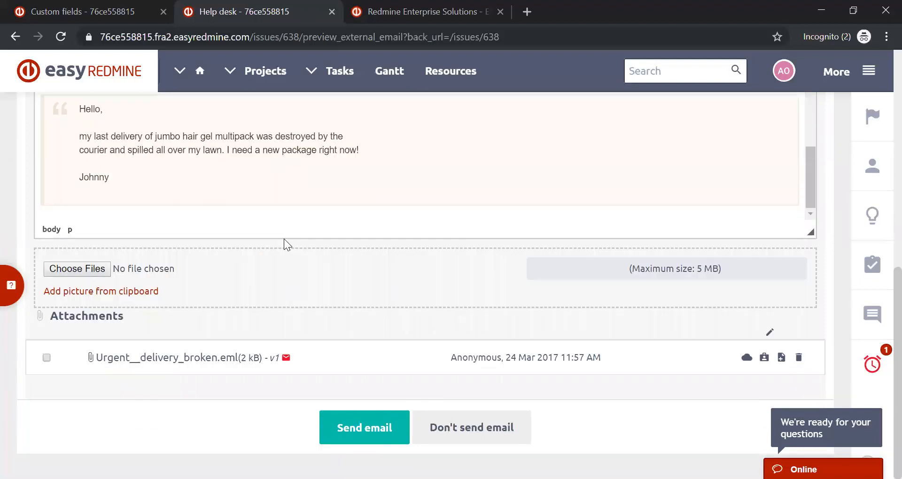
{"action": "scroll", "coordinate": [284, 239], "scroll_direction": "up", "scroll_amount": 5}
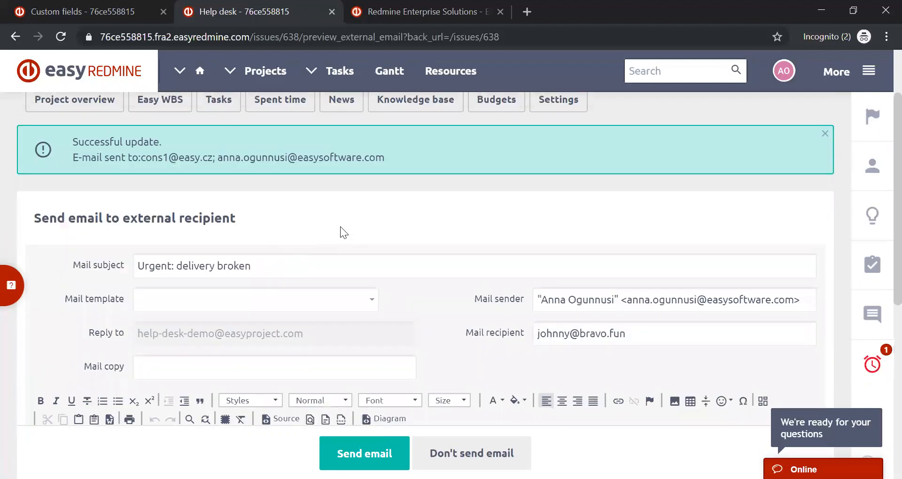
{"action": "scroll", "coordinate": [343, 232], "scroll_direction": "down", "scroll_amount": 5}
{"action": "mouse_move", "coordinate": [815, 180]}
{"action": "left_mouse_down"}
{"action": "mouse_move", "coordinate": [816, 108]}
{"action": "mouse_move", "coordinate": [814, 191]}
{"action": "left_mouse_up"}
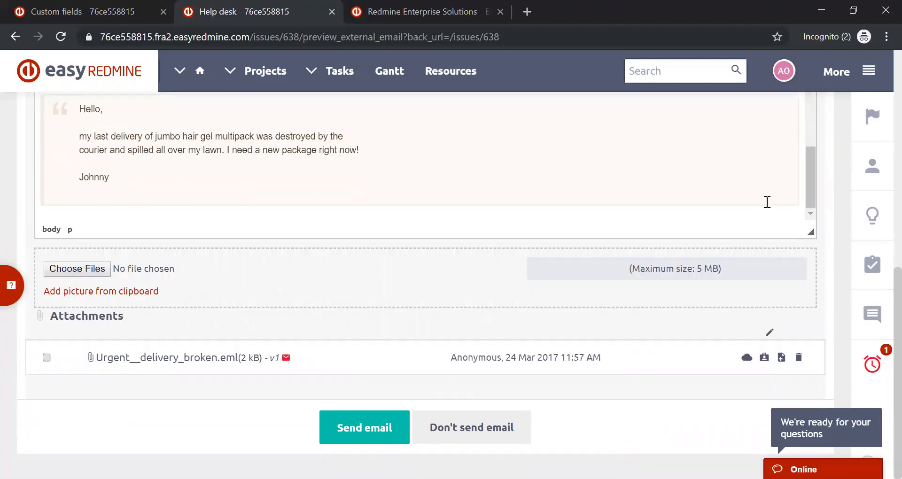
{"action": "scroll", "coordinate": [739, 205], "scroll_direction": "up", "scroll_amount": 1}
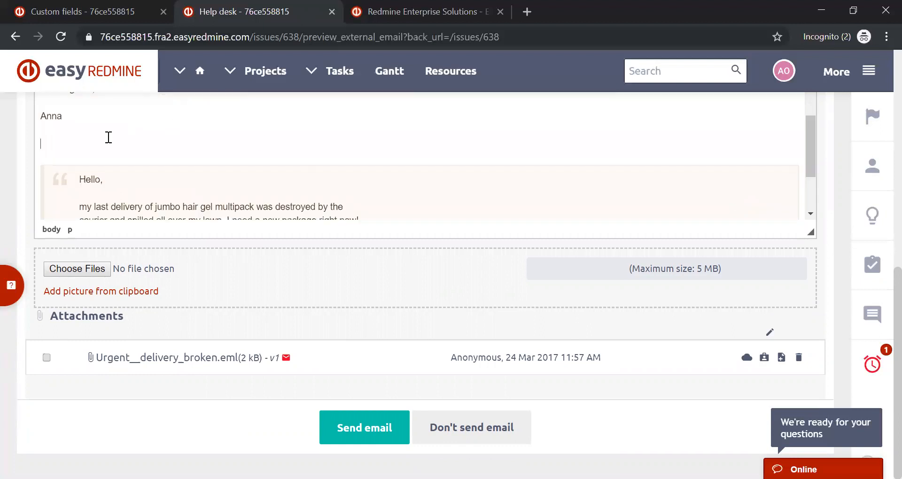
{"action": "scroll", "coordinate": [104, 137], "scroll_direction": "down", "scroll_amount": 2}
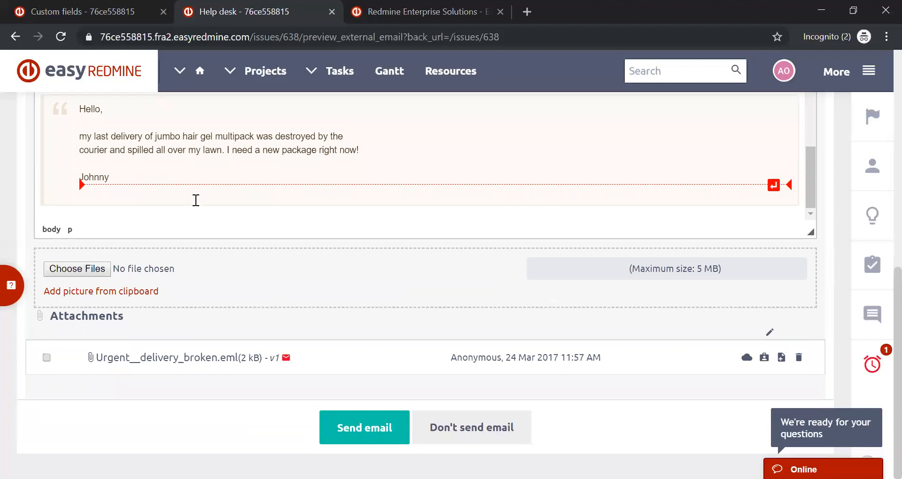
{"action": "left_click", "coordinate": [356, 429]}
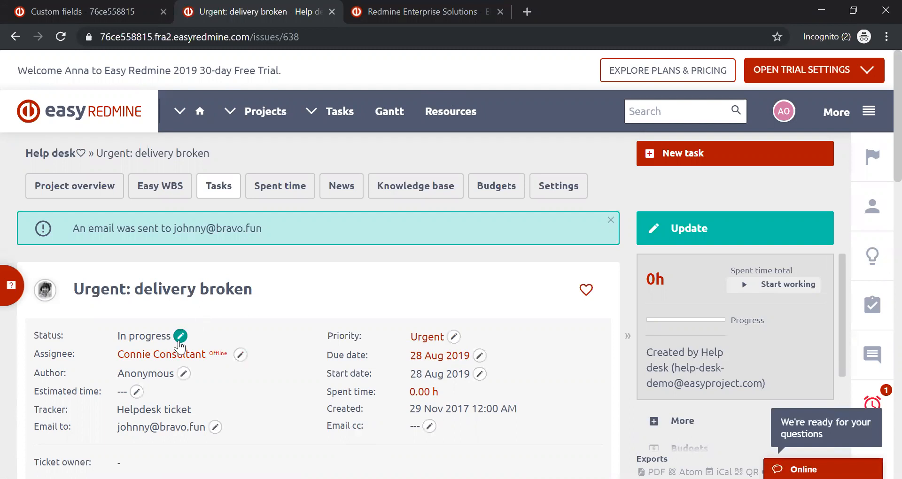
- Set the status of the "Urgent: delivery broken" ticket to On client
{"action": "left_click", "coordinate": [180, 337]}
{"action": "left_click", "coordinate": [143, 311]}
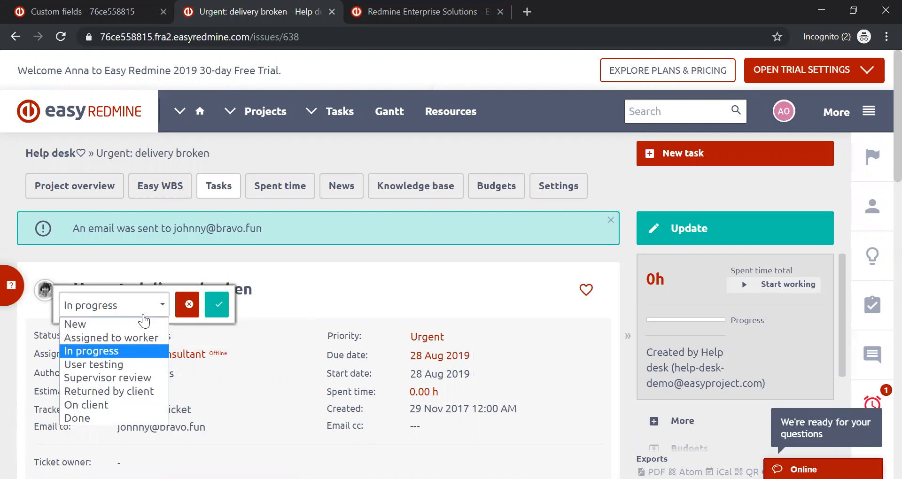
{"action": "left_click", "coordinate": [85, 405]}
{"action": "left_click", "coordinate": [223, 307]}
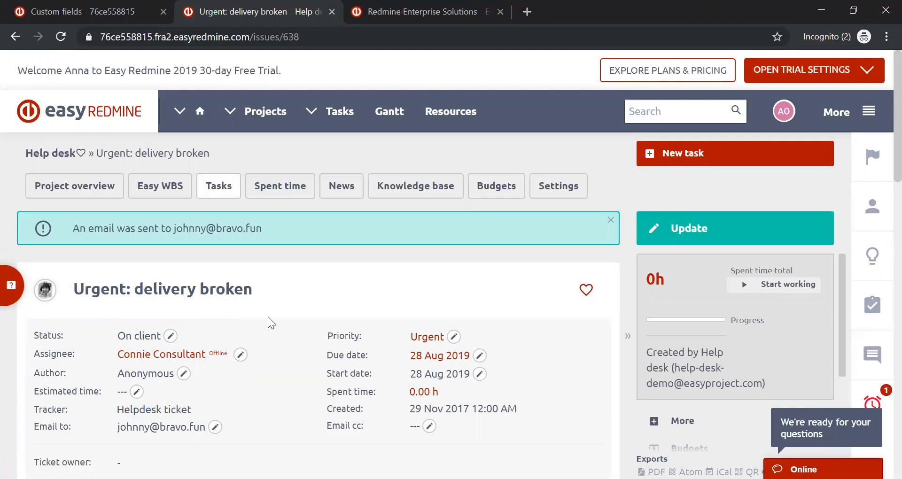
{"action": "scroll", "coordinate": [270, 317], "scroll_direction": "down", "scroll_amount": 2}
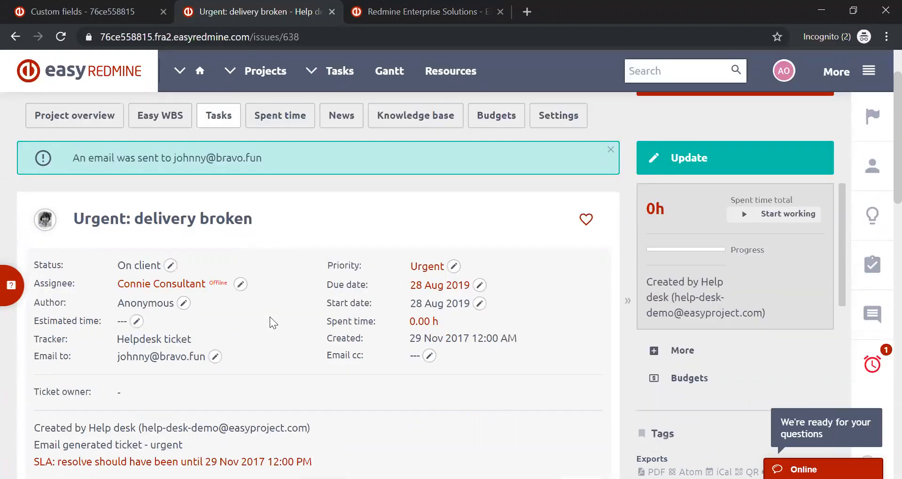
{"action": "left_click_drag", "start_coordinate": [135, 221], "coordinate": [251, 220]}
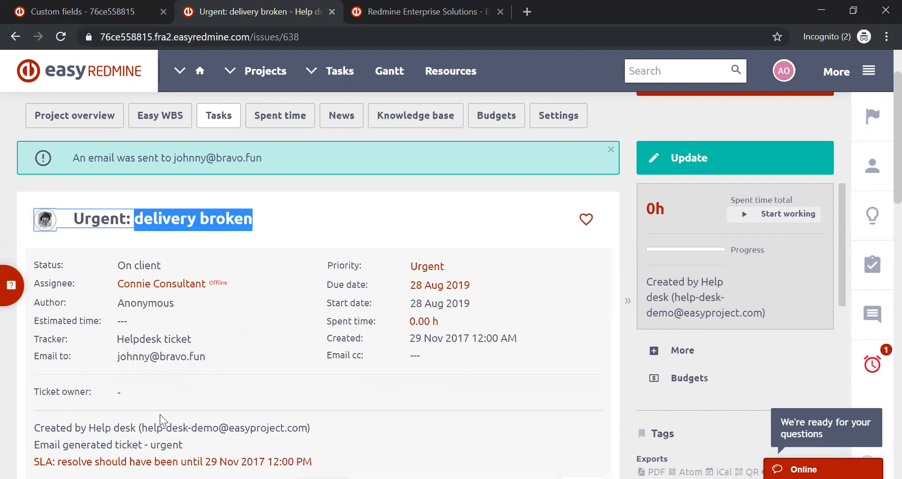
- Go to the Help desk's list of all e-mail templates and open the Standard reply template for editing
{"action": "left_click", "coordinate": [869, 72]}
{"action": "mouse_move", "coordinate": [794, 369]}
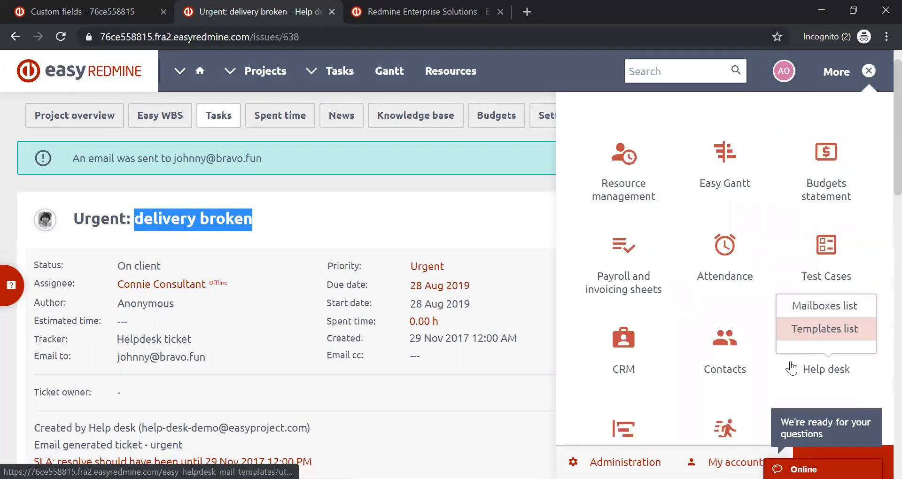
{"action": "left_click", "coordinate": [823, 373]}
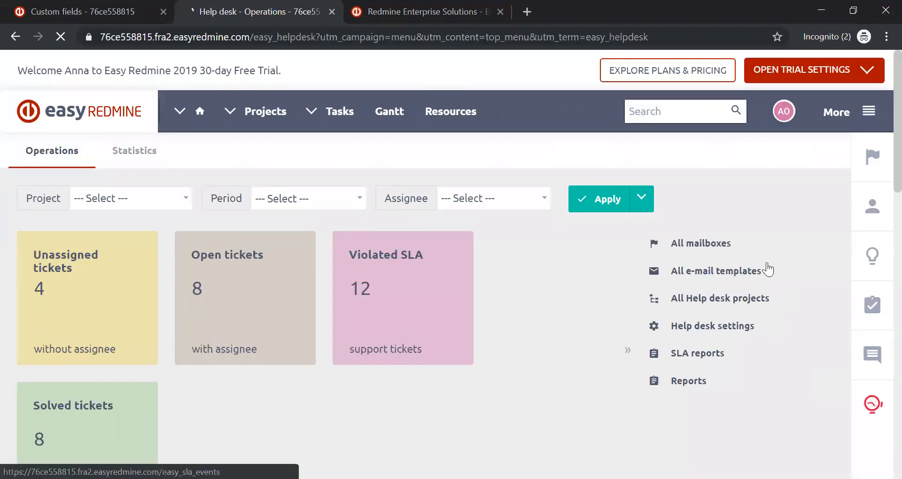
{"action": "left_click", "coordinate": [738, 271]}
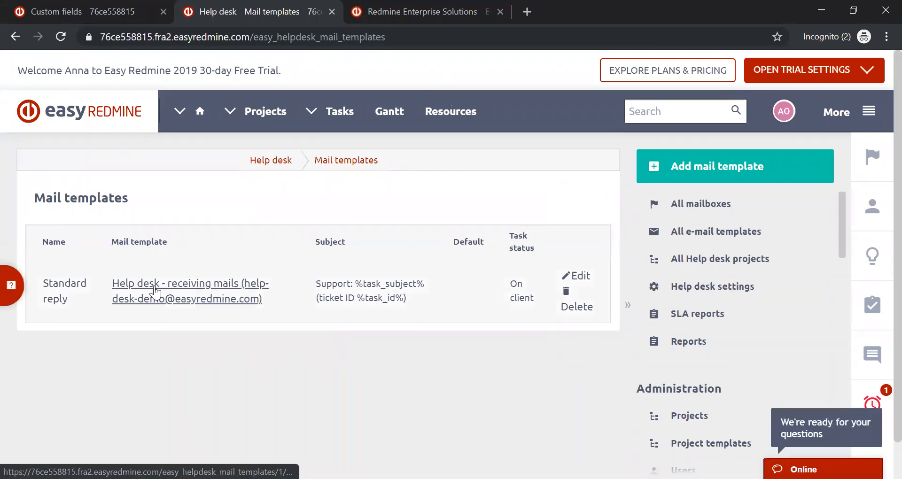
{"action": "left_click", "coordinate": [234, 293]}
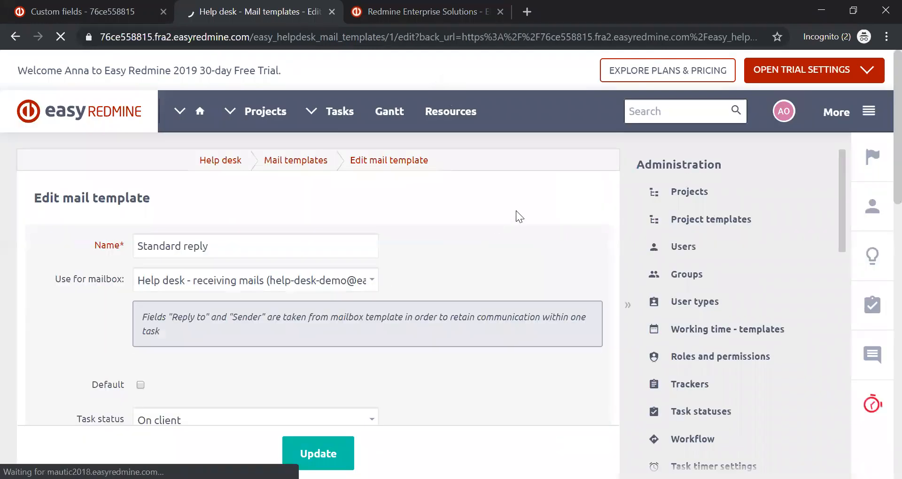
- Examine the Standard reply template's mailbox, task status, subject, available dynamic text and the placeholders in its HTML mail body
{"action": "scroll", "coordinate": [520, 215], "scroll_direction": "down", "scroll_amount": 3}
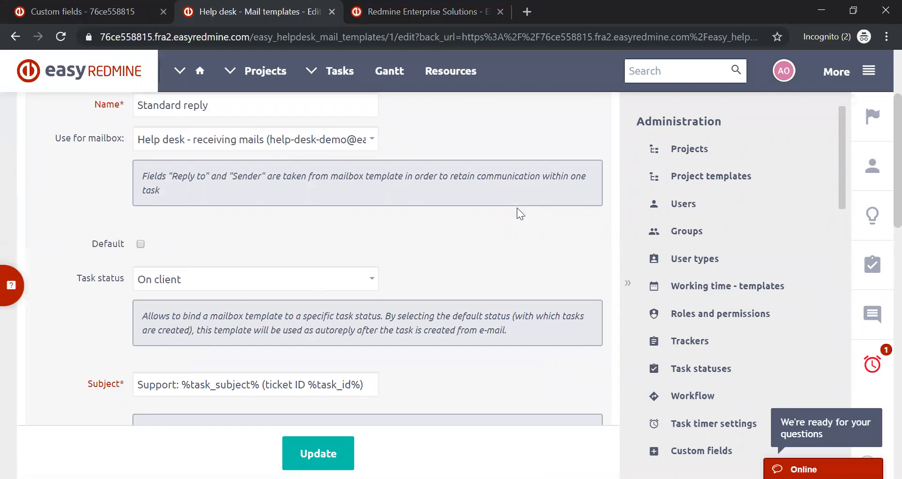
{"action": "scroll", "coordinate": [520, 230], "scroll_direction": "up", "scroll_amount": 3}
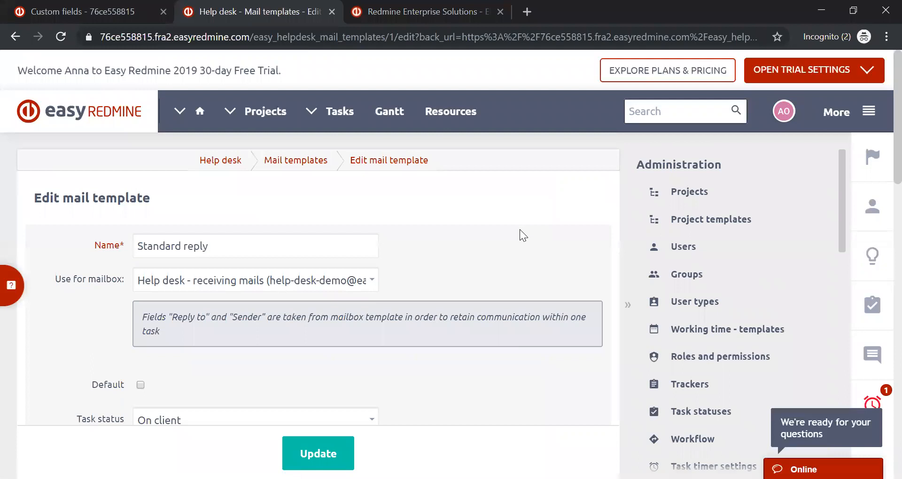
{"action": "scroll", "coordinate": [520, 229], "scroll_direction": "down", "scroll_amount": 2}
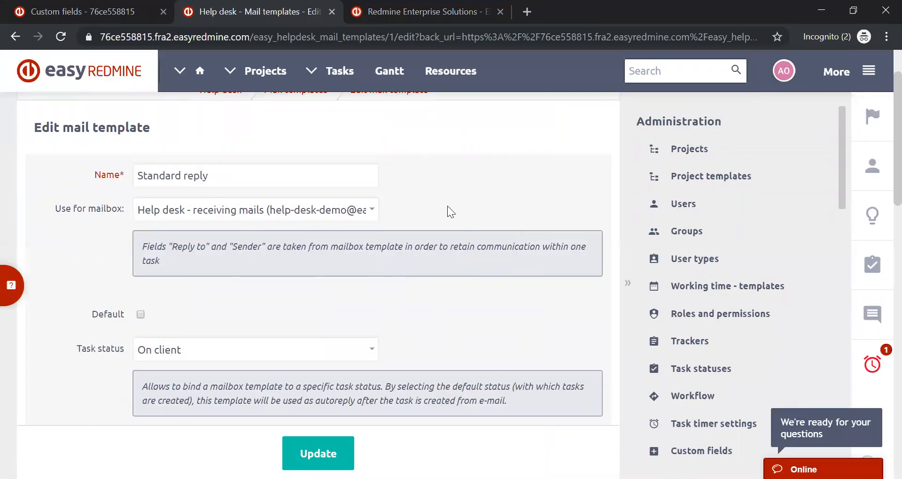
{"action": "scroll", "coordinate": [449, 206], "scroll_direction": "down", "scroll_amount": 3}
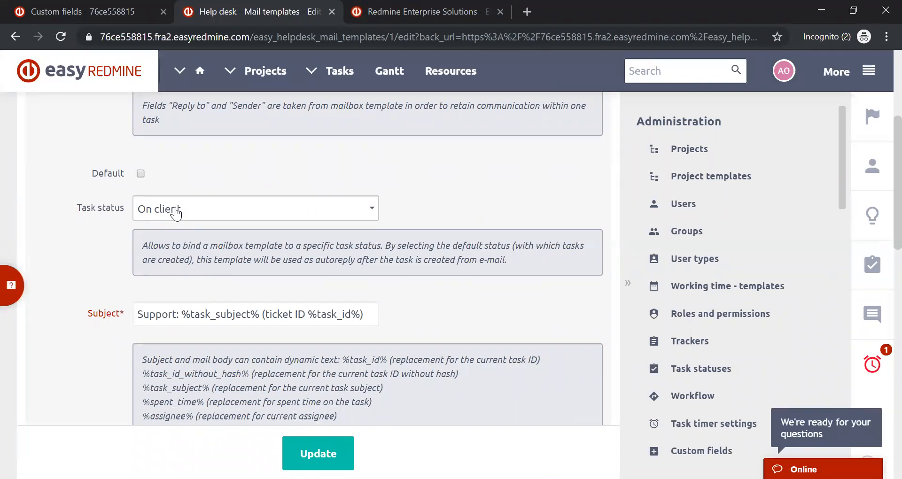
{"action": "scroll", "coordinate": [175, 214], "scroll_direction": "down", "scroll_amount": 3}
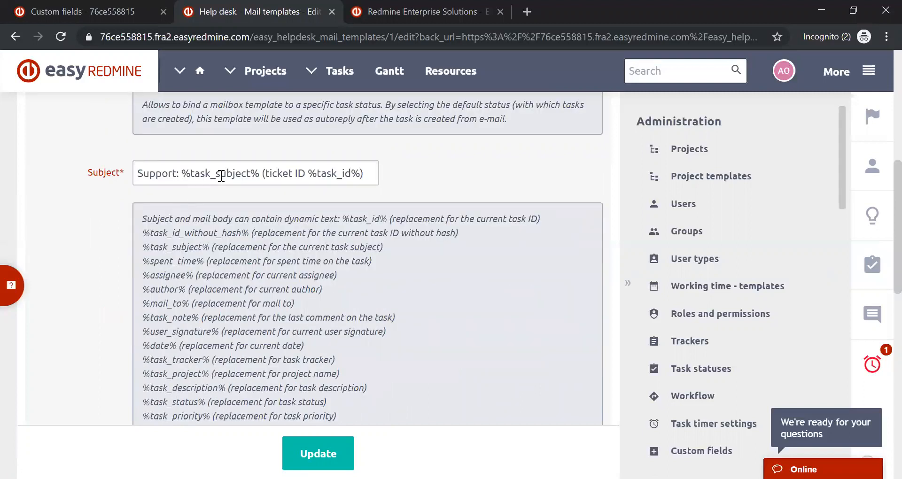
{"action": "scroll", "coordinate": [202, 173], "scroll_direction": "down", "scroll_amount": 2}
{"action": "scroll", "coordinate": [221, 176], "scroll_direction": "down", "scroll_amount": 3}
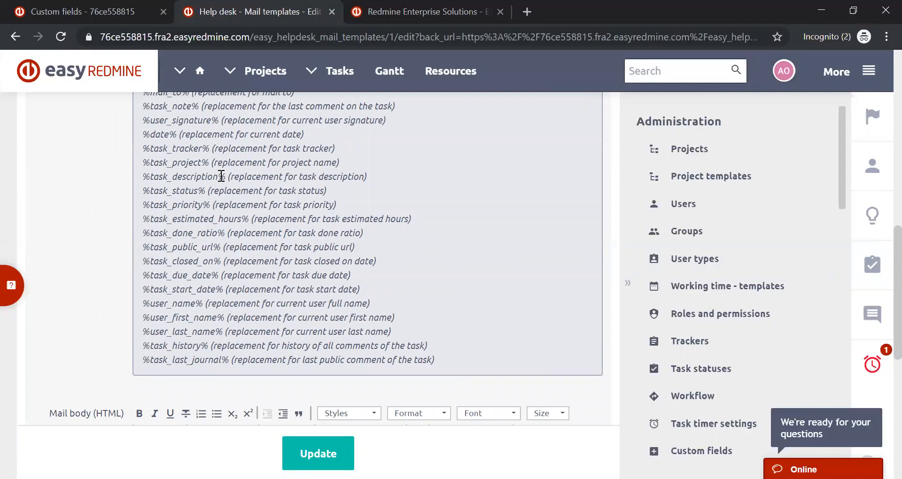
{"action": "scroll", "coordinate": [221, 177], "scroll_direction": "down", "scroll_amount": 6}
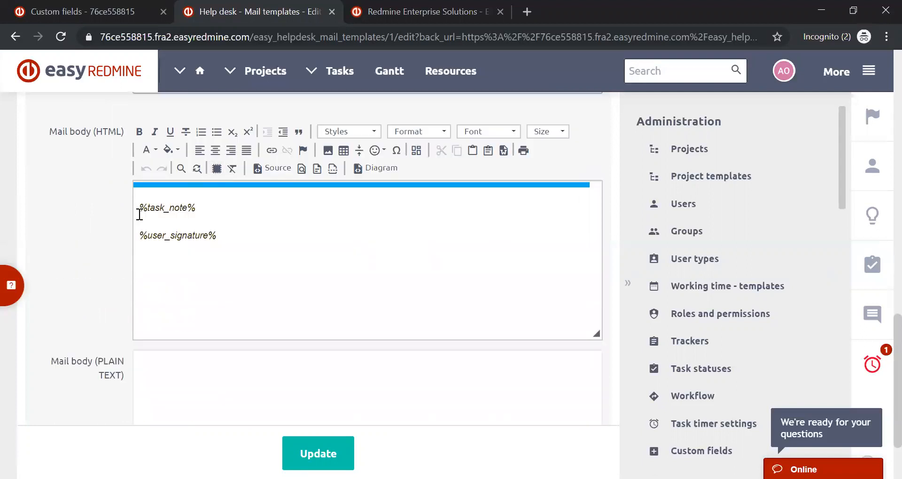
{"action": "left_click_drag", "start_coordinate": [139, 207], "coordinate": [131, 235]}
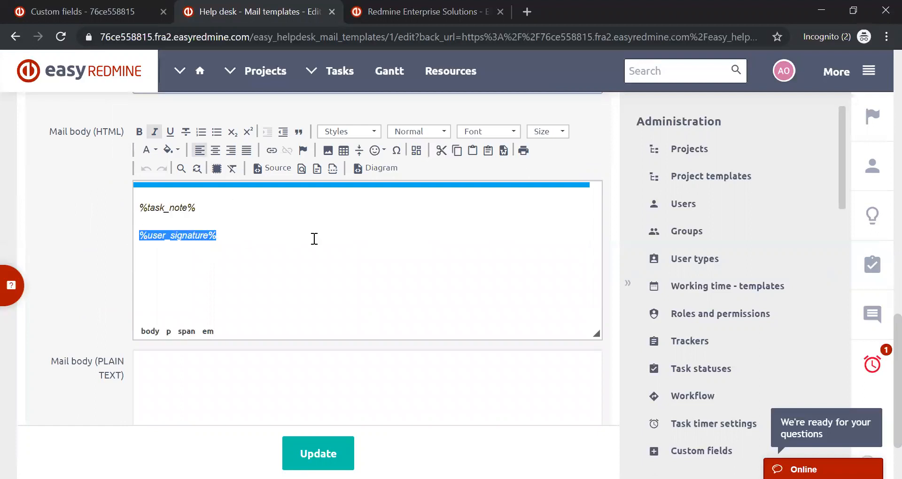
{"action": "scroll", "coordinate": [315, 240], "scroll_direction": "down", "scroll_amount": 2}
{"action": "scroll", "coordinate": [324, 258], "scroll_direction": "up", "scroll_amount": 10}
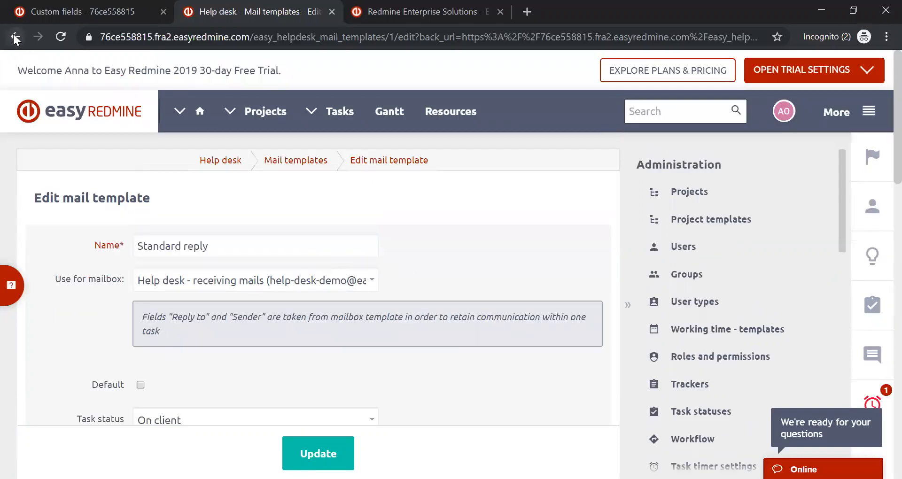
- Open a blank new mail template form from the templates list, look through its fields and return without saving
{"action": "left_click", "coordinate": [15, 36]}
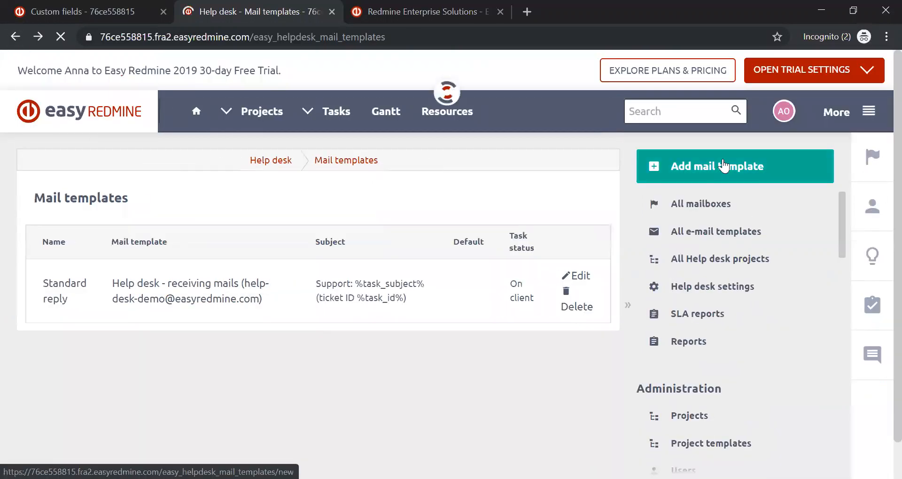
{"action": "left_click", "coordinate": [724, 167]}
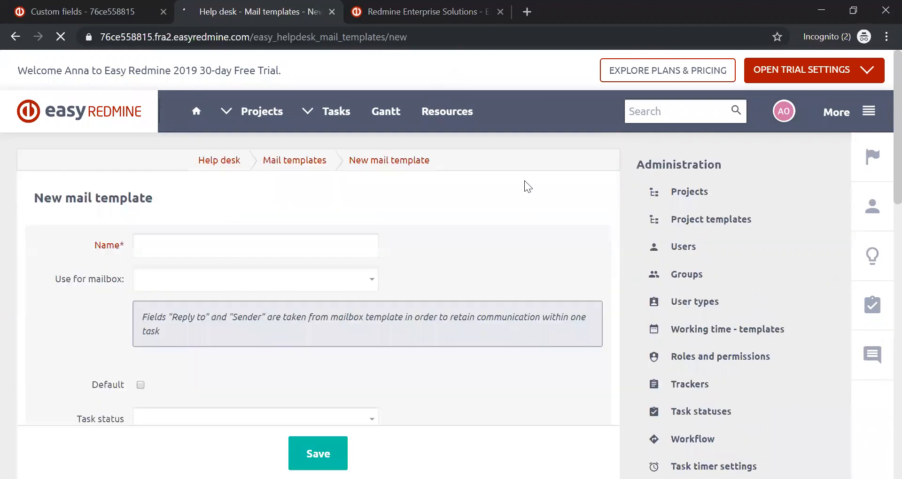
{"action": "scroll", "coordinate": [526, 185], "scroll_direction": "down", "scroll_amount": 10}
{"action": "scroll", "coordinate": [525, 181], "scroll_direction": "down", "scroll_amount": 3}
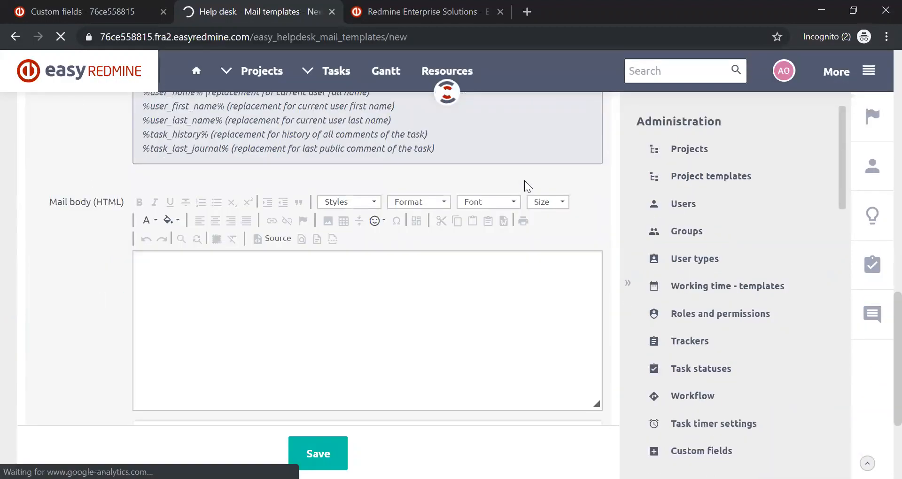
{"action": "scroll", "coordinate": [524, 180], "scroll_direction": "up", "scroll_amount": 10}
{"action": "left_click", "coordinate": [16, 36]}
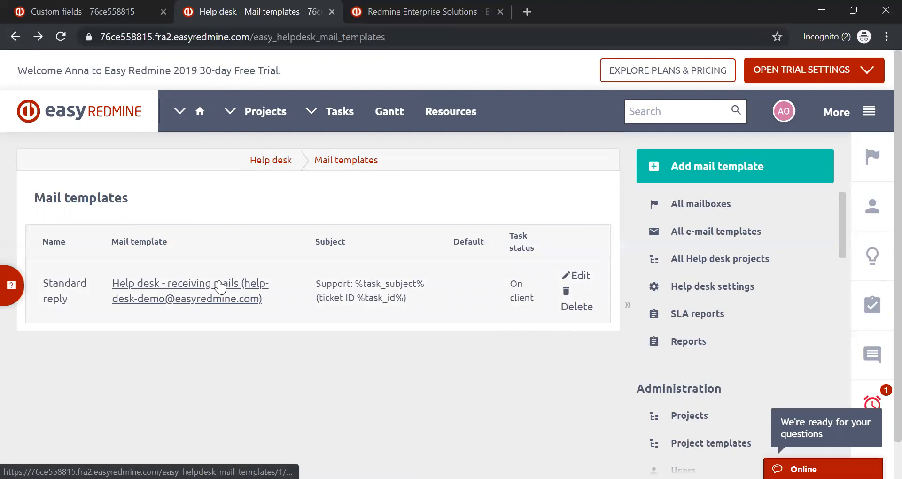
- Reopen the Standard reply template and show the mailboxes available under Use for mailbox
{"action": "left_click", "coordinate": [220, 285]}
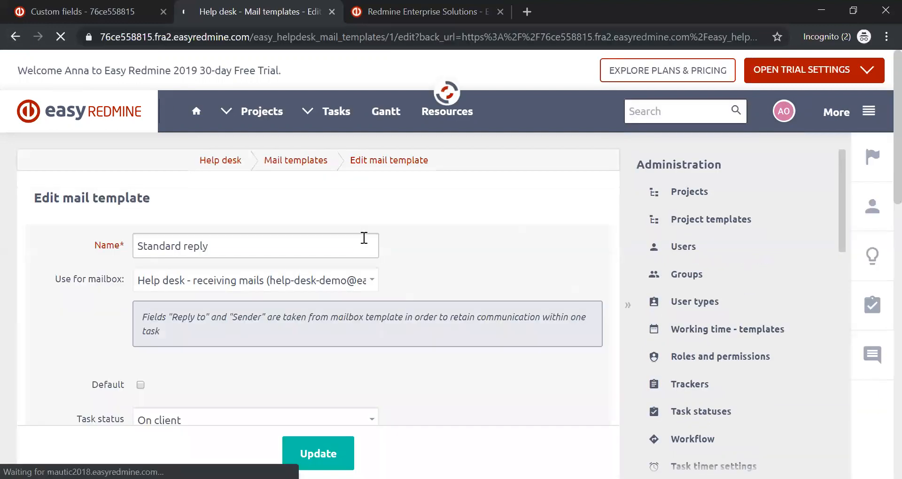
{"action": "scroll", "coordinate": [365, 237], "scroll_direction": "down", "scroll_amount": 10}
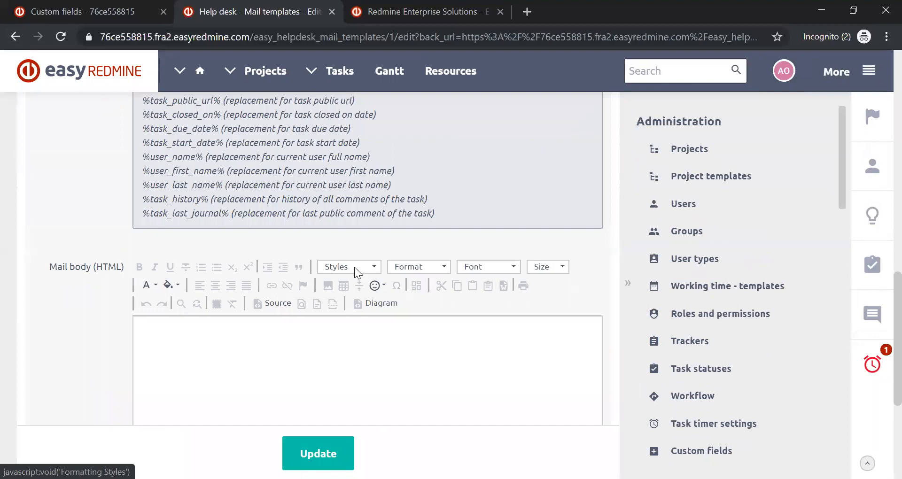
{"action": "scroll", "coordinate": [357, 282], "scroll_direction": "up", "scroll_amount": 10}
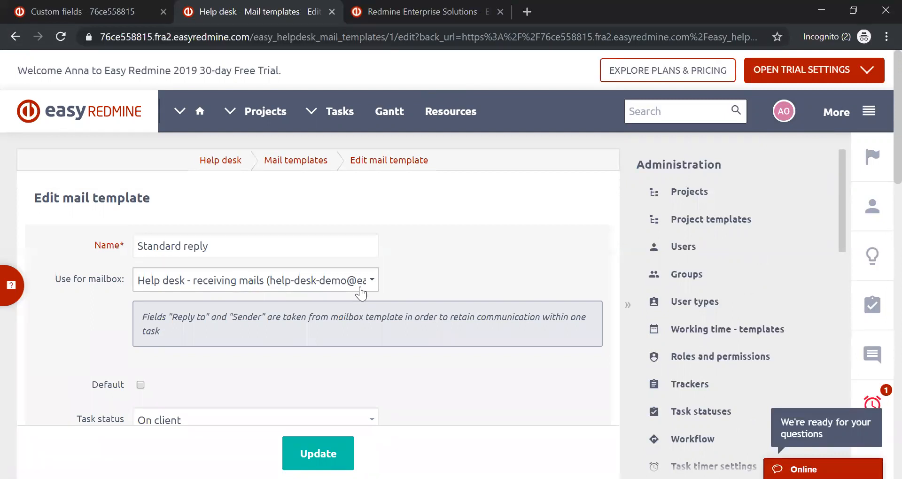
{"action": "left_click", "coordinate": [360, 295]}
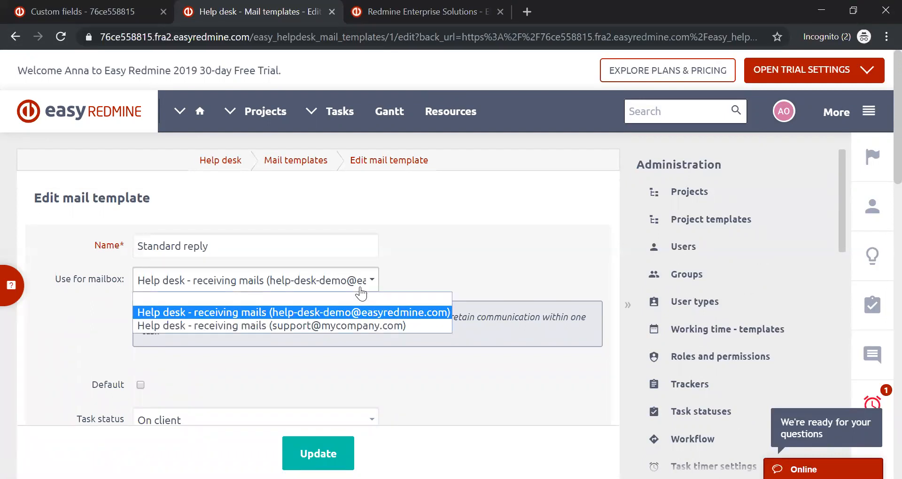
- Try the support mailbox for the Standard reply template and switch back to the help-desk-demo mailbox
{"action": "left_click", "coordinate": [376, 326]}
{"action": "left_click", "coordinate": [373, 288]}
{"action": "left_click", "coordinate": [376, 313]}
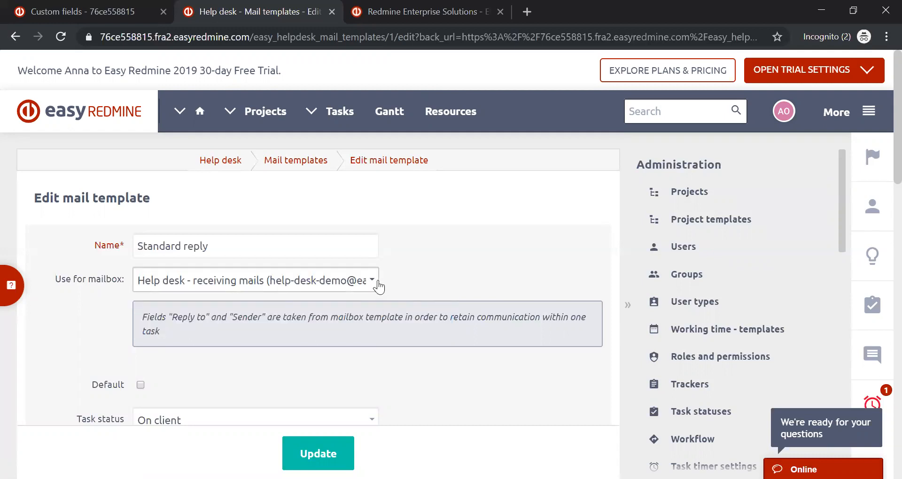
- Review the template's task status, subject, dynamic text list and HTML mail body
{"action": "scroll", "coordinate": [379, 286], "scroll_direction": "down", "scroll_amount": 3}
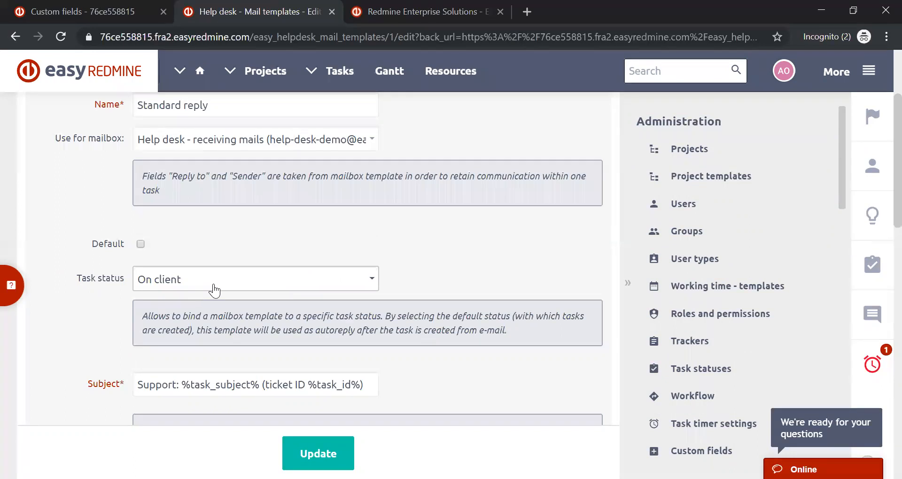
{"action": "scroll", "coordinate": [215, 290], "scroll_direction": "down", "scroll_amount": 6}
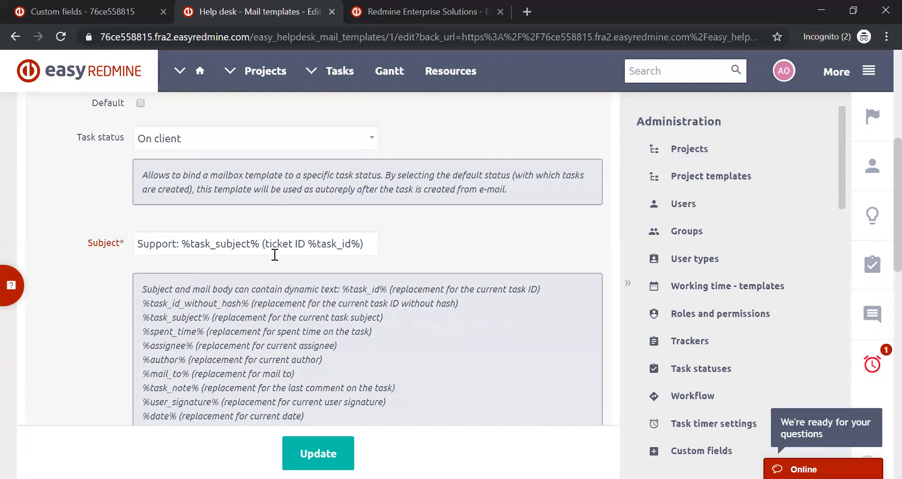
{"action": "scroll", "coordinate": [251, 242], "scroll_direction": "up", "scroll_amount": 2}
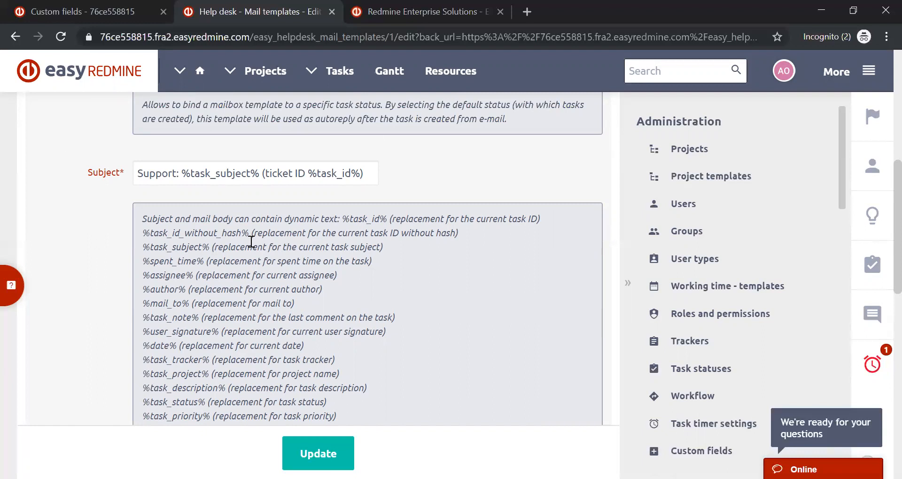
{"action": "scroll", "coordinate": [251, 241], "scroll_direction": "down", "scroll_amount": 9}
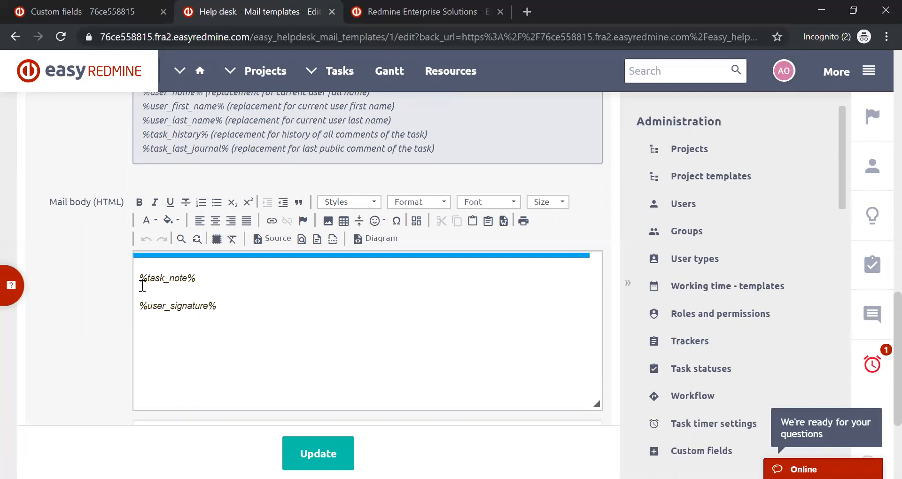
{"action": "scroll", "coordinate": [246, 232], "scroll_direction": "up", "scroll_amount": 9}
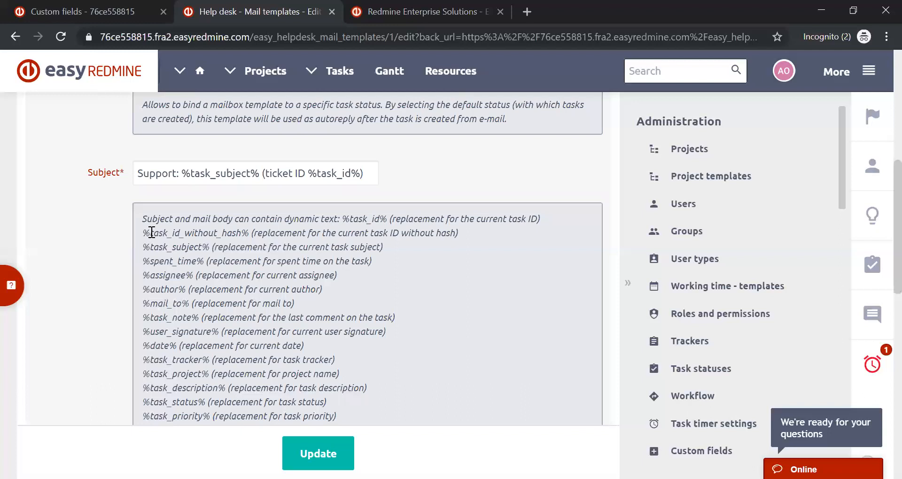
- Highlight example placeholders in the dynamic text list, including %task_id_without_hash%, %spent_time%, %mail_to% and %task_status%
{"action": "left_click_drag", "start_coordinate": [143, 233], "coordinate": [235, 233]}
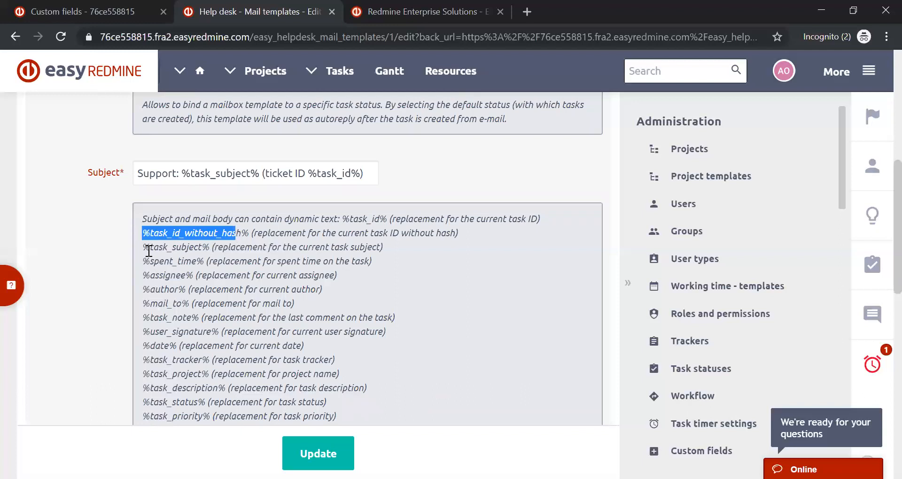
{"action": "left_click_drag", "start_coordinate": [137, 262], "coordinate": [204, 262]}
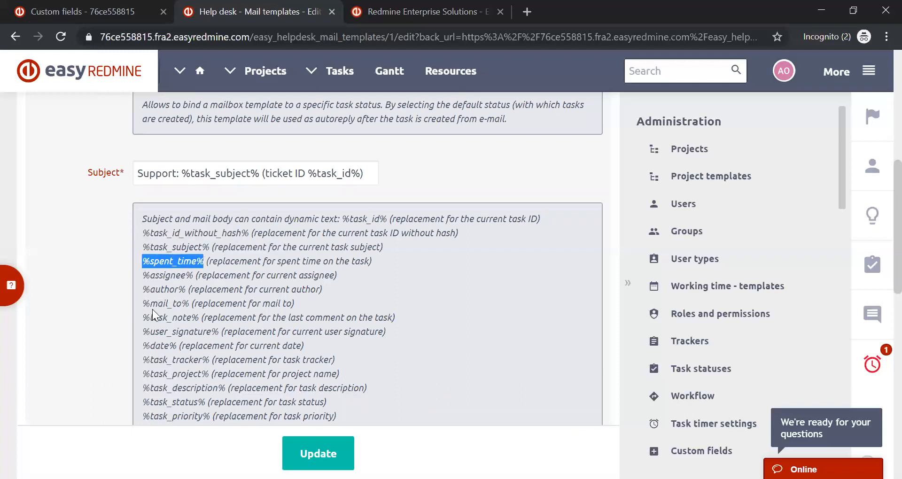
{"action": "left_click_drag", "start_coordinate": [150, 304], "coordinate": [205, 304]}
{"action": "scroll", "coordinate": [205, 305], "scroll_direction": "down", "scroll_amount": 3}
{"action": "left_click_drag", "start_coordinate": [171, 249], "coordinate": [203, 287]}
{"action": "left_click_drag", "start_coordinate": [143, 261], "coordinate": [205, 259]}
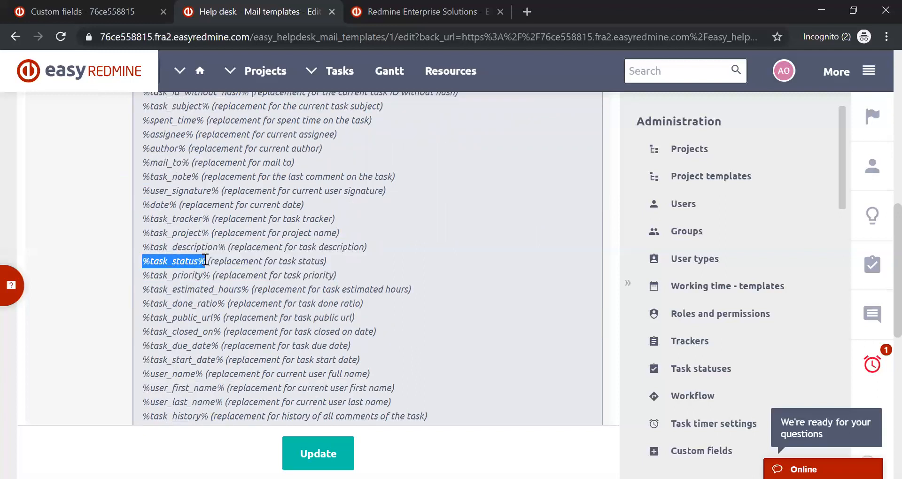
{"action": "left_click", "coordinate": [183, 262]}
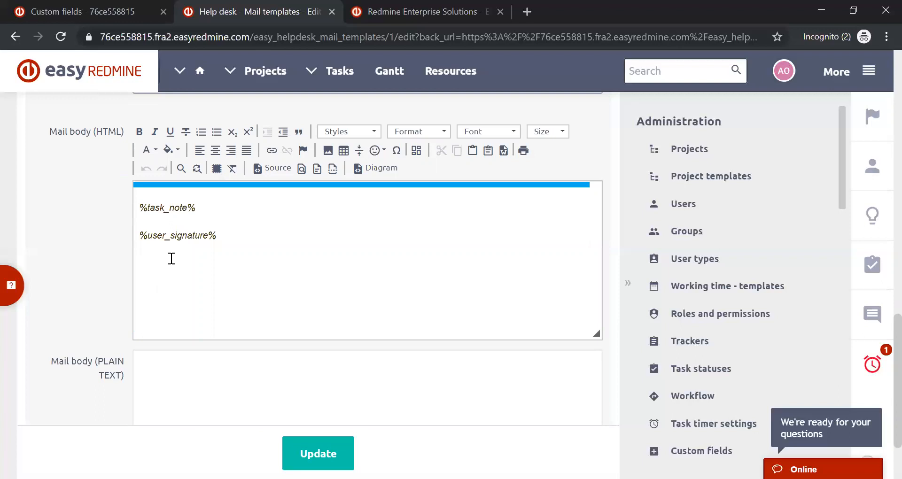
- Add the greeting "Hello" on its own line above %task_note% in the HTML mail body
{"action": "scroll", "coordinate": [172, 259], "scroll_direction": "up", "scroll_amount": 3}
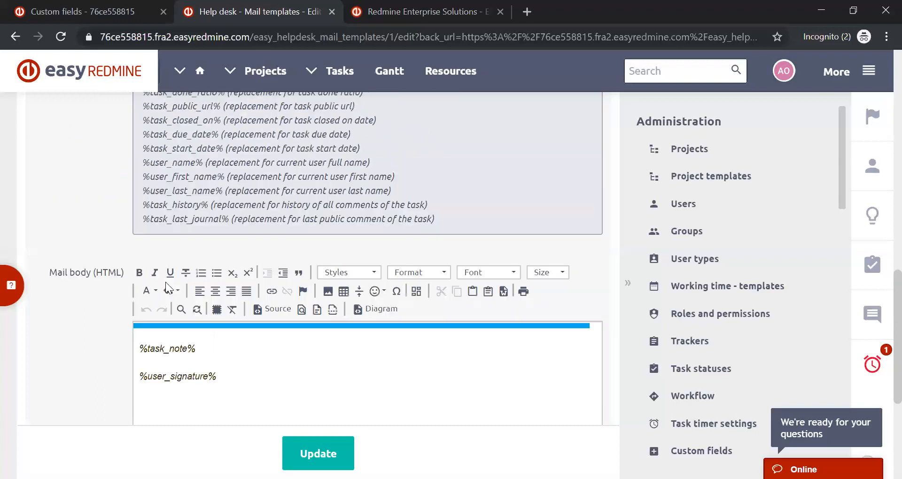
{"action": "left_click", "coordinate": [154, 310]}
{"action": "scroll", "coordinate": [154, 309], "scroll_direction": "down", "scroll_amount": 1}
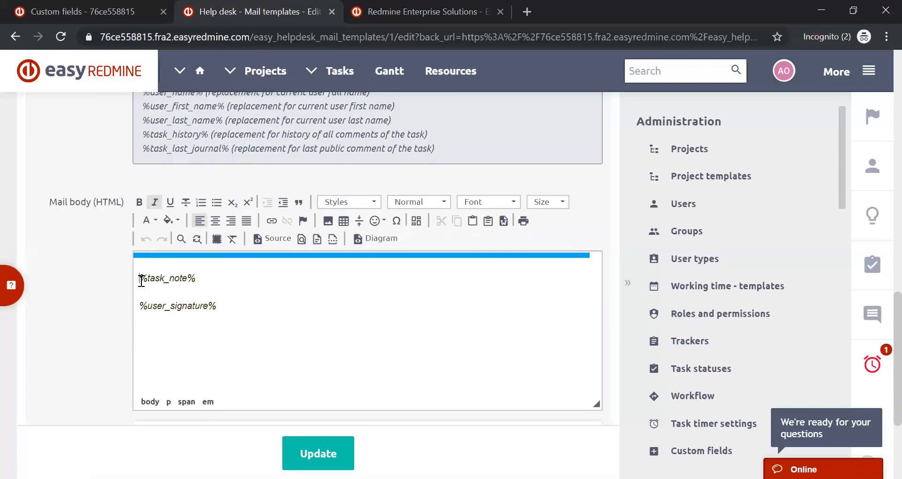
{"action": "key", "text": "Return"}
{"action": "key", "text": "Up"}
{"action": "key", "text": "Up"}
{"action": "type", "text": "Hello"}
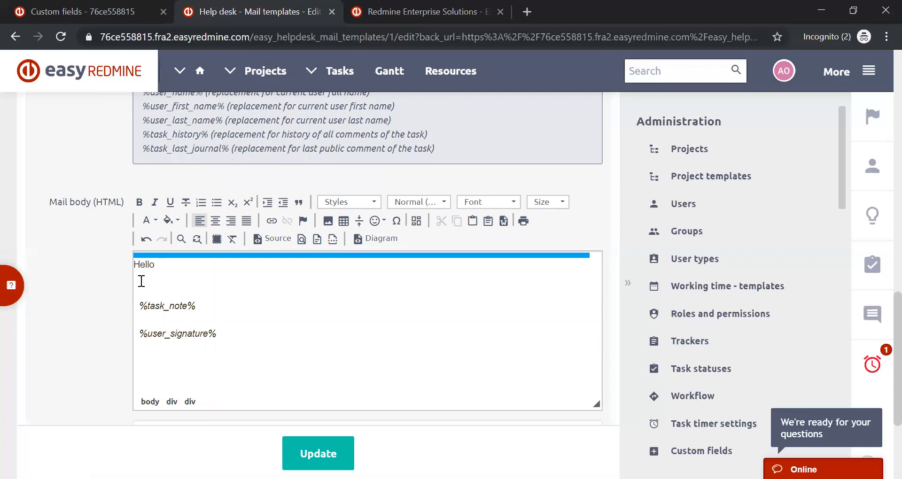
- Copy the %user_first_name% placeholder from the dynamic text list and insert it after "Hello" in the mail body
{"action": "left_click_drag", "start_coordinate": [144, 106], "coordinate": [226, 106]}
{"action": "key", "text": "ctrl+c"}
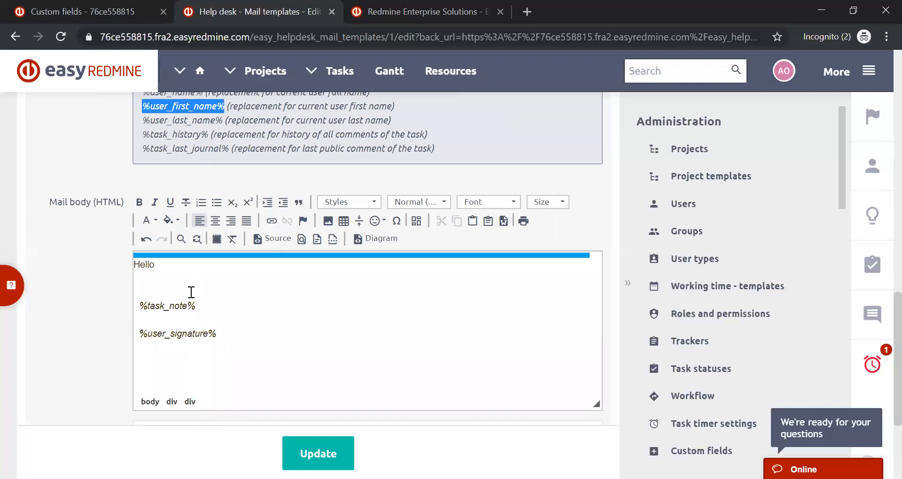
{"action": "left_click", "coordinate": [163, 264]}
{"action": "key", "text": "ctrl+v"}
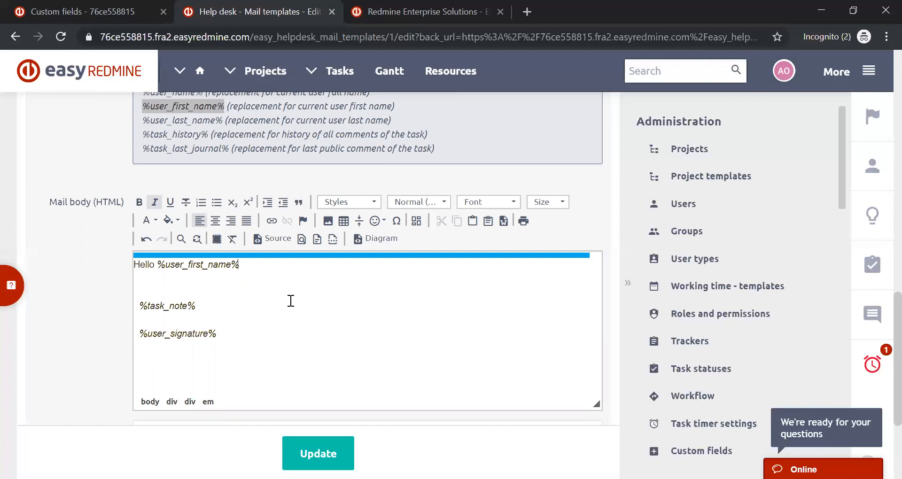
- Below the greeting, start a sentence with "your ticket" followed by the %task_subject% placeholder from the dynamic text list
{"action": "key", "text": "Return"}
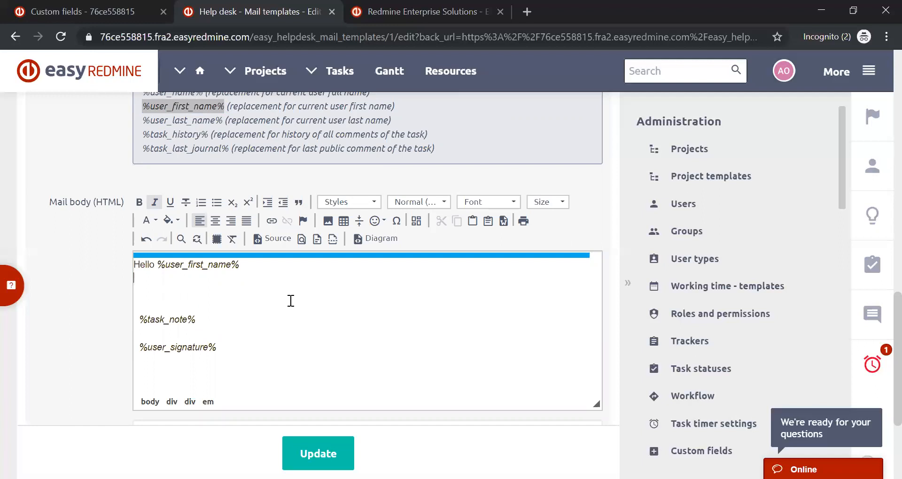
{"action": "key", "text": "Return"}
{"action": "type", "text": "your"}
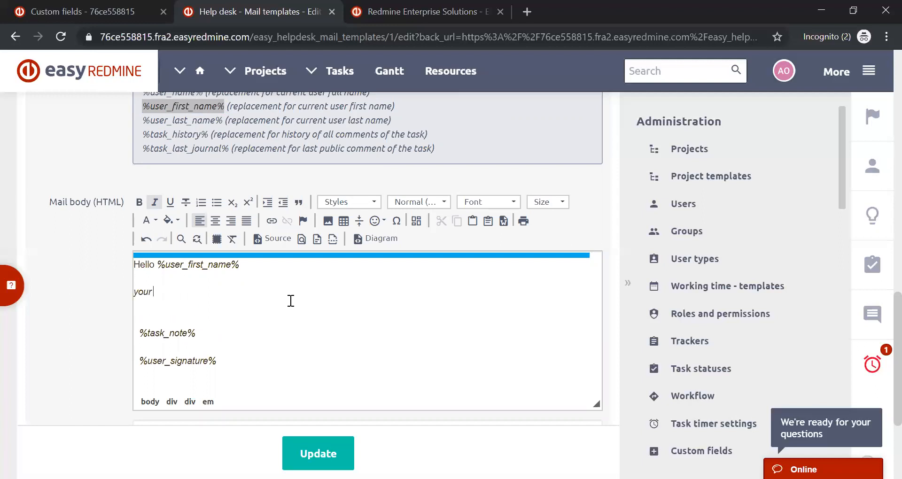
{"action": "type", "text": " ticket"}
{"action": "scroll", "coordinate": [310, 315], "scroll_direction": "up", "scroll_amount": 7}
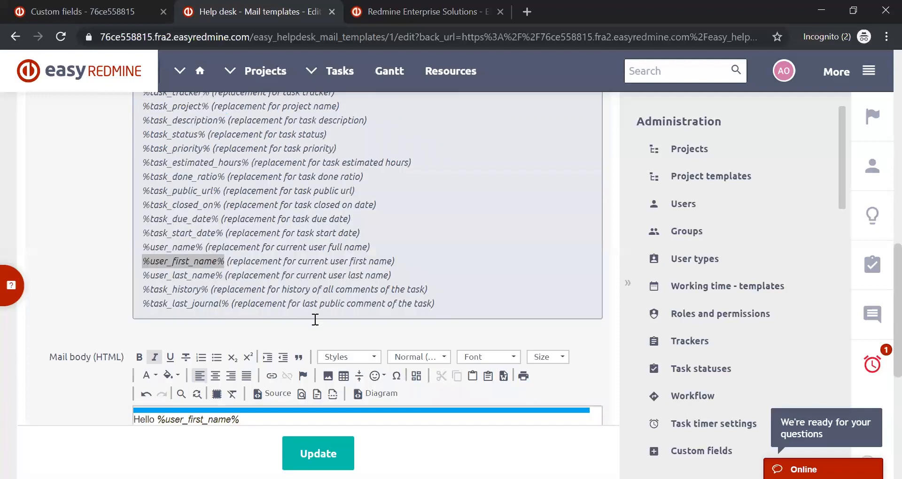
{"action": "scroll", "coordinate": [315, 320], "scroll_direction": "up", "scroll_amount": 3}
{"action": "scroll", "coordinate": [317, 319], "scroll_direction": "down", "scroll_amount": 1}
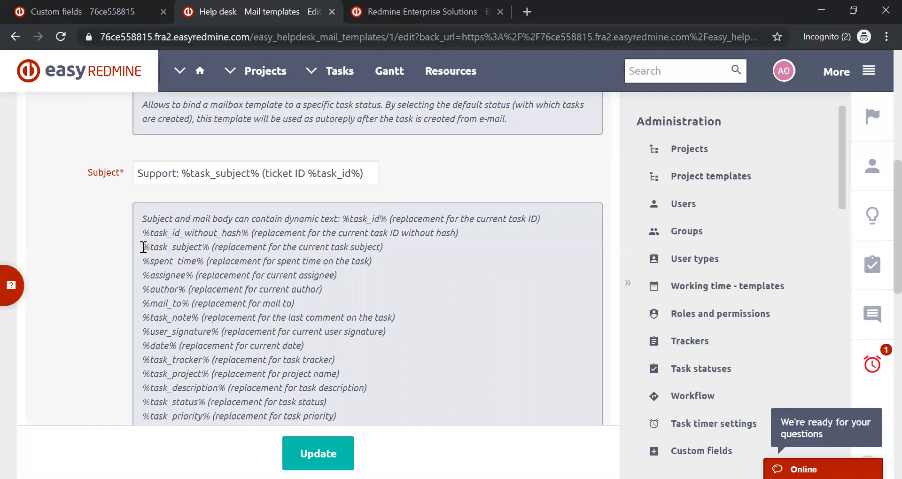
{"action": "left_click_drag", "start_coordinate": [142, 247], "coordinate": [213, 246]}
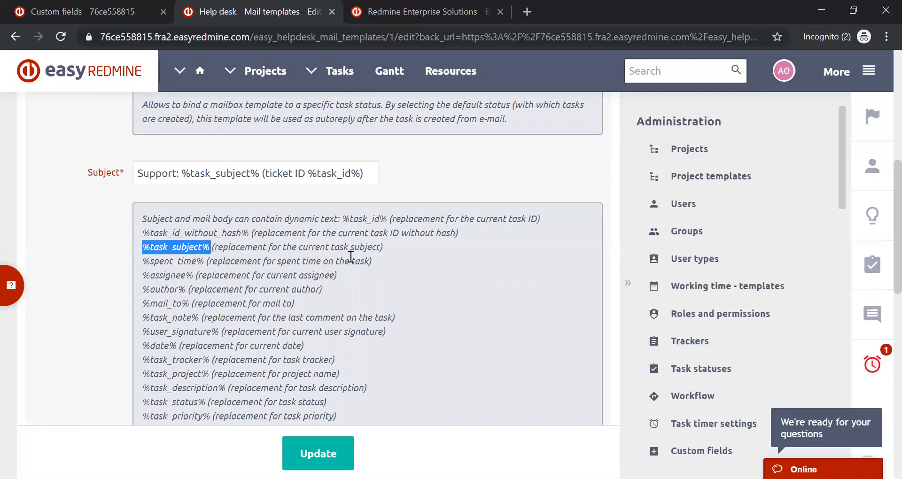
{"action": "scroll", "coordinate": [352, 278], "scroll_direction": "down", "scroll_amount": 10}
{"action": "left_click", "coordinate": [189, 151]}
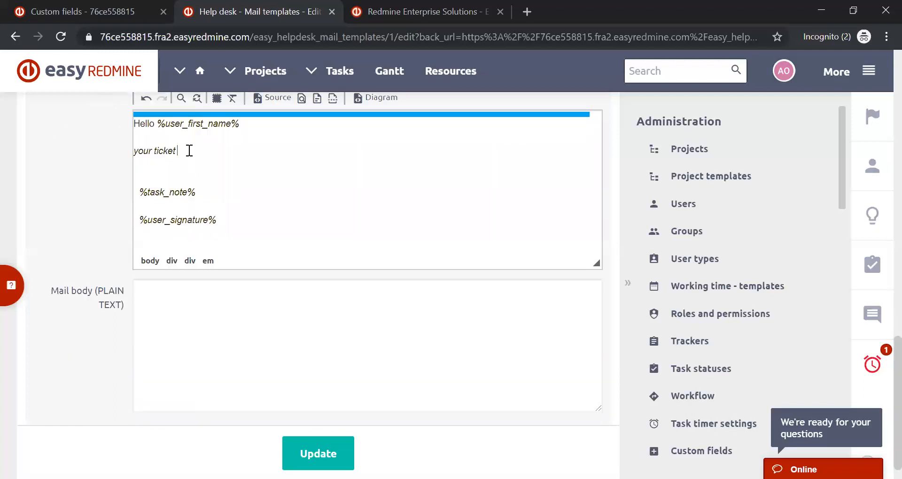
{"action": "key", "text": "ctrl+v"}
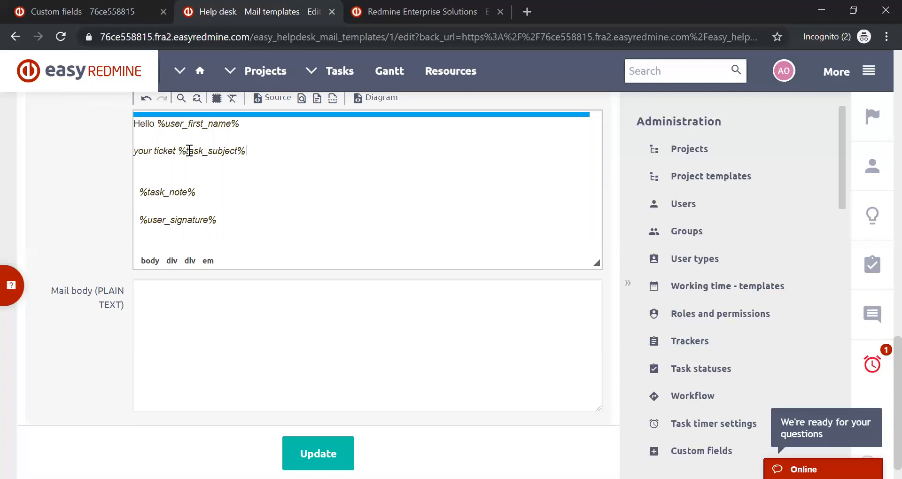
- Continue the ticket sentence with "received on" and the %task_start_date% placeholder copied from the dynamic text list
{"action": "type", "text": "was re"}
{"action": "type", "text": "ceived on"}
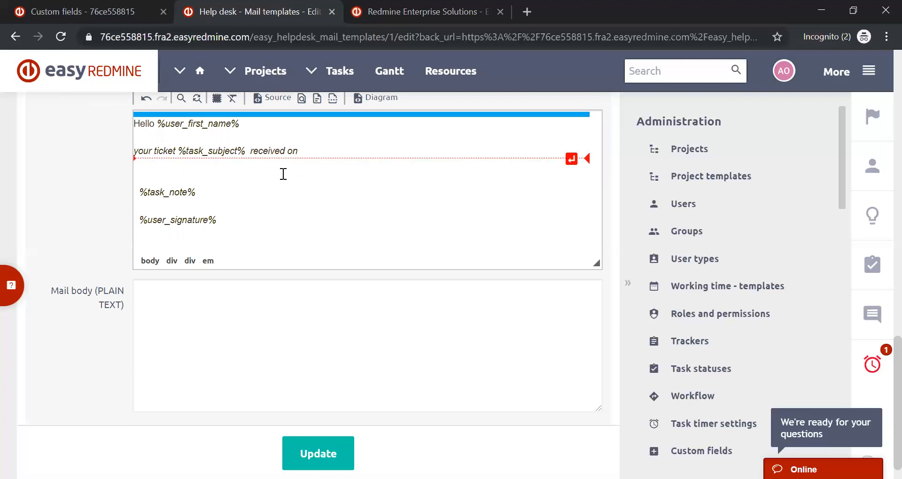
{"action": "scroll", "coordinate": [279, 195], "scroll_direction": "up", "scroll_amount": 6}
{"action": "scroll", "coordinate": [279, 195], "scroll_direction": "up", "scroll_amount": 3}
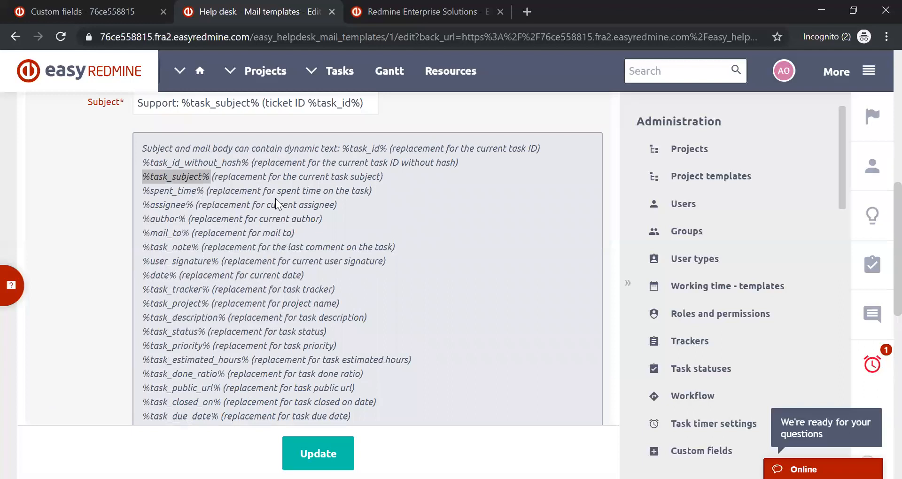
{"action": "scroll", "coordinate": [275, 198], "scroll_direction": "down", "scroll_amount": 2}
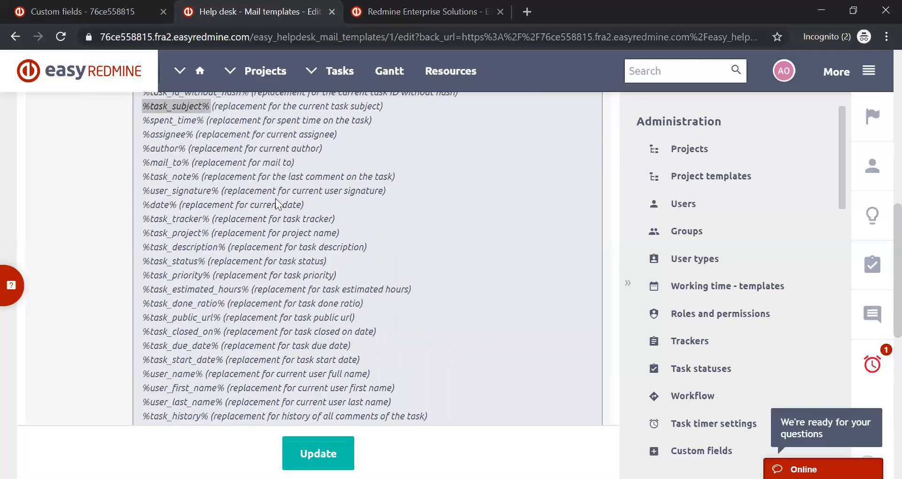
{"action": "left_click_drag", "start_coordinate": [141, 361], "coordinate": [224, 360]}
{"action": "key", "text": "ctrl+c"}
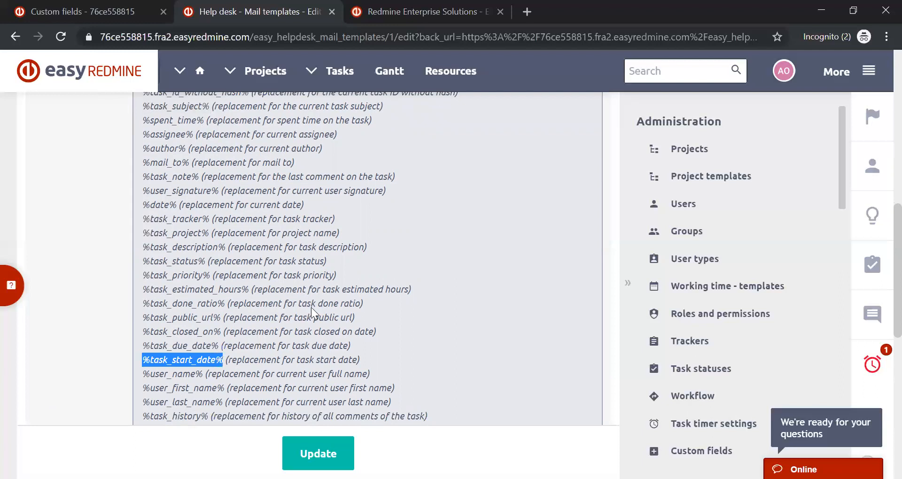
{"action": "scroll", "coordinate": [311, 307], "scroll_direction": "down", "scroll_amount": 6}
{"action": "left_click", "coordinate": [306, 288]}
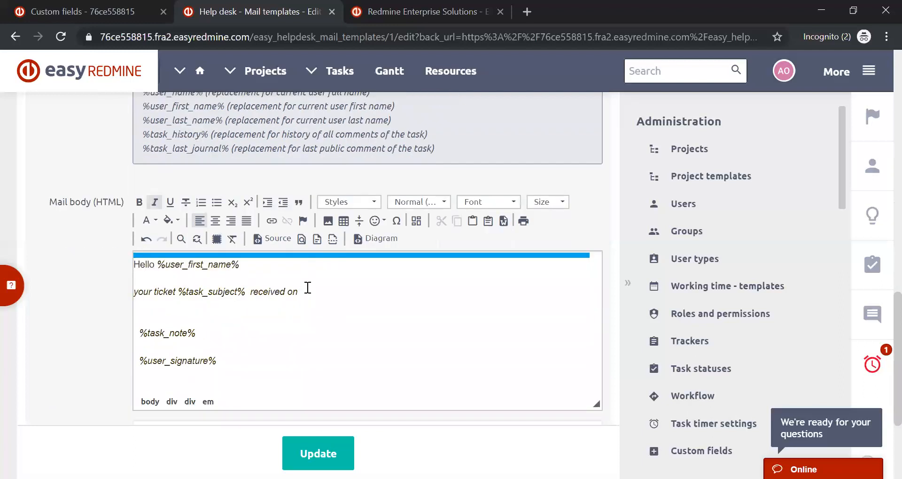
{"action": "key", "text": "ctrl+v"}
- Add the words "with assigned number" after %task_start_date% in the ticket sentence
{"action": "type", "text": "and wa"}
{"action": "key", "text": "BackSpace"}
{"action": "key", "text": "BackSpace"}
{"action": "key", "text": "BackSpace"}
{"action": "key", "text": "BackSpace"}
{"action": "key", "text": "BackSpace"}
{"action": "key", "text": "BackSpace"}
{"action": "key", "text": "BackSpace"}
{"action": "type", "text": "with assigned"}
{"action": "key", "text": "BackSpace"}
{"action": "type", "text": "d number"}
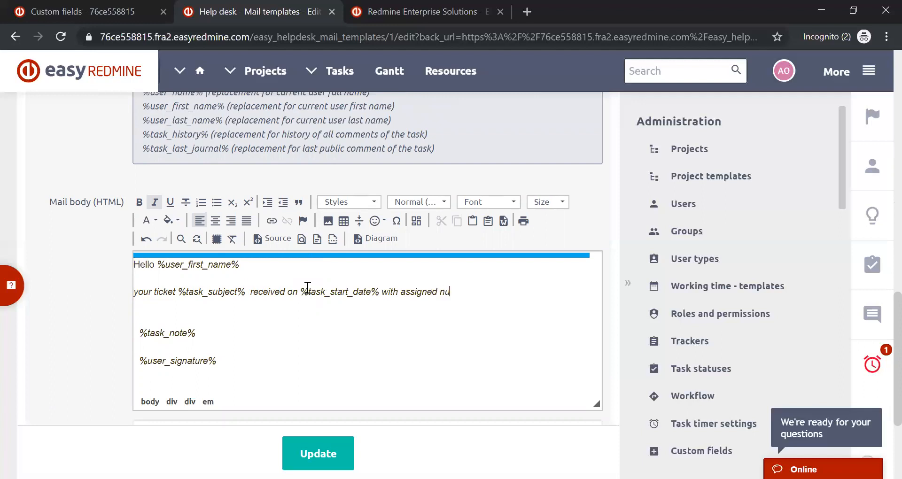
- Copy the %task_id_without_hash% placeholder from the dynamic text list and insert it at the end of the ticket sentence
{"action": "scroll", "coordinate": [305, 369], "scroll_direction": "up", "scroll_amount": 6}
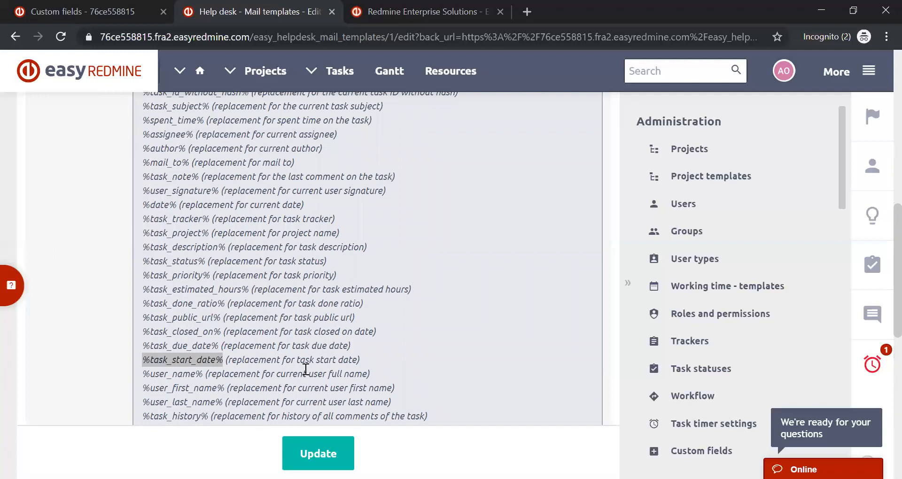
{"action": "scroll", "coordinate": [306, 370], "scroll_direction": "up", "scroll_amount": 5}
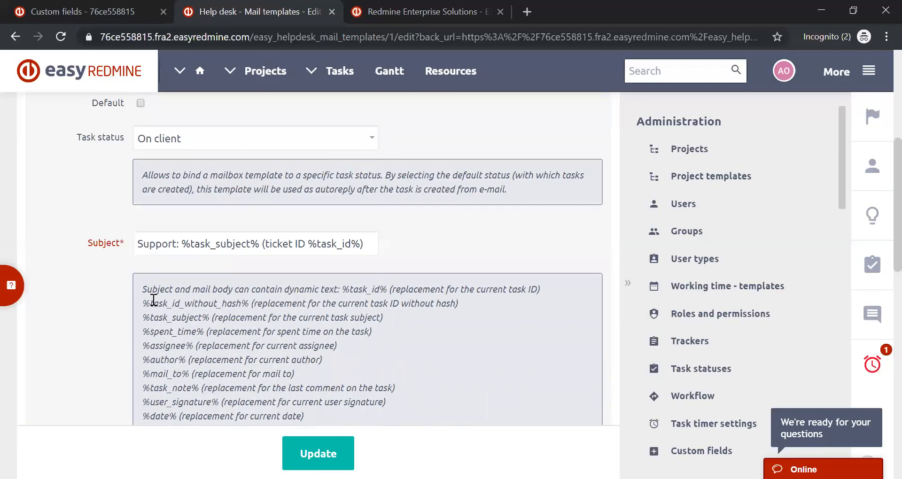
{"action": "left_click_drag", "start_coordinate": [143, 301], "coordinate": [251, 300]}
{"action": "key", "text": "ctrl+c"}
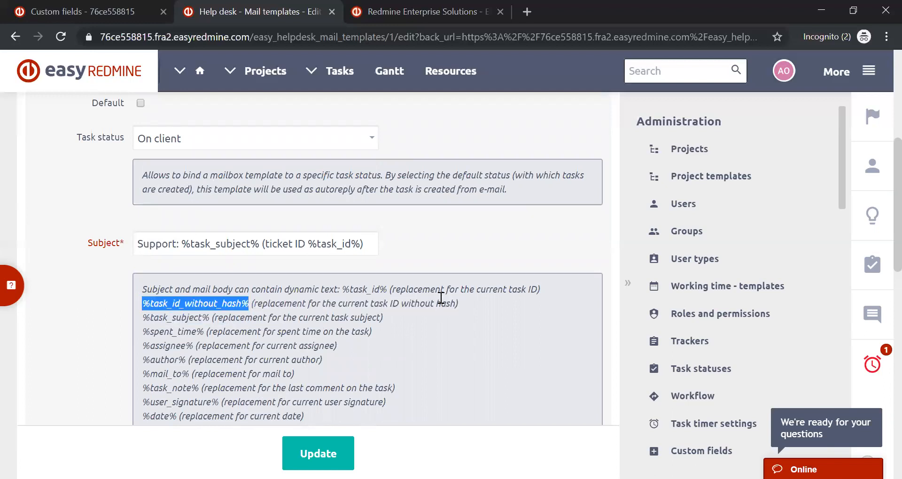
{"action": "scroll", "coordinate": [442, 297], "scroll_direction": "down", "scroll_amount": 8}
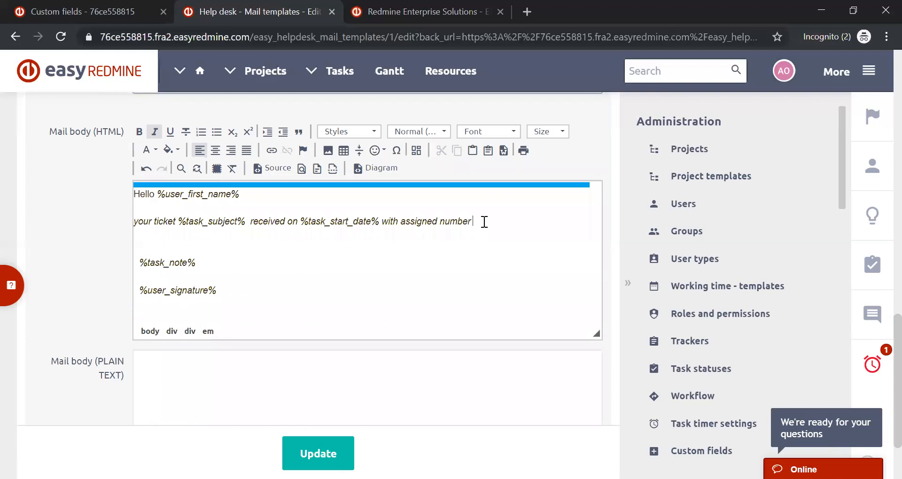
{"action": "left_click", "coordinate": [485, 222]}
{"action": "key", "text": "ctrl+v"}
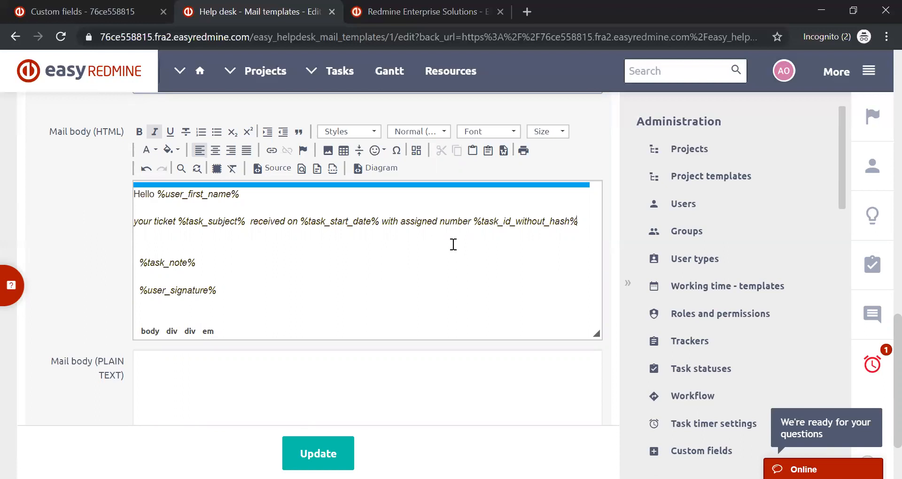
- Highlight the %user_signature% placeholder in the mail body and look through the logged-in user's profile
{"action": "triple_click", "coordinate": [167, 282]}
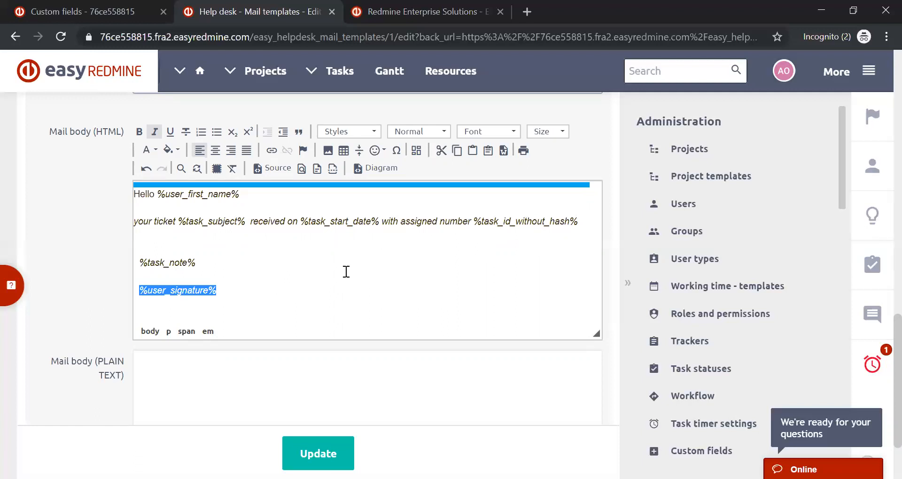
{"action": "left_click", "coordinate": [788, 70]}
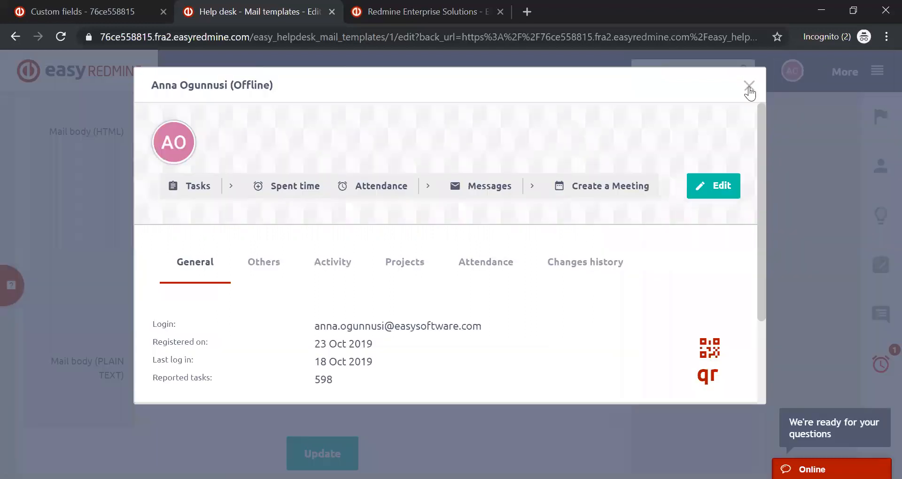
{"action": "scroll", "coordinate": [635, 149], "scroll_direction": "down", "scroll_amount": 2}
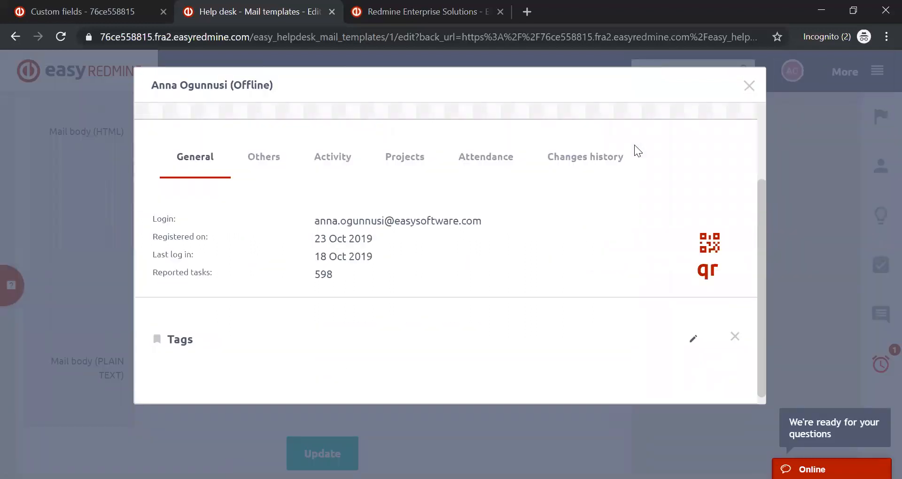
{"action": "scroll", "coordinate": [635, 150], "scroll_direction": "up", "scroll_amount": 2}
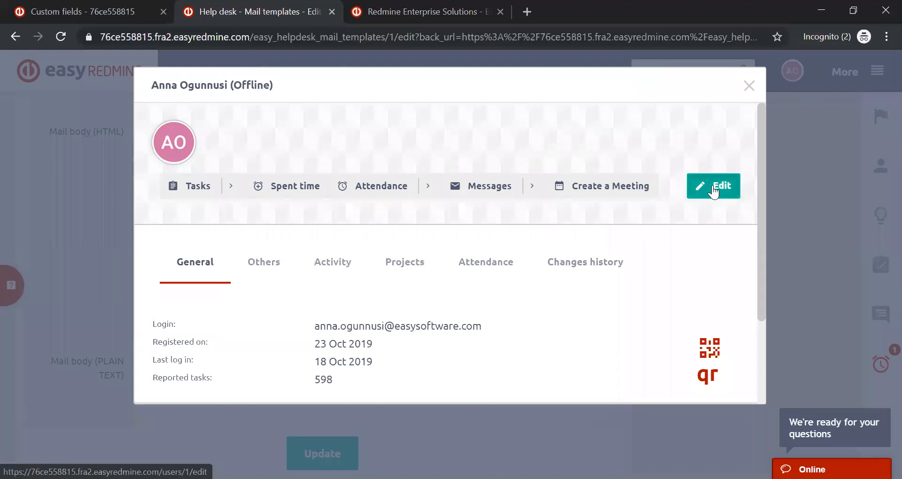
- Open the user profile's edit page in a new window without leaving the unsaved mail template, and close the profile
{"action": "left_click", "coordinate": [714, 189]}
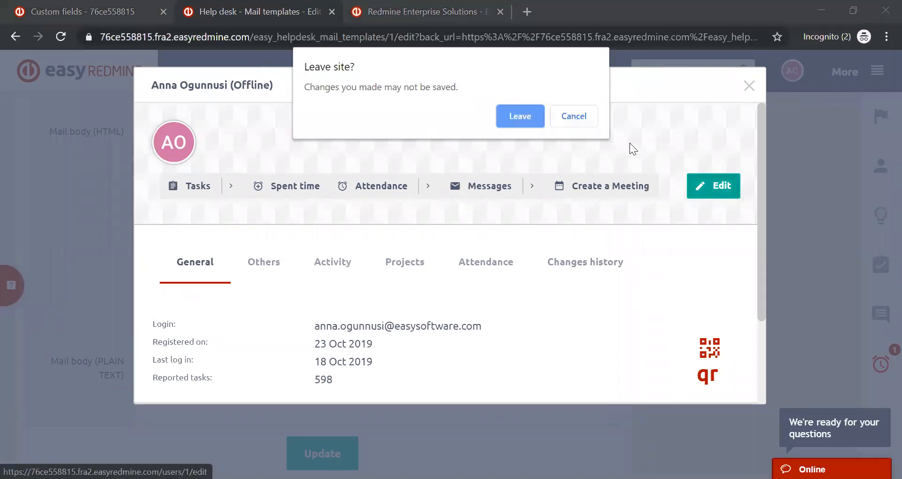
{"action": "left_click", "coordinate": [574, 116]}
{"action": "right_click", "coordinate": [696, 179]}
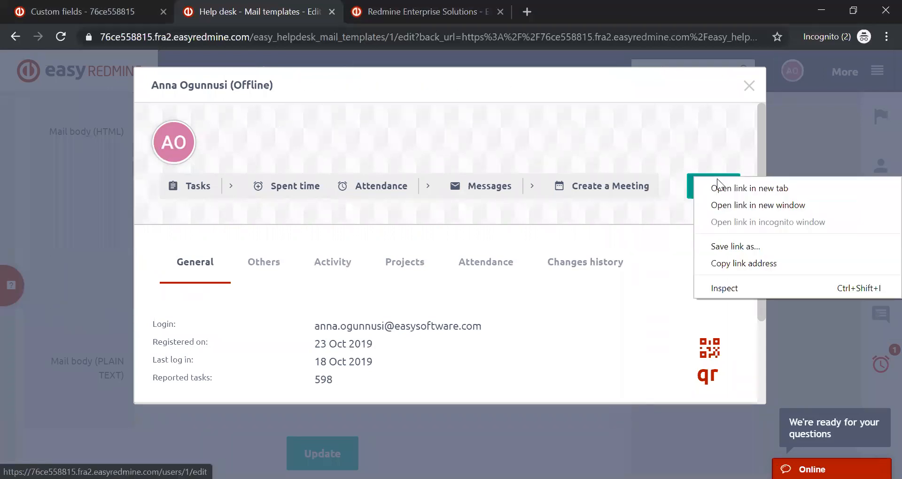
{"action": "left_click", "coordinate": [729, 204]}
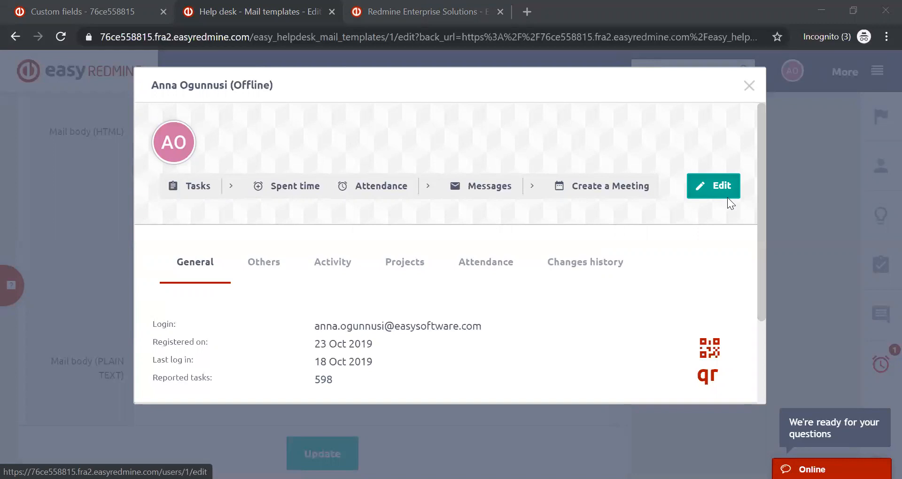
{"action": "left_click", "coordinate": [750, 86]}
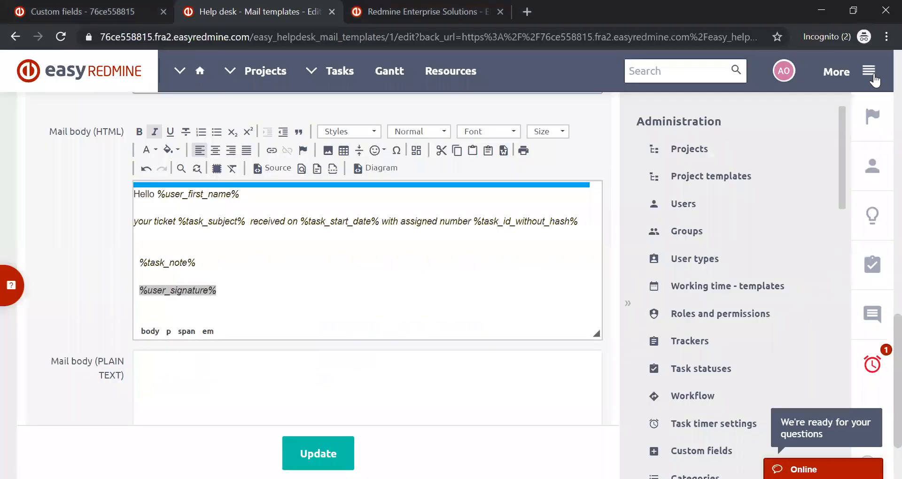
- Switch to the Custom fields browser tab and open the global Help desk settings there
{"action": "left_click", "coordinate": [138, 6]}
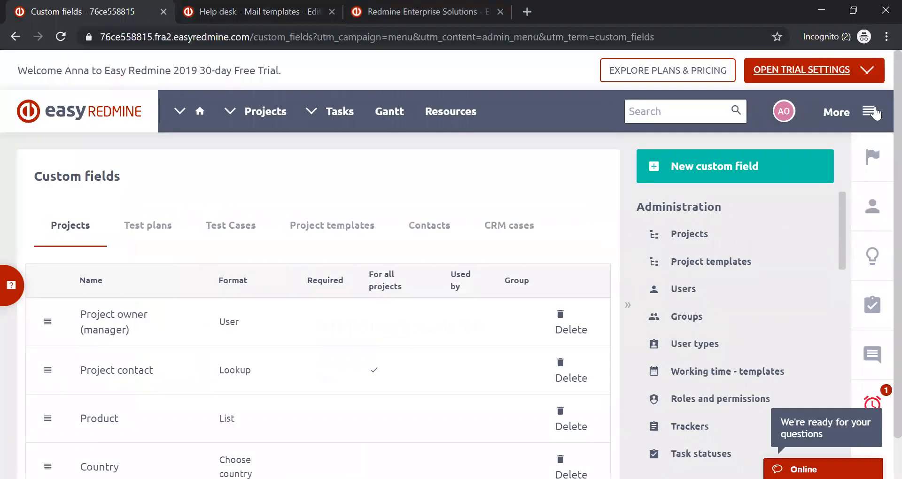
{"action": "left_click", "coordinate": [875, 120]}
{"action": "mouse_move", "coordinate": [837, 344]}
{"action": "left_click", "coordinate": [828, 374]}
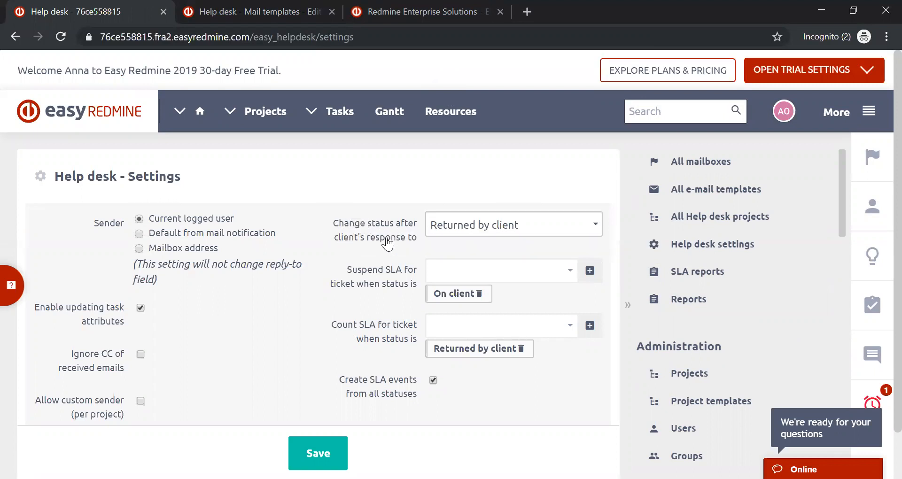
- Examine the statuses available for a ticket after the client's response and the other sender and SLA settings
{"action": "left_click", "coordinate": [459, 226]}
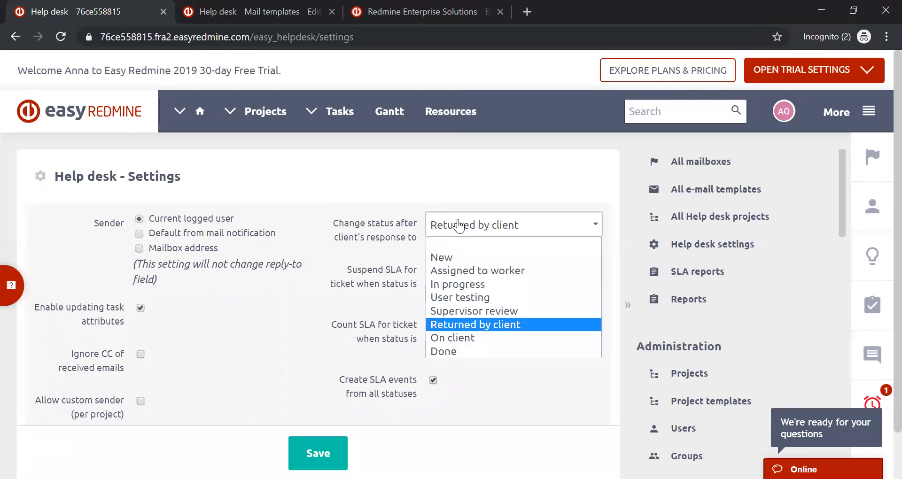
{"action": "left_click", "coordinate": [459, 226]}
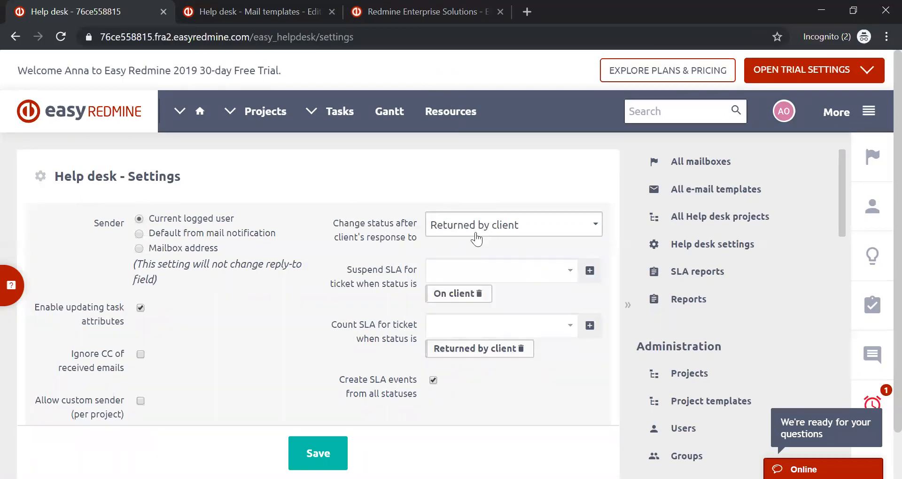
{"action": "scroll", "coordinate": [387, 235], "scroll_direction": "down", "scroll_amount": 1}
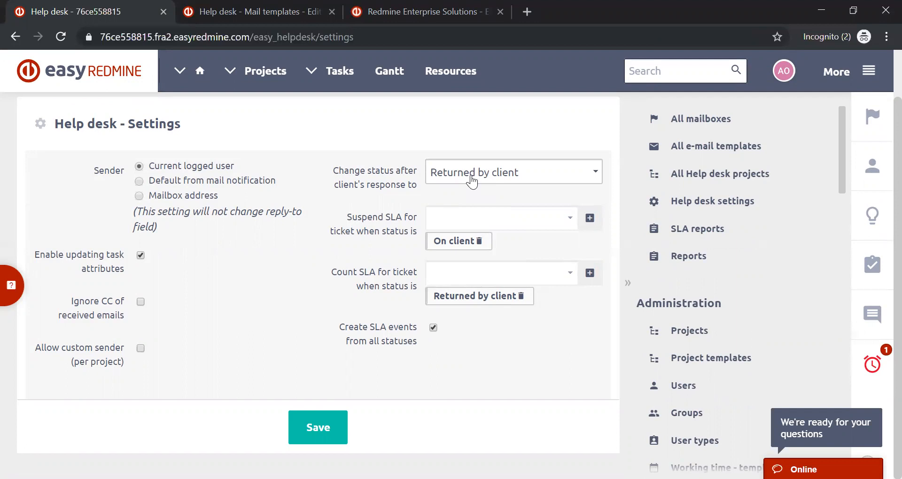
{"action": "scroll", "coordinate": [263, 249], "scroll_direction": "up", "scroll_amount": 1}
{"action": "scroll", "coordinate": [263, 250], "scroll_direction": "down", "scroll_amount": 1}
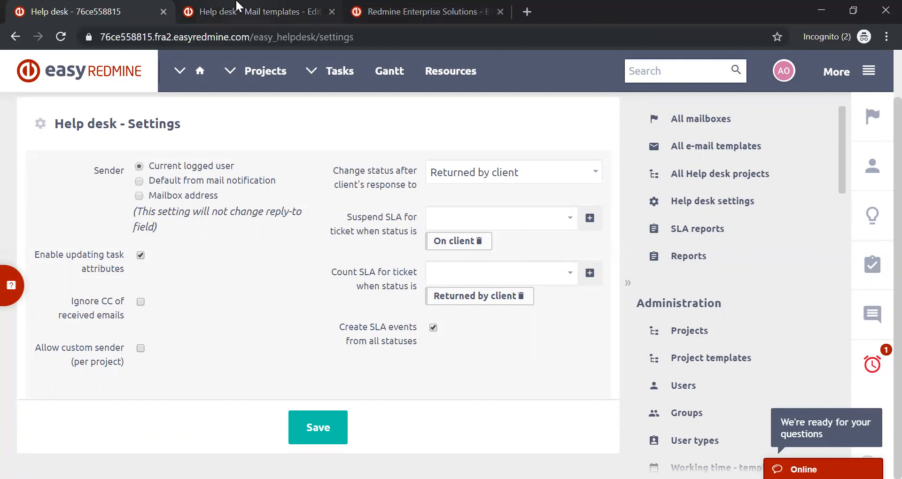
- On the Easy Redmine website, open the Help desk article in the Help Desk section of the knowledge base
{"action": "left_click", "coordinate": [437, 11]}
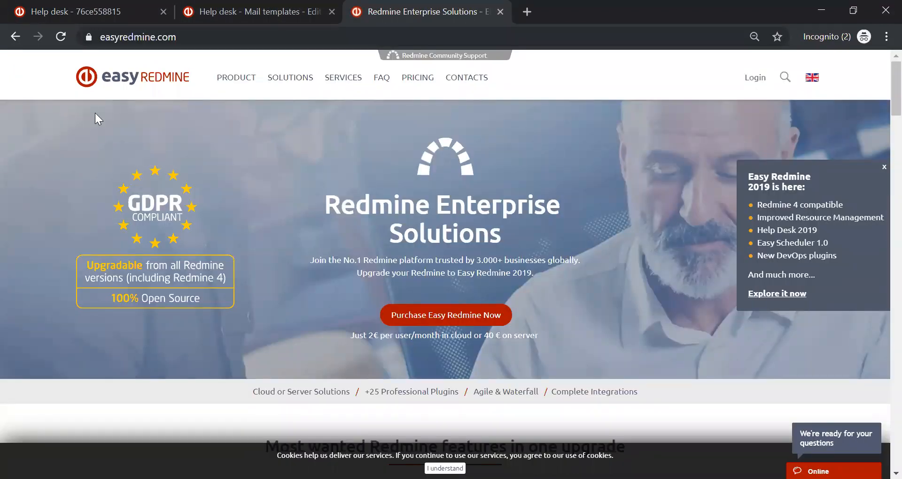
{"action": "scroll", "coordinate": [651, 90], "scroll_direction": "down", "scroll_amount": 20}
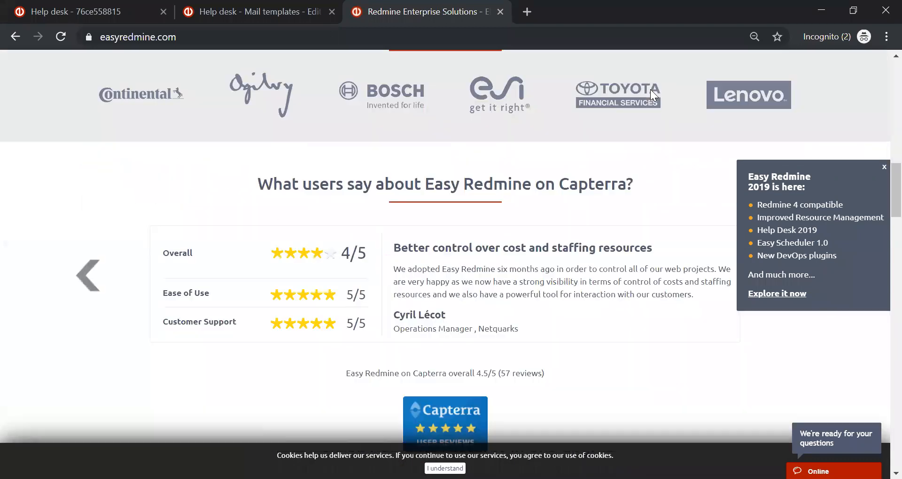
{"action": "scroll", "coordinate": [650, 89], "scroll_direction": "down", "scroll_amount": 10}
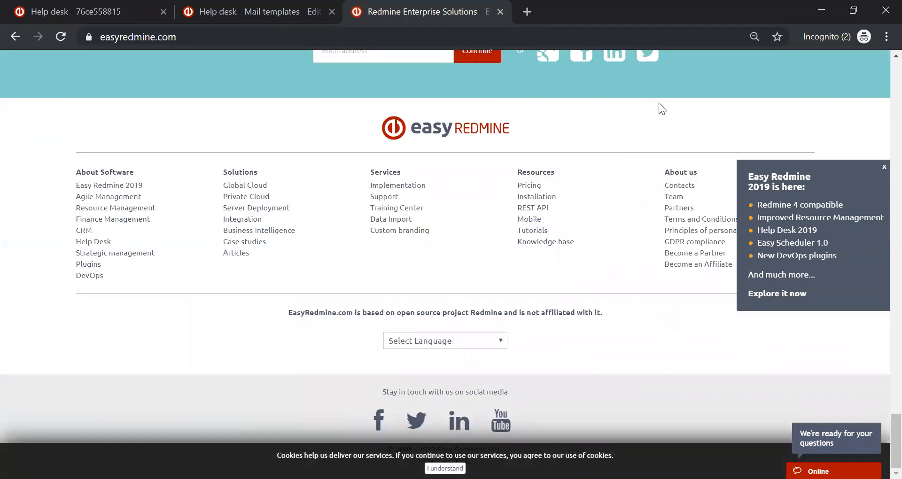
{"action": "left_click", "coordinate": [564, 242]}
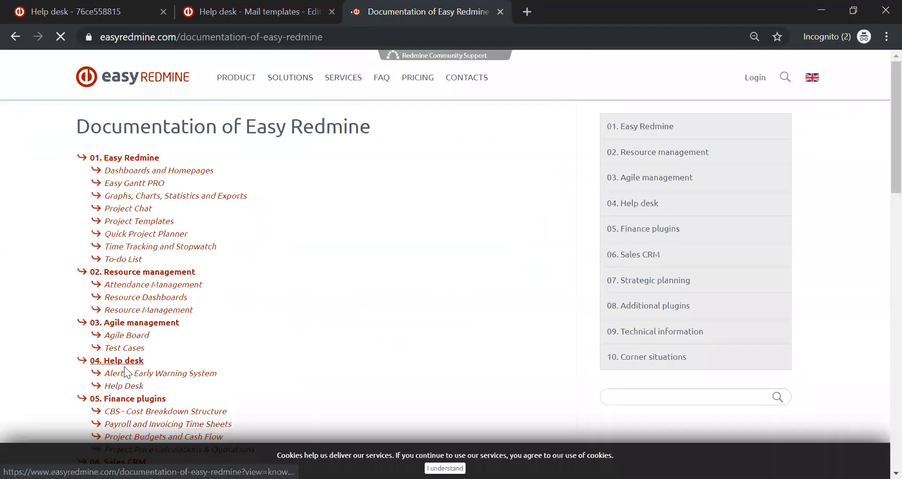
{"action": "left_click", "coordinate": [118, 388]}
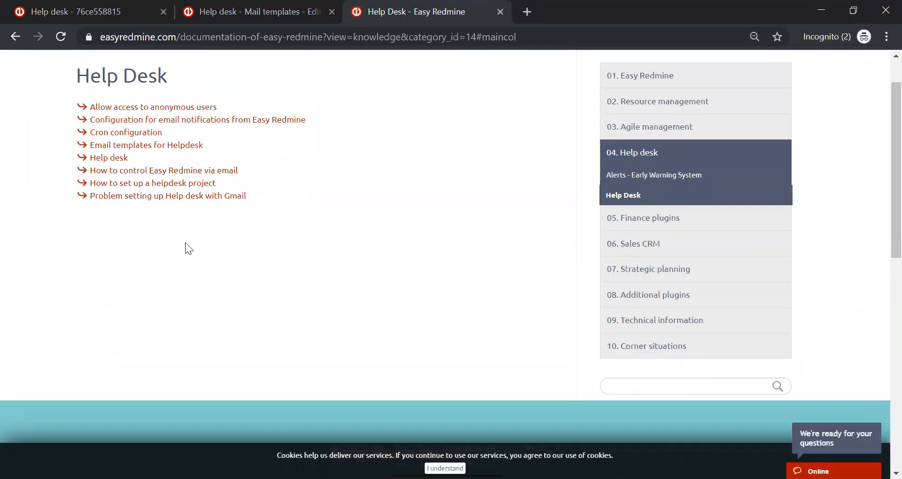
{"action": "left_click", "coordinate": [121, 159]}
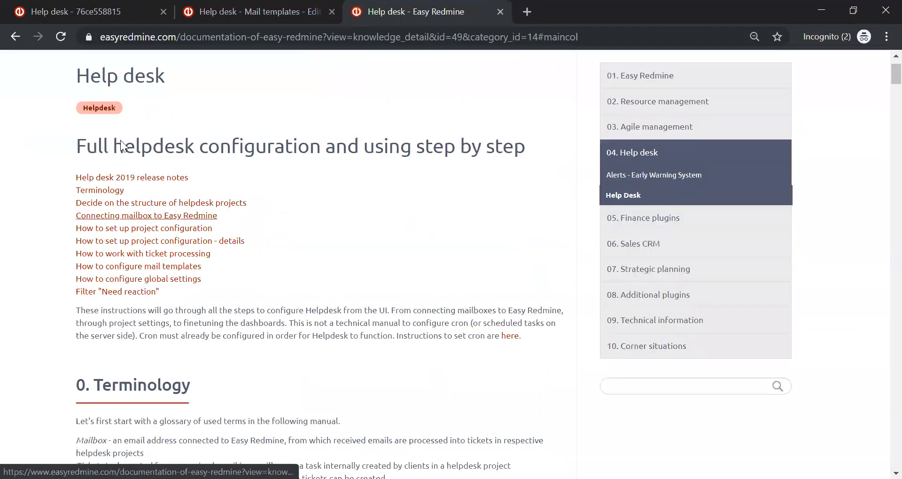
- Examine the Help desk article's sections on project structure, mailbox connection, project configuration, and SLA settings, events and reports
{"action": "scroll", "coordinate": [324, 168], "scroll_direction": "down", "scroll_amount": 20}
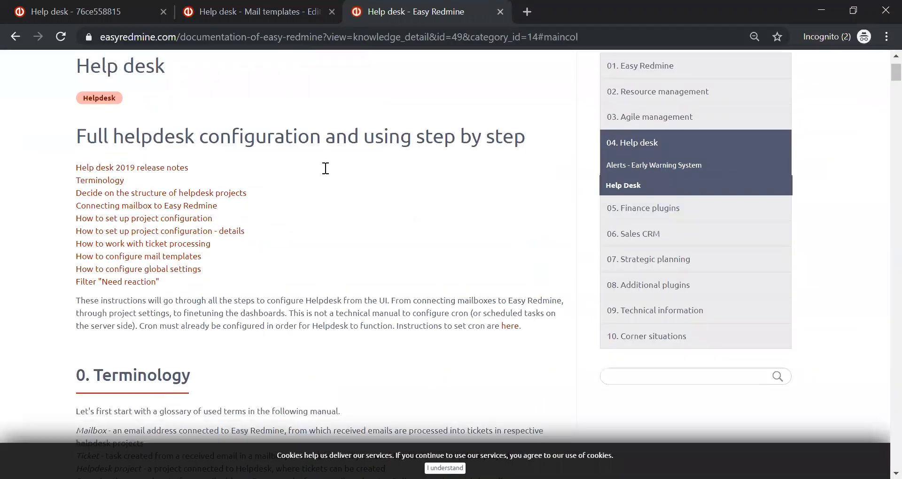
{"action": "scroll", "coordinate": [324, 167], "scroll_direction": "down", "scroll_amount": 15}
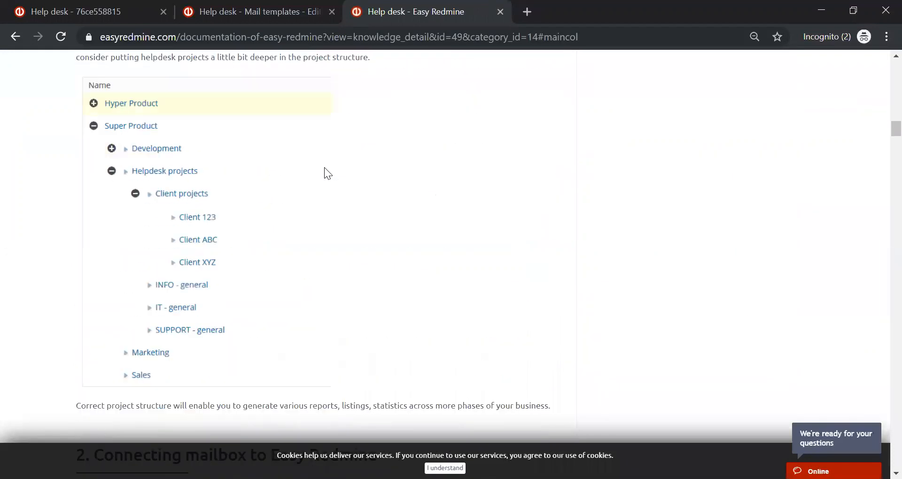
{"action": "scroll", "coordinate": [324, 167], "scroll_direction": "down", "scroll_amount": 10}
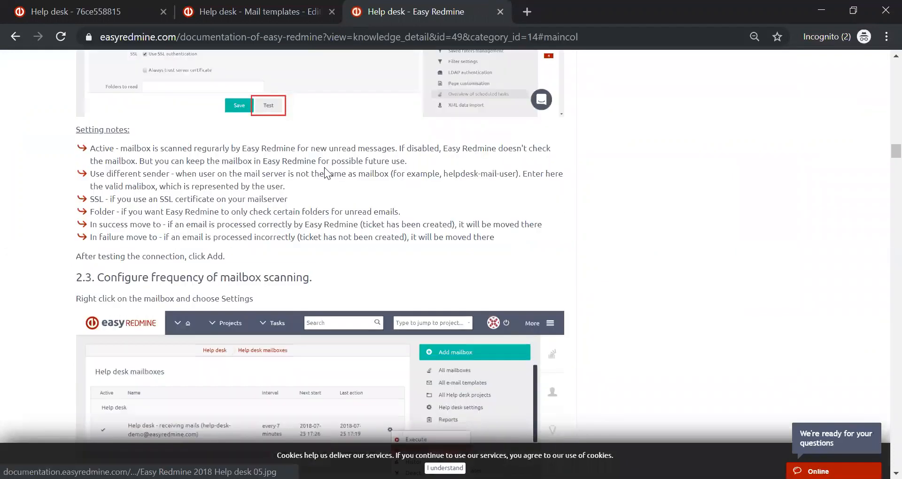
{"action": "scroll", "coordinate": [93, 135], "scroll_direction": "down", "scroll_amount": 15}
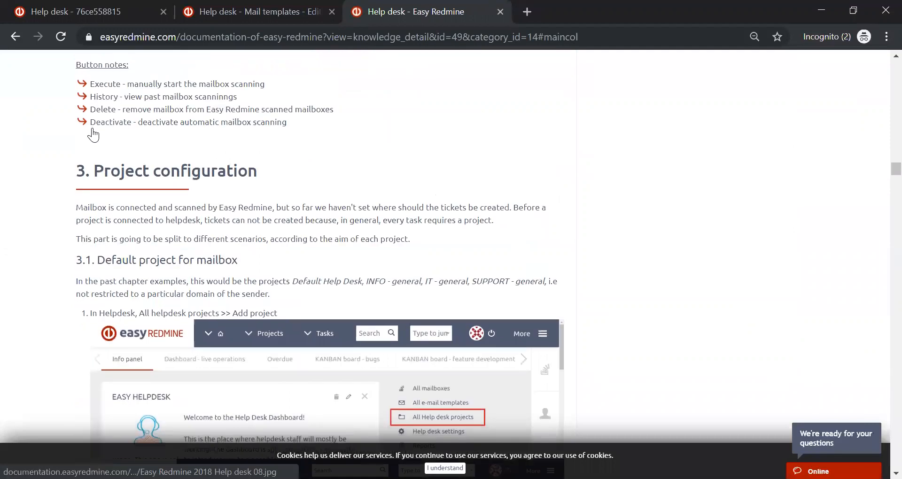
{"action": "scroll", "coordinate": [93, 135], "scroll_direction": "down", "scroll_amount": 15}
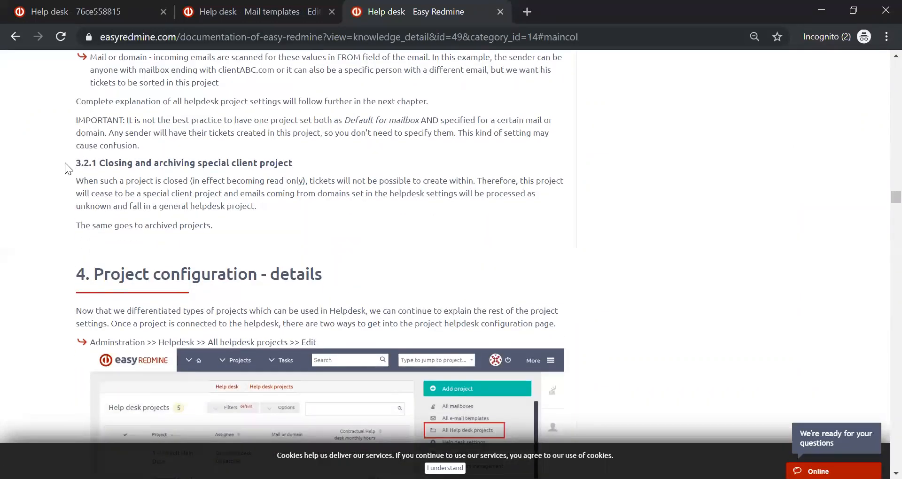
{"action": "scroll", "coordinate": [61, 167], "scroll_direction": "down", "scroll_amount": 15}
{"action": "scroll", "coordinate": [61, 168], "scroll_direction": "down", "scroll_amount": 5}
{"action": "scroll", "coordinate": [62, 167], "scroll_direction": "up", "scroll_amount": 5}
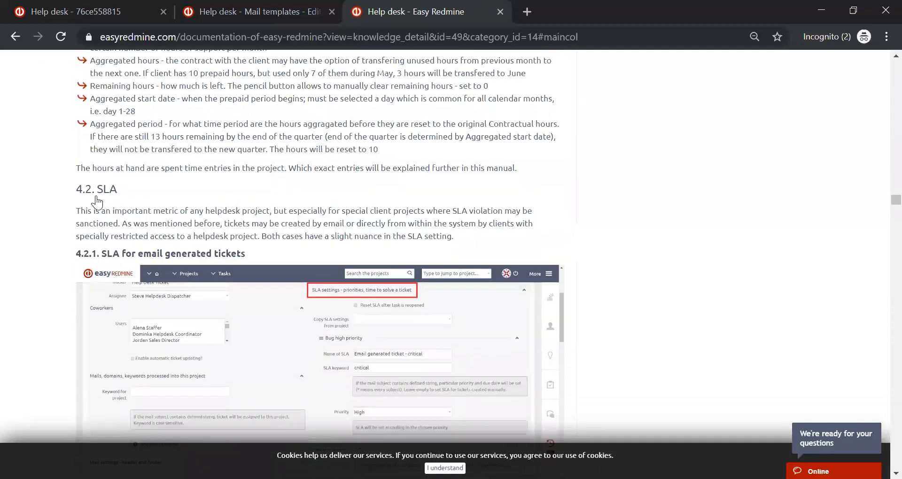
{"action": "scroll", "coordinate": [98, 202], "scroll_direction": "down", "scroll_amount": 20}
{"action": "scroll", "coordinate": [97, 202], "scroll_direction": "down", "scroll_amount": 20}
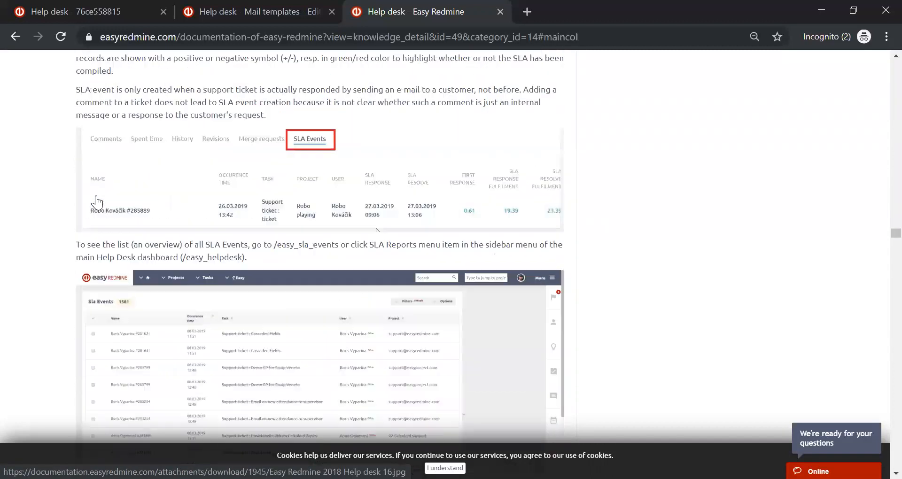
{"action": "scroll", "coordinate": [97, 203], "scroll_direction": "down", "scroll_amount": 15}
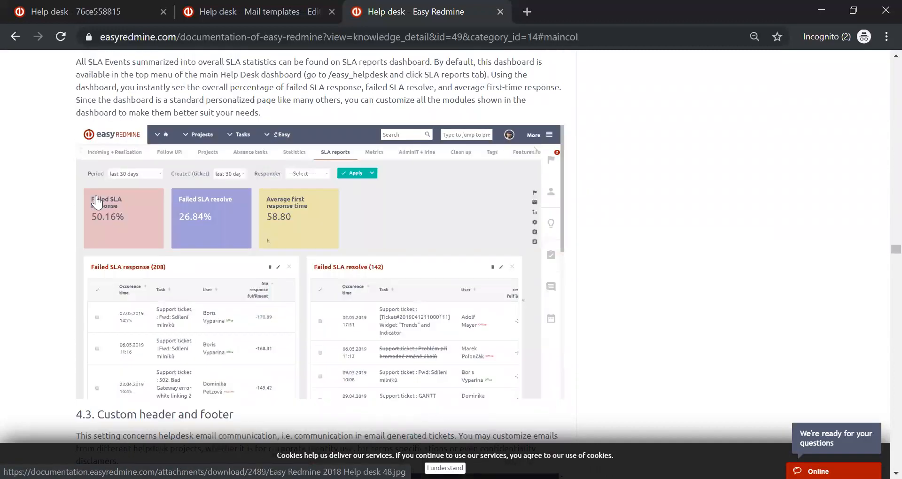
{"action": "scroll", "coordinate": [804, 224], "scroll_direction": "up", "scroll_amount": 15}
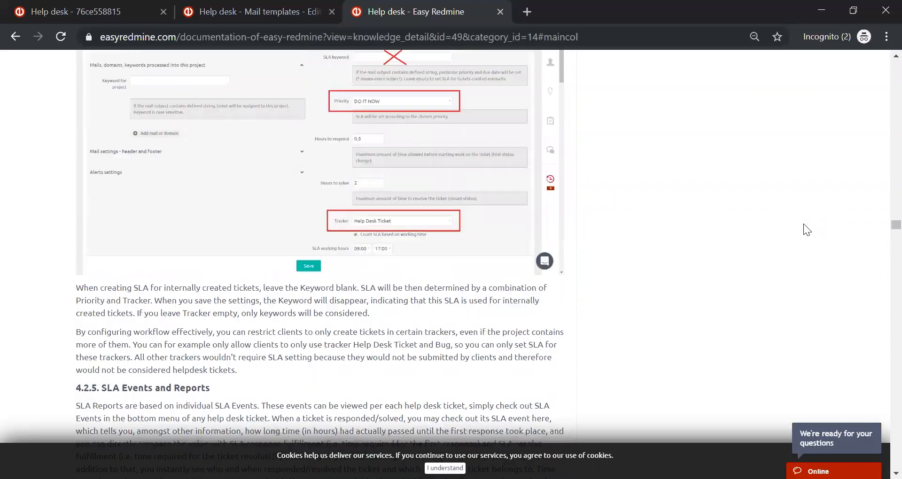
{"action": "scroll", "coordinate": [804, 224], "scroll_direction": "up", "scroll_amount": 10}
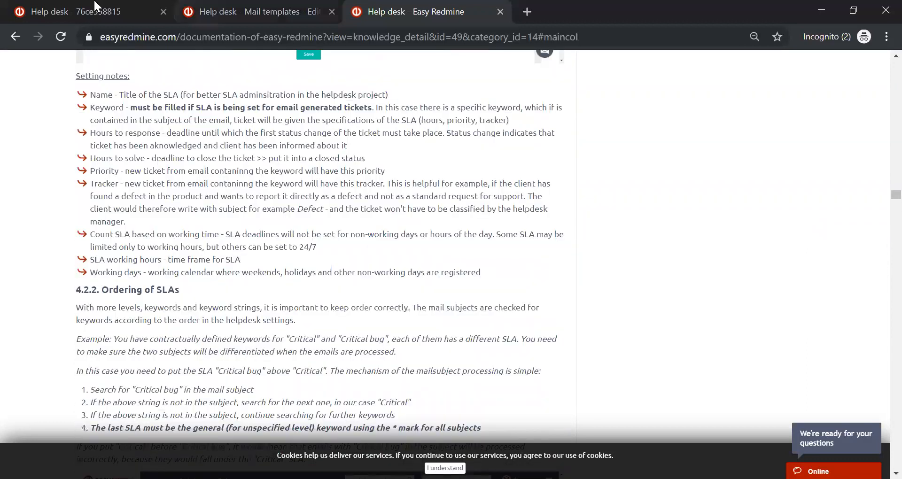
- Return to the Help desk dashboard and review its ticket summaries, New tickets' pool and Assigned tickets lists
{"action": "left_click", "coordinate": [95, 6]}
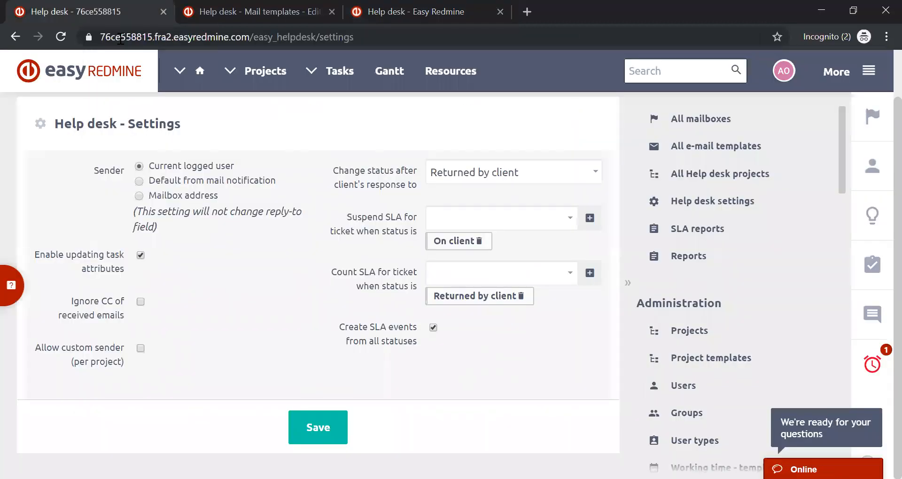
{"action": "left_click", "coordinate": [864, 75]}
{"action": "left_click", "coordinate": [829, 371]}
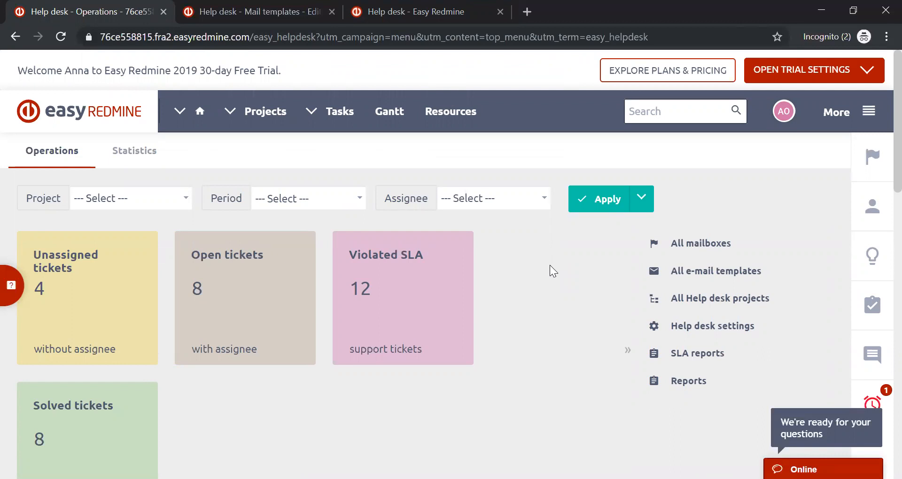
{"action": "scroll", "coordinate": [549, 265], "scroll_direction": "down", "scroll_amount": 3}
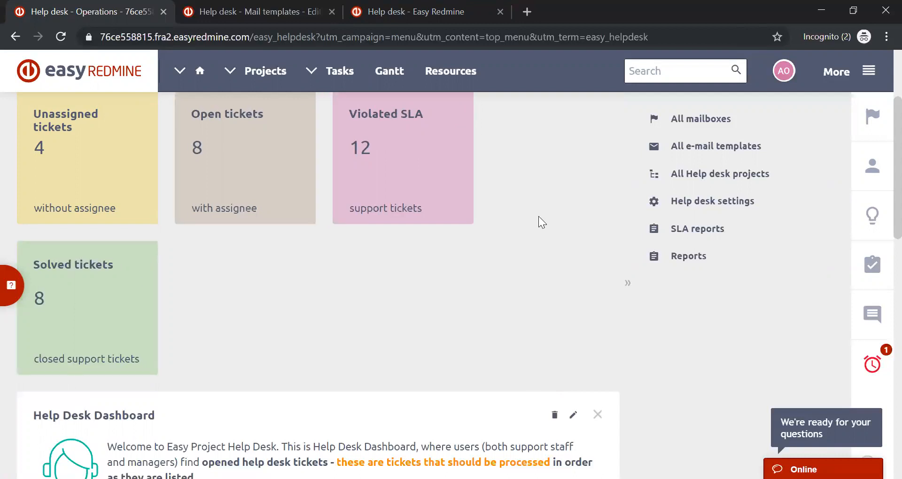
{"action": "scroll", "coordinate": [538, 216], "scroll_direction": "down", "scroll_amount": 5}
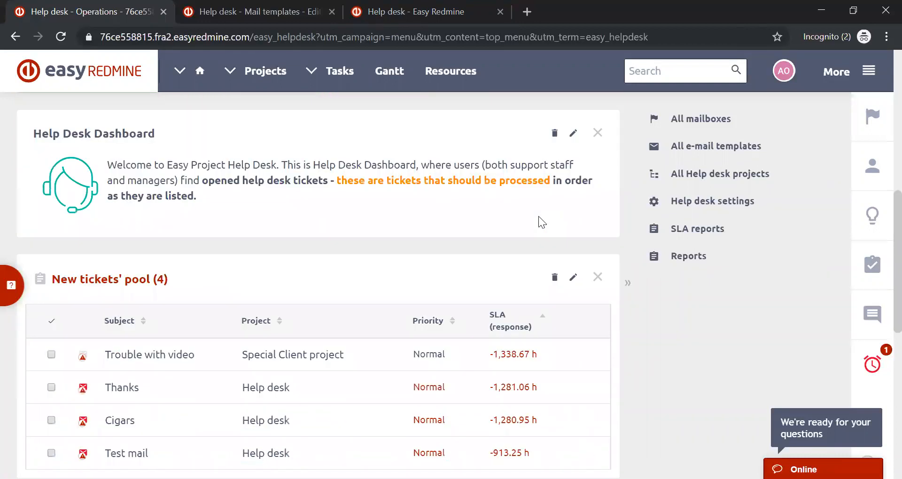
{"action": "scroll", "coordinate": [178, 166], "scroll_direction": "down", "scroll_amount": 3}
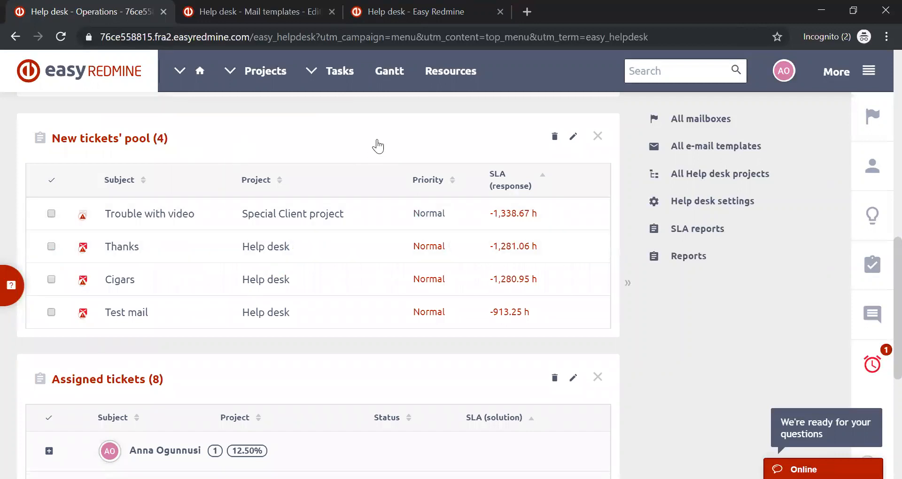
- Review the Assigned tickets list grouped by assignee on the Help desk dashboard's Operations page
{"action": "scroll", "coordinate": [377, 146], "scroll_direction": "down", "scroll_amount": 5}
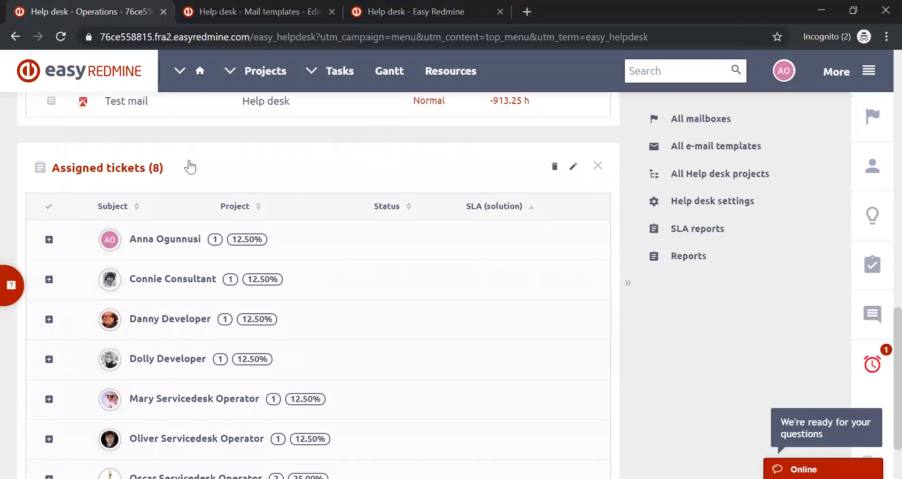
{"action": "scroll", "coordinate": [193, 162], "scroll_direction": "down", "scroll_amount": 2}
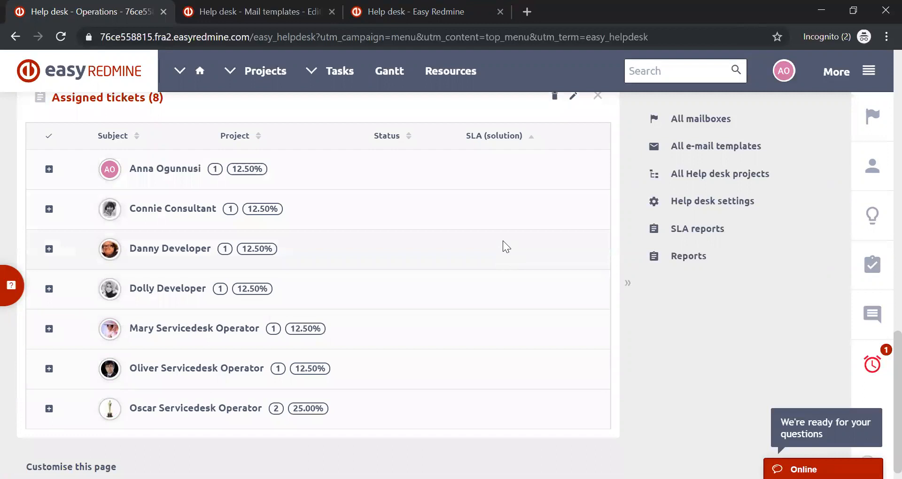
{"action": "scroll", "coordinate": [503, 241], "scroll_direction": "up", "scroll_amount": 10}
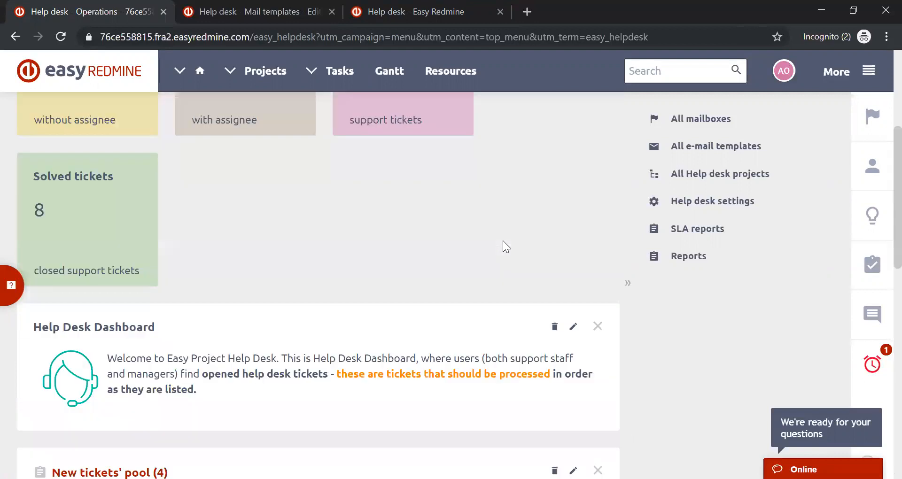
{"action": "scroll", "coordinate": [502, 241], "scroll_direction": "up", "scroll_amount": 5}
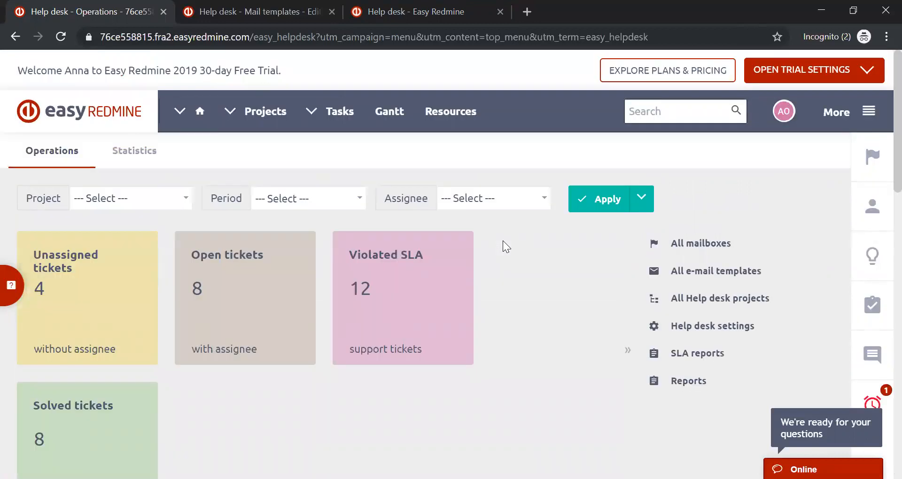
- Open the Help desk Statistics and examine the ticket totals, the incoming versus closed tickets chart and the charts by assignee
{"action": "left_click", "coordinate": [131, 149]}
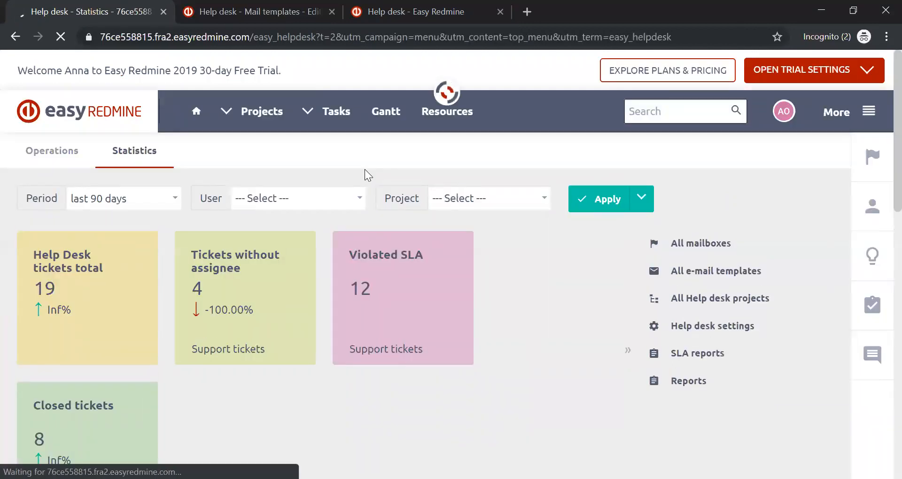
{"action": "scroll", "coordinate": [366, 174], "scroll_direction": "down", "scroll_amount": 1}
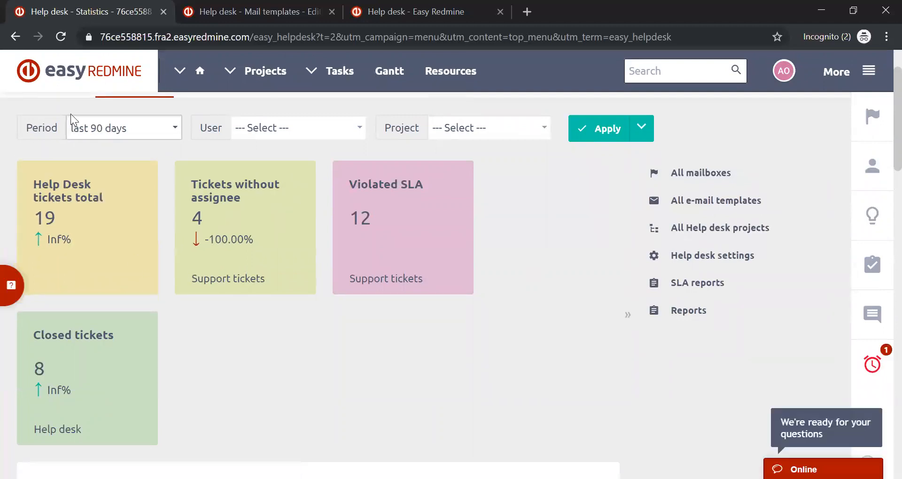
{"action": "scroll", "coordinate": [292, 231], "scroll_direction": "down", "scroll_amount": 1}
{"action": "scroll", "coordinate": [290, 226], "scroll_direction": "down", "scroll_amount": 5}
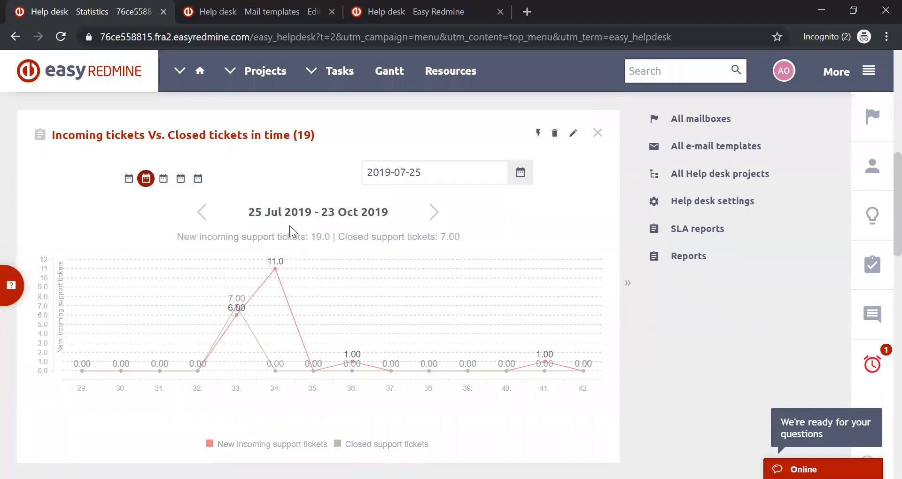
{"action": "scroll", "coordinate": [290, 226], "scroll_direction": "down", "scroll_amount": 5}
{"action": "scroll", "coordinate": [290, 227], "scroll_direction": "down", "scroll_amount": 10}
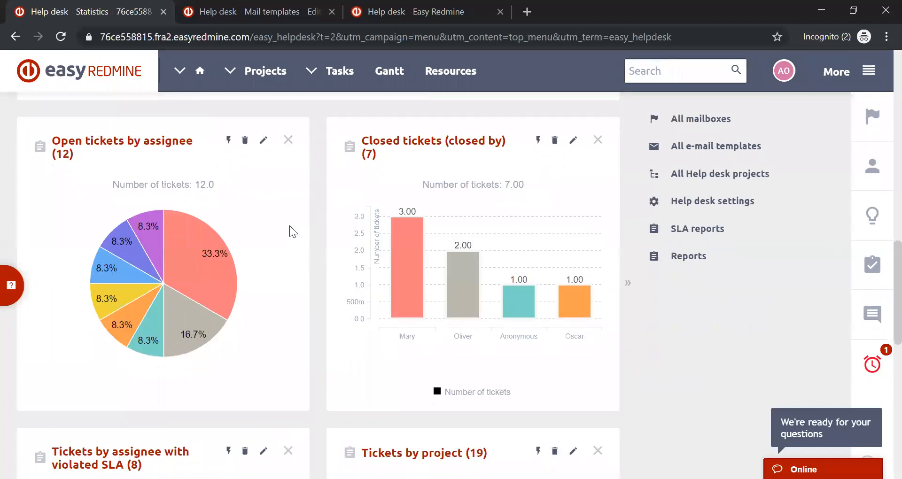
{"action": "scroll", "coordinate": [291, 231], "scroll_direction": "up", "scroll_amount": 20}
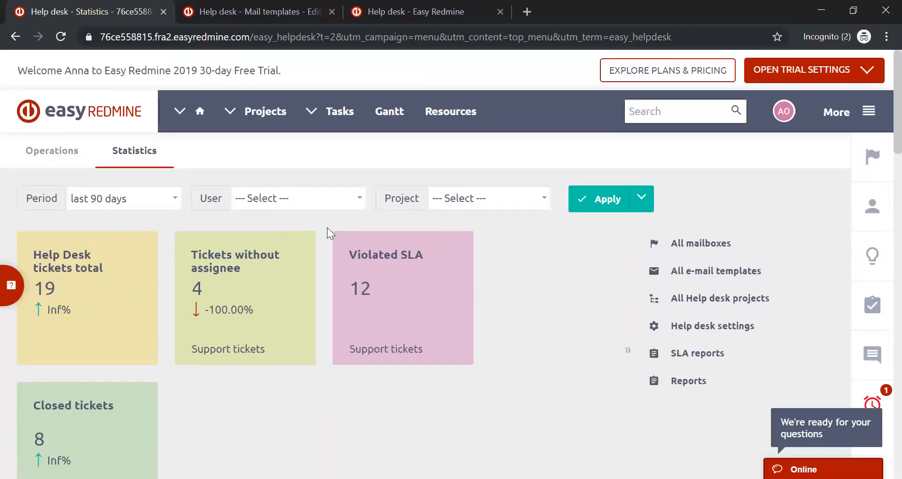
- Open the Easy Redmine plans and pricing and continue with the Small team cloud plan for up to 25 users
{"action": "left_click", "coordinate": [681, 70]}
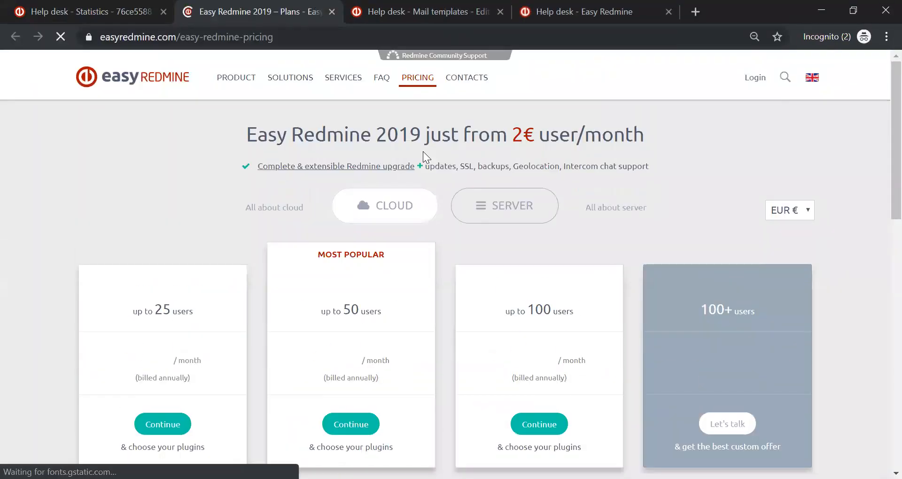
{"action": "scroll", "coordinate": [423, 151], "scroll_direction": "down", "scroll_amount": 3}
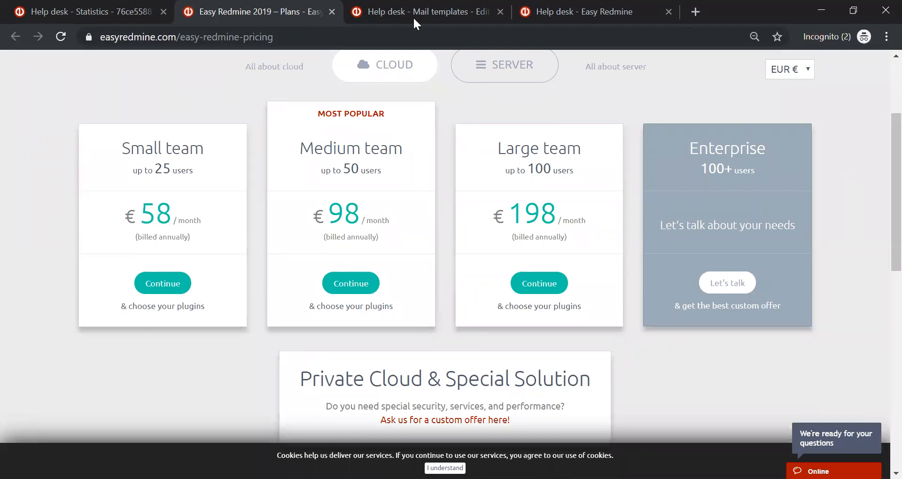
{"action": "left_click", "coordinate": [144, 286]}
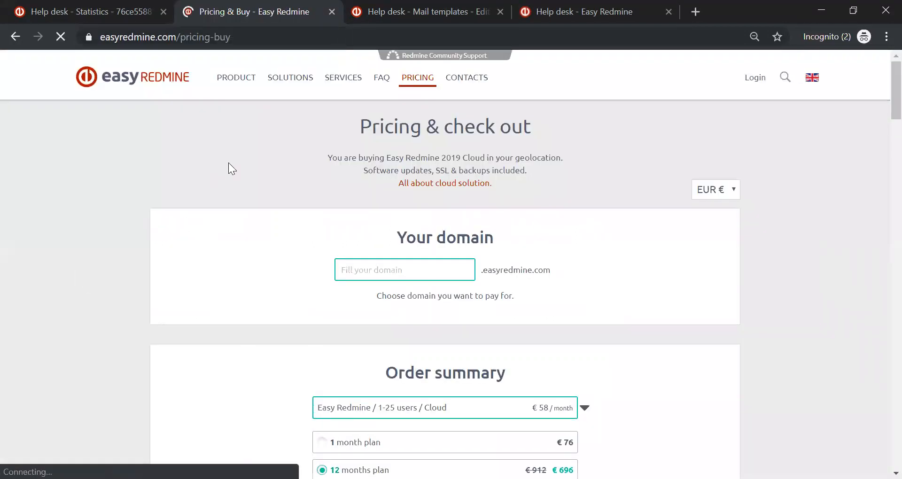
- Add the Help Desk bundle from Plugins & Services to the cart and expand its details and individual plugins
{"action": "scroll", "coordinate": [229, 163], "scroll_direction": "down", "scroll_amount": 10}
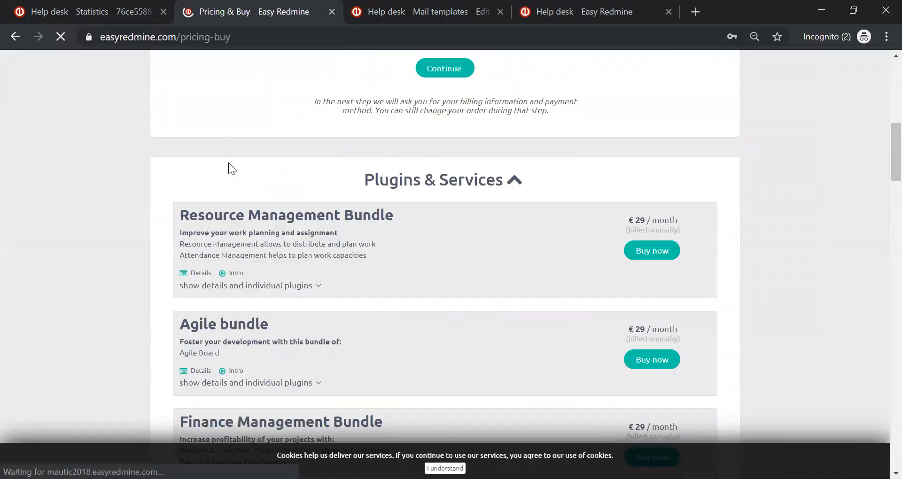
{"action": "scroll", "coordinate": [229, 163], "scroll_direction": "down", "scroll_amount": 4}
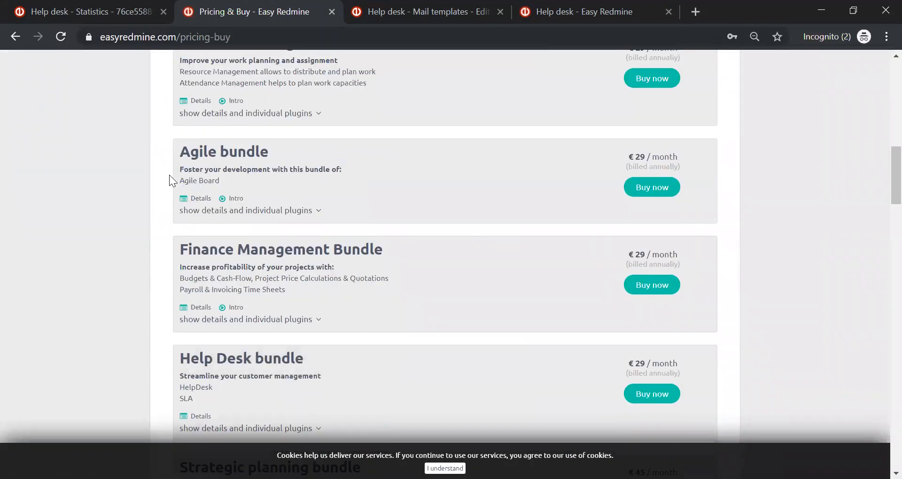
{"action": "scroll", "coordinate": [158, 184], "scroll_direction": "down", "scroll_amount": 2}
{"action": "scroll", "coordinate": [158, 183], "scroll_direction": "down", "scroll_amount": 2}
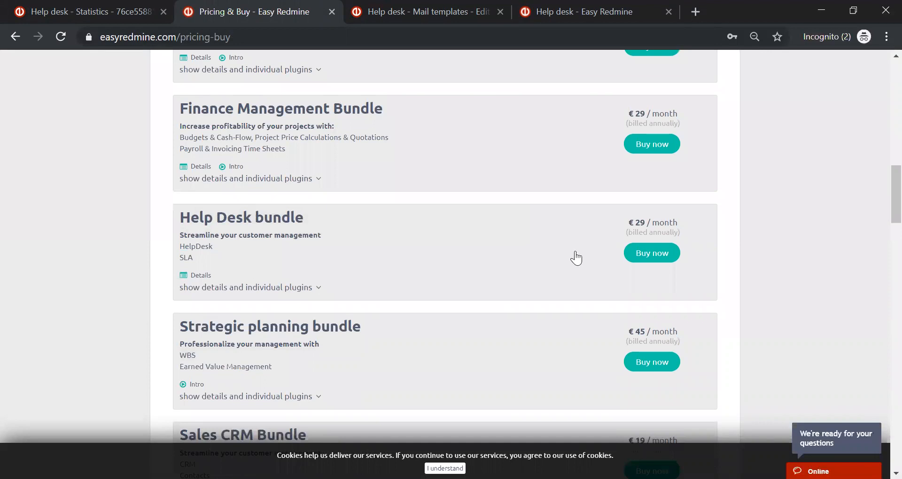
{"action": "left_click", "coordinate": [641, 254]}
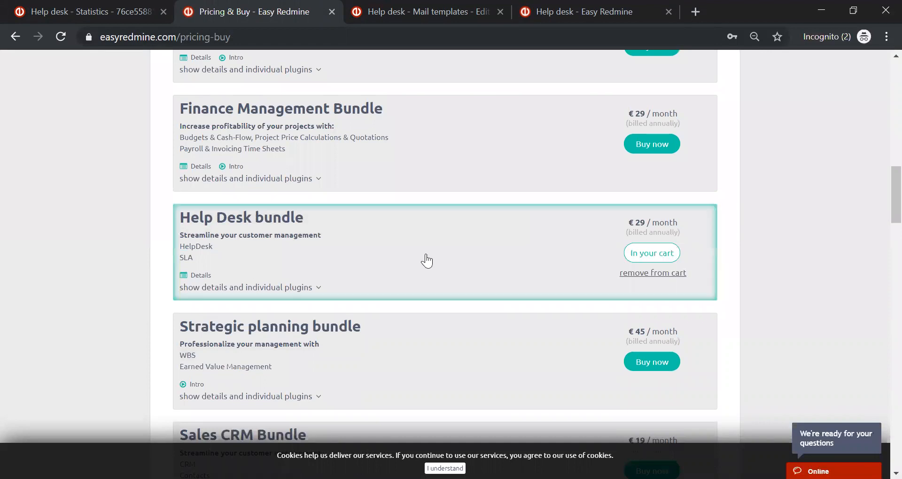
{"action": "left_click", "coordinate": [302, 282]}
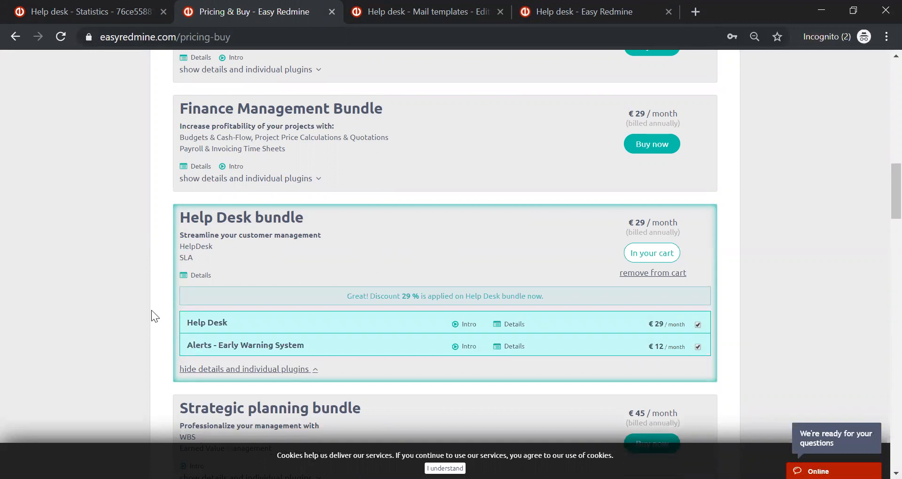
- Open the Implementation page of the Easy Redmine services and examine the consultants' profiles and areas of expertise
{"action": "scroll", "coordinate": [151, 310], "scroll_direction": "up", "scroll_amount": 20}
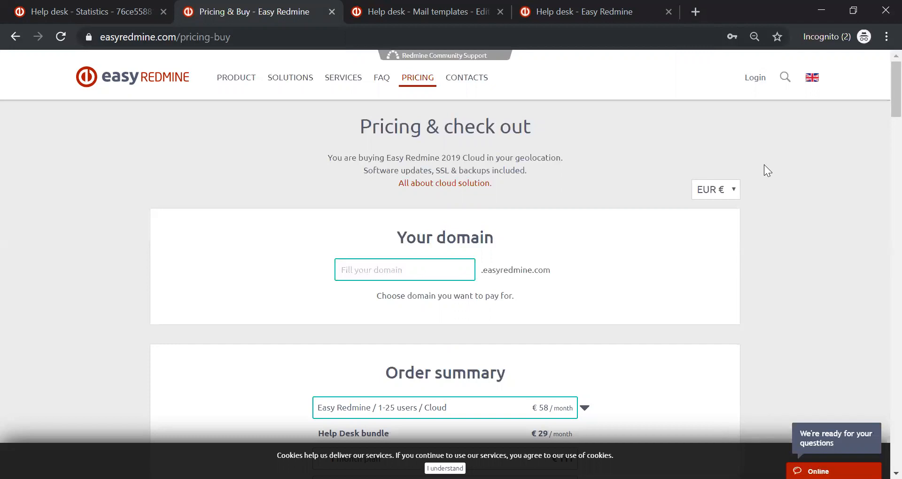
{"action": "left_click", "coordinate": [343, 78]}
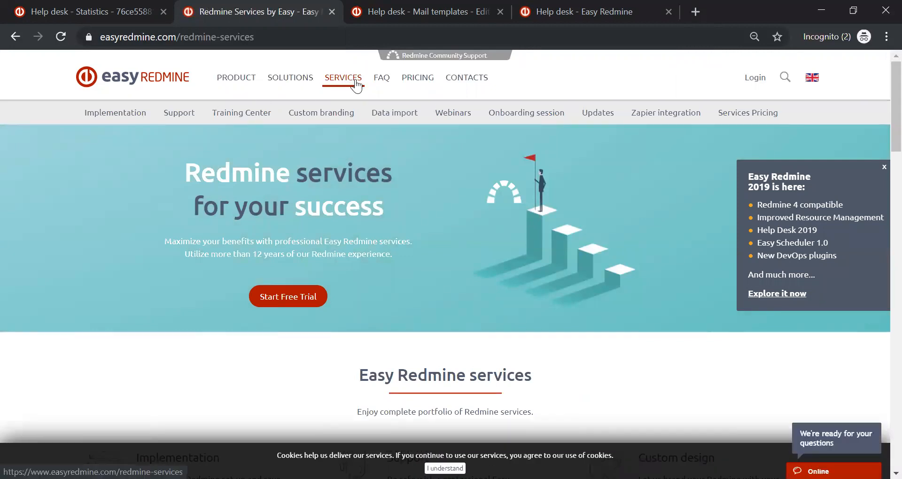
{"action": "left_click", "coordinate": [133, 116]}
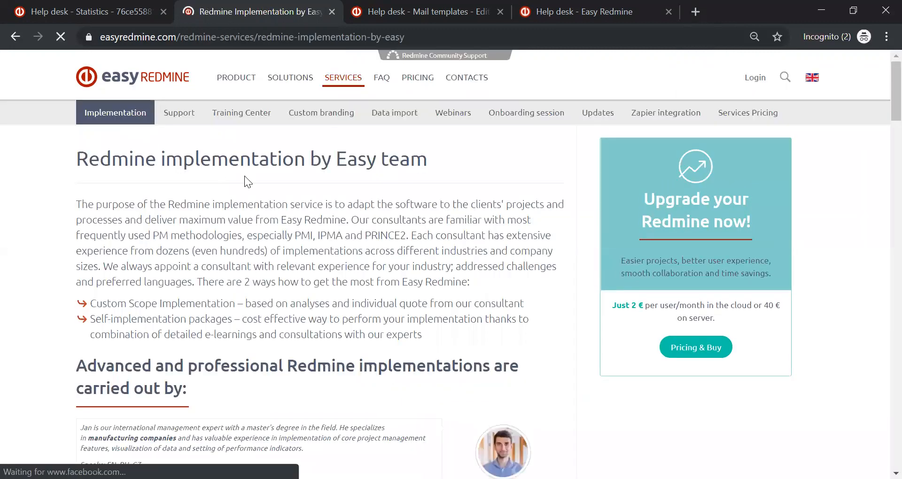
{"action": "scroll", "coordinate": [244, 175], "scroll_direction": "down", "scroll_amount": 3}
{"action": "scroll", "coordinate": [245, 175], "scroll_direction": "down", "scroll_amount": 5}
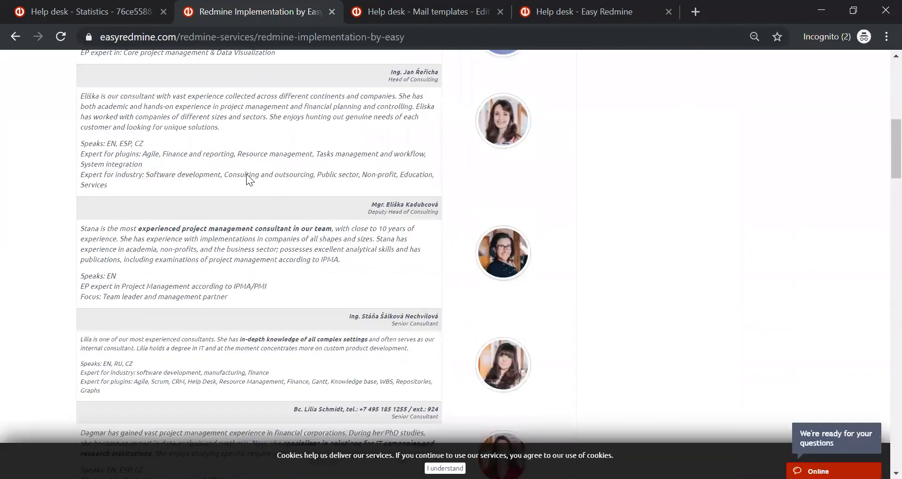
{"action": "scroll", "coordinate": [247, 174], "scroll_direction": "down", "scroll_amount": 4}
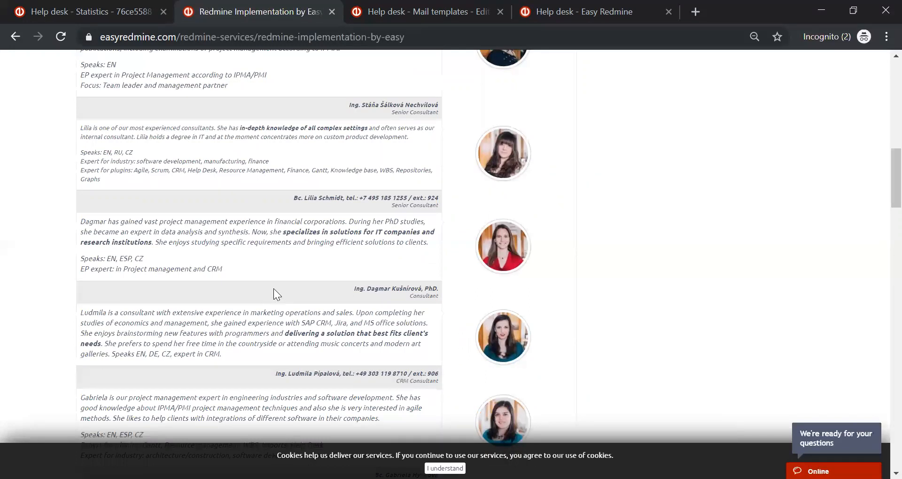
{"action": "scroll", "coordinate": [273, 288], "scroll_direction": "down", "scroll_amount": 8}
{"action": "scroll", "coordinate": [274, 290], "scroll_direction": "up", "scroll_amount": 20}
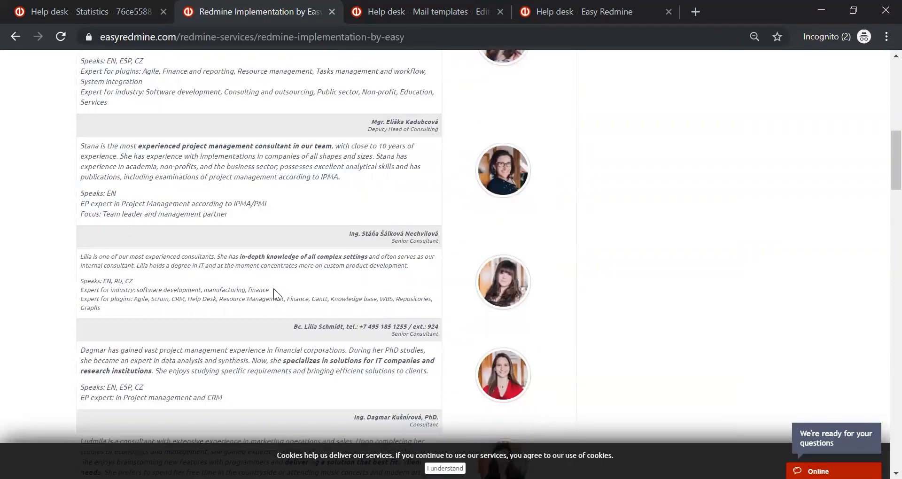